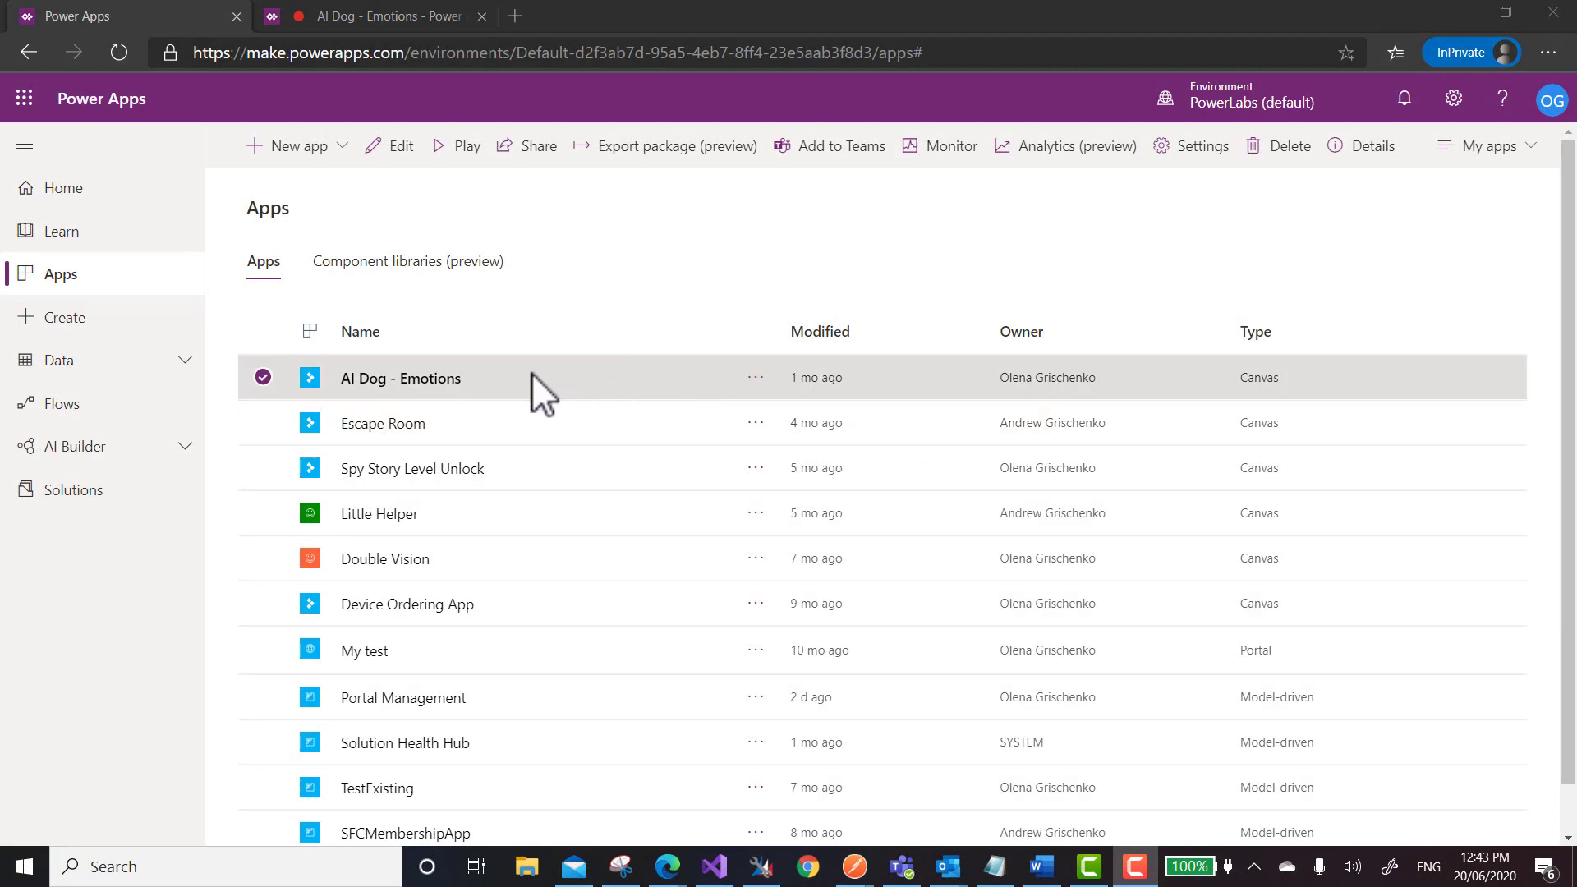
Run the AI Dog - Emotions app and take several camera snapshots with different facial expressions to test its emotion detection
{"action": "left_click", "coordinate": [423, 380]}
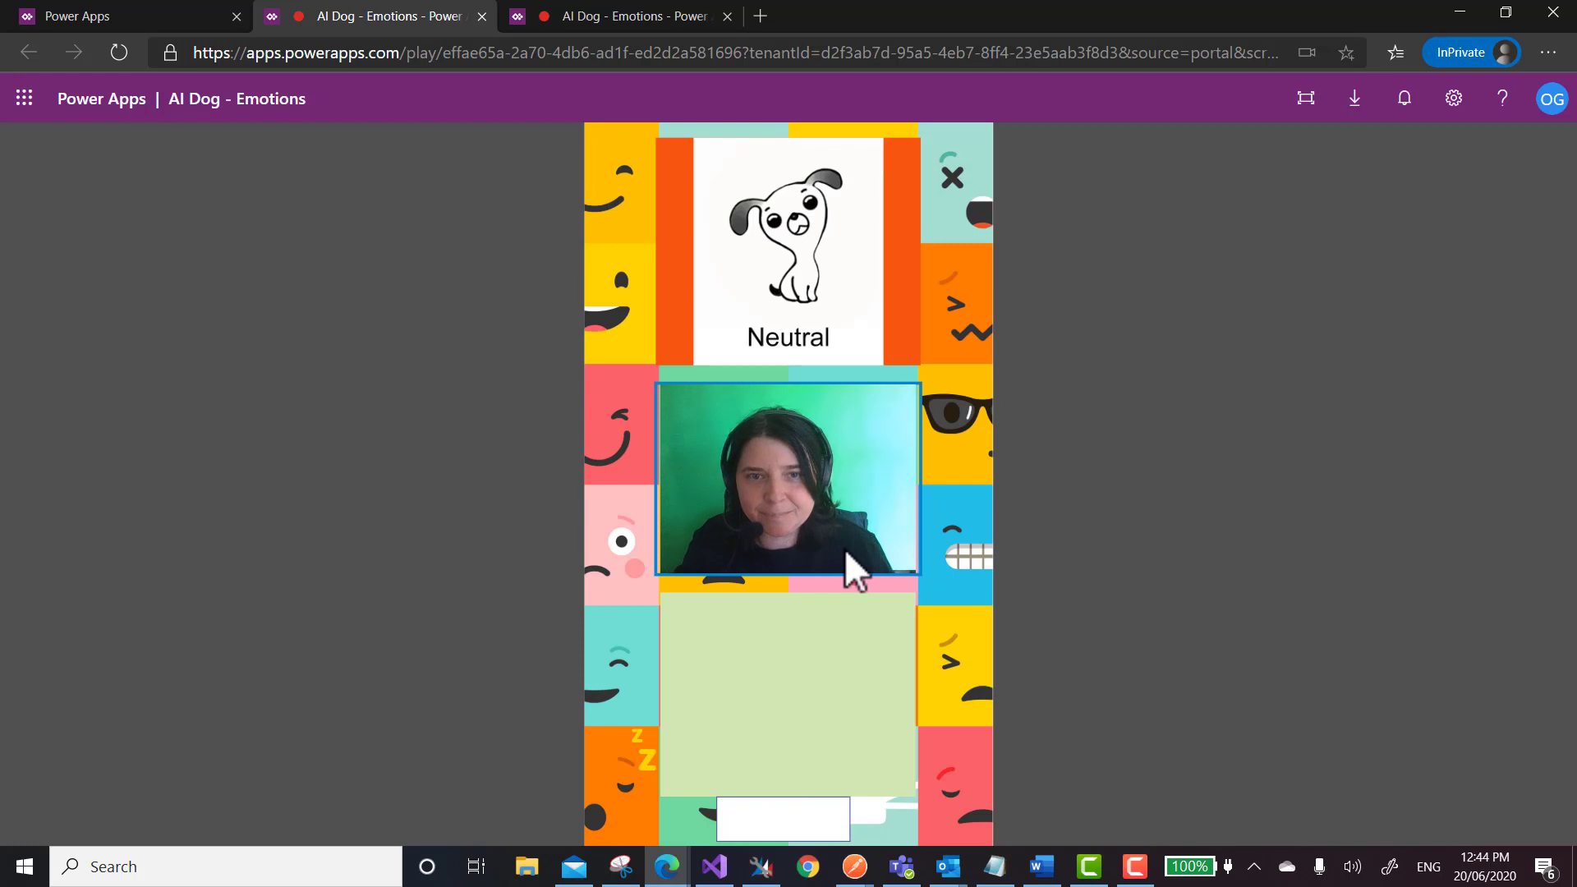
{"action": "left_click", "coordinate": [867, 496]}
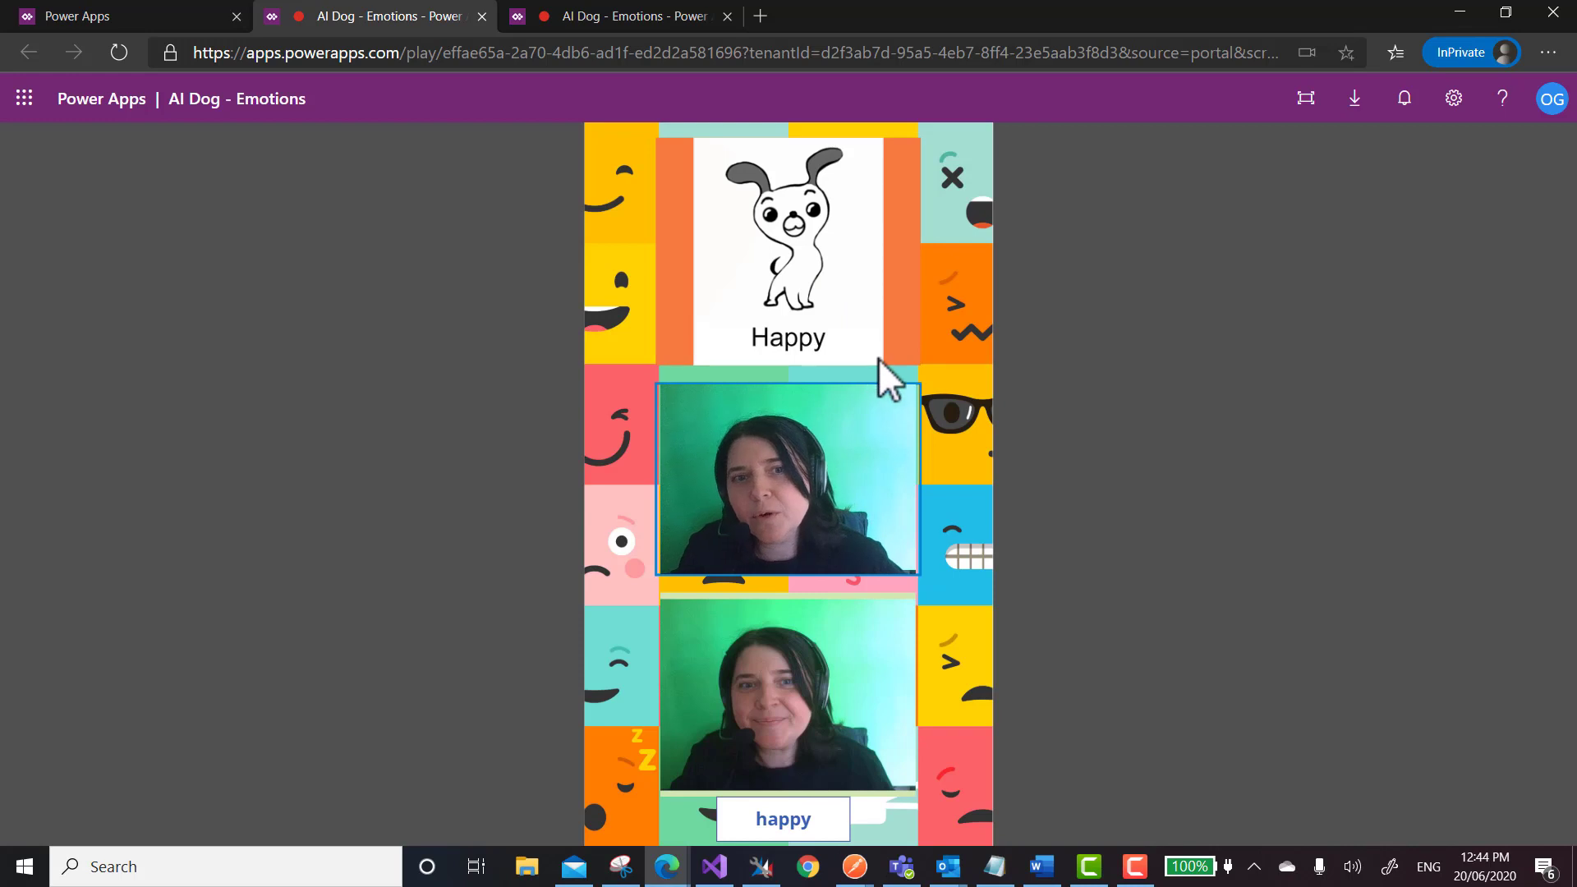
{"action": "left_click", "coordinate": [861, 505]}
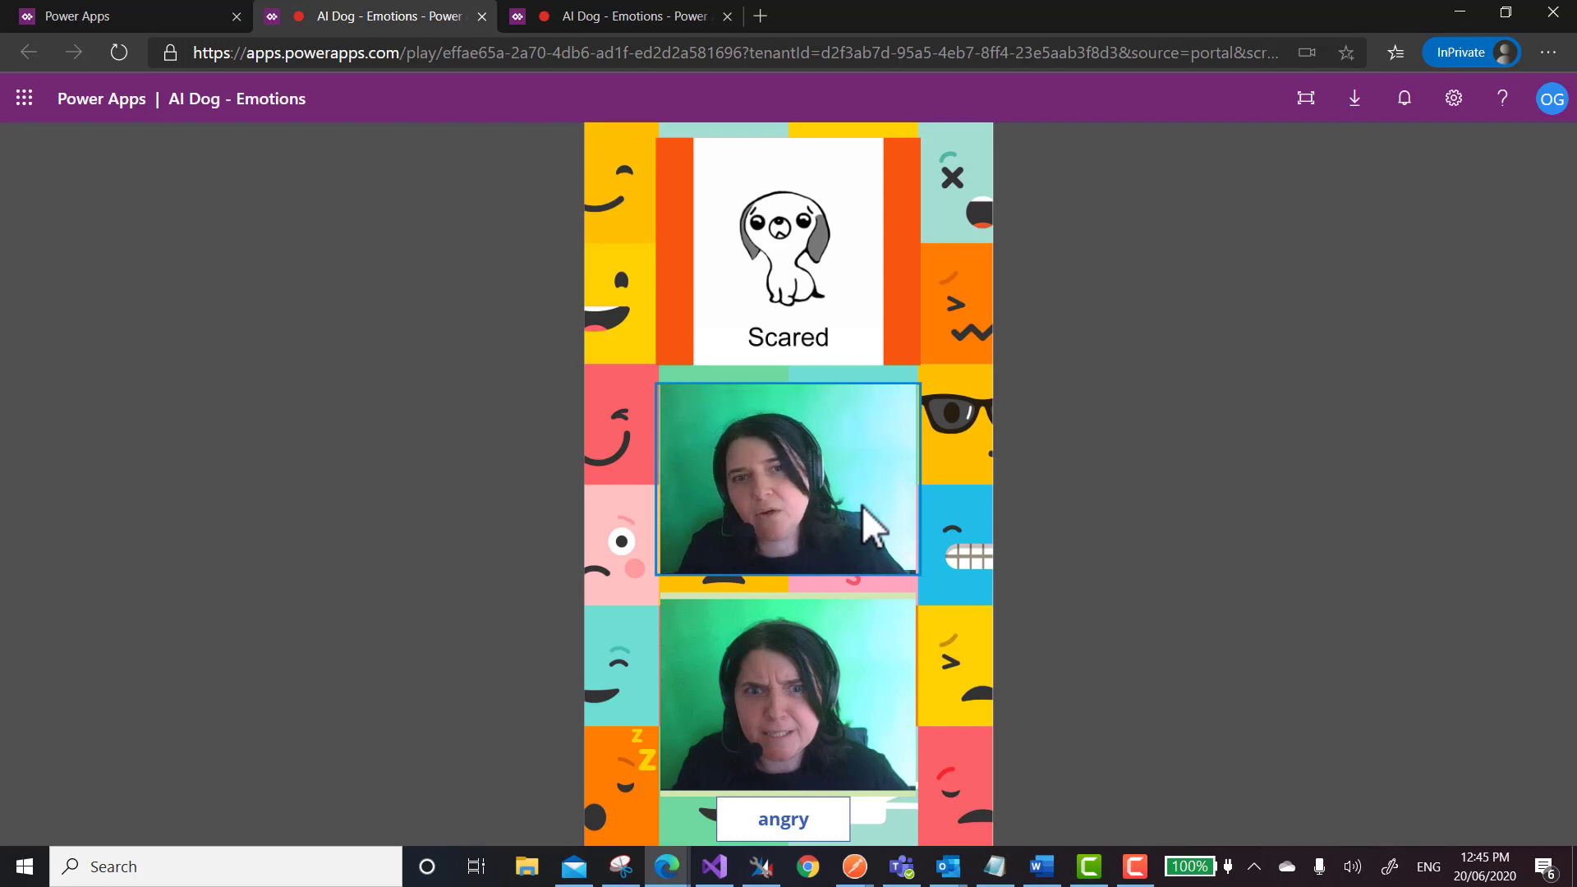
{"action": "left_click", "coordinate": [879, 549]}
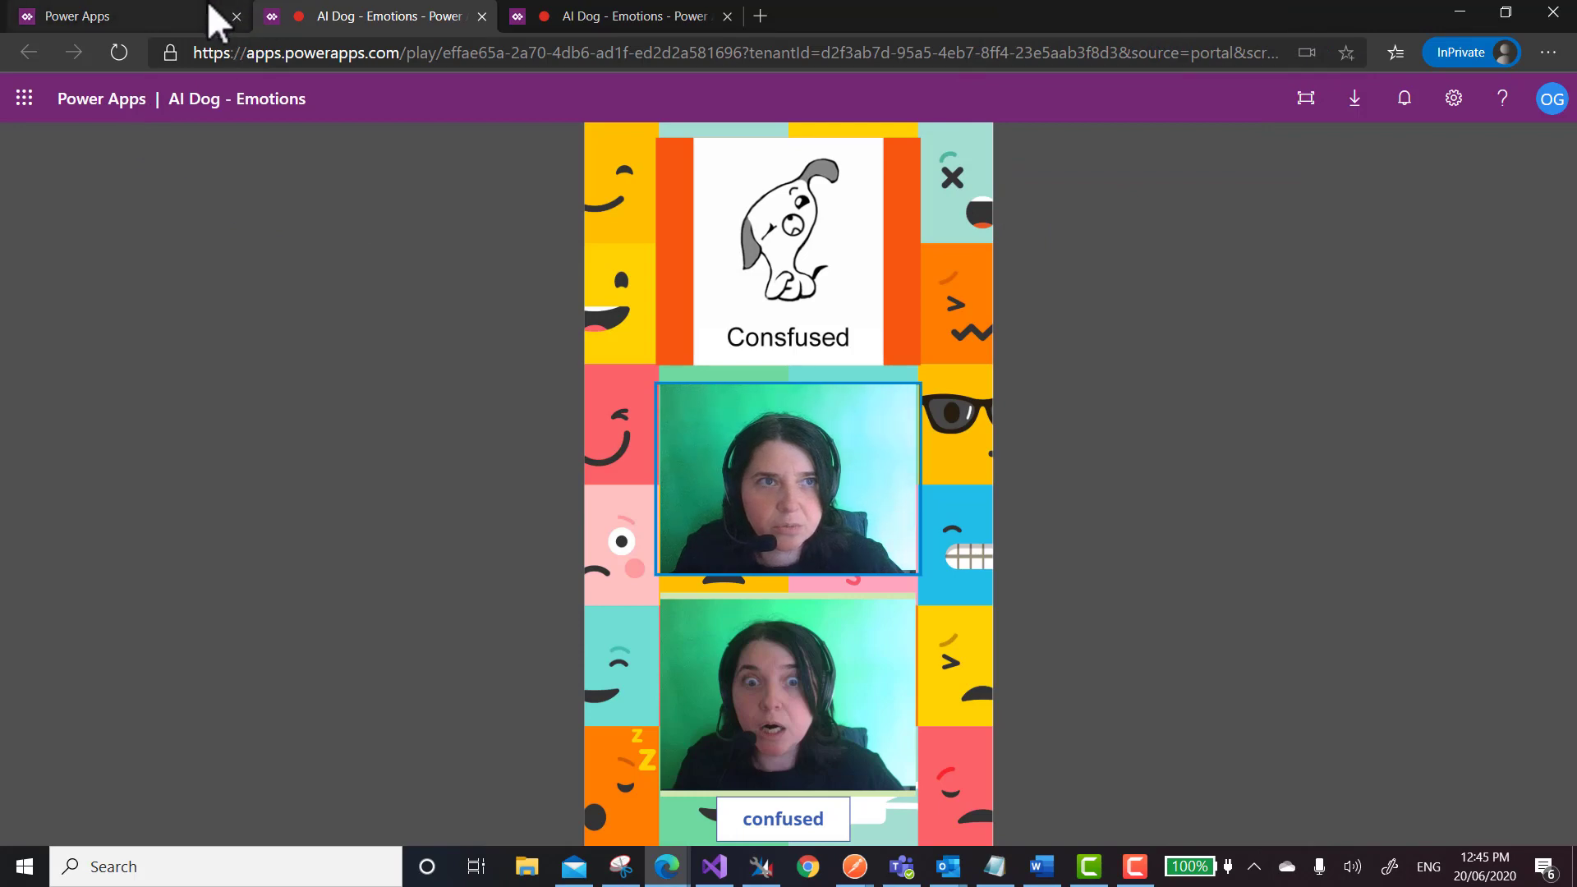
Open the AI Dog - Emotions app for editing from the apps list, allow camera use and skip the welcome dialog
{"action": "left_click", "coordinate": [188, 16]}
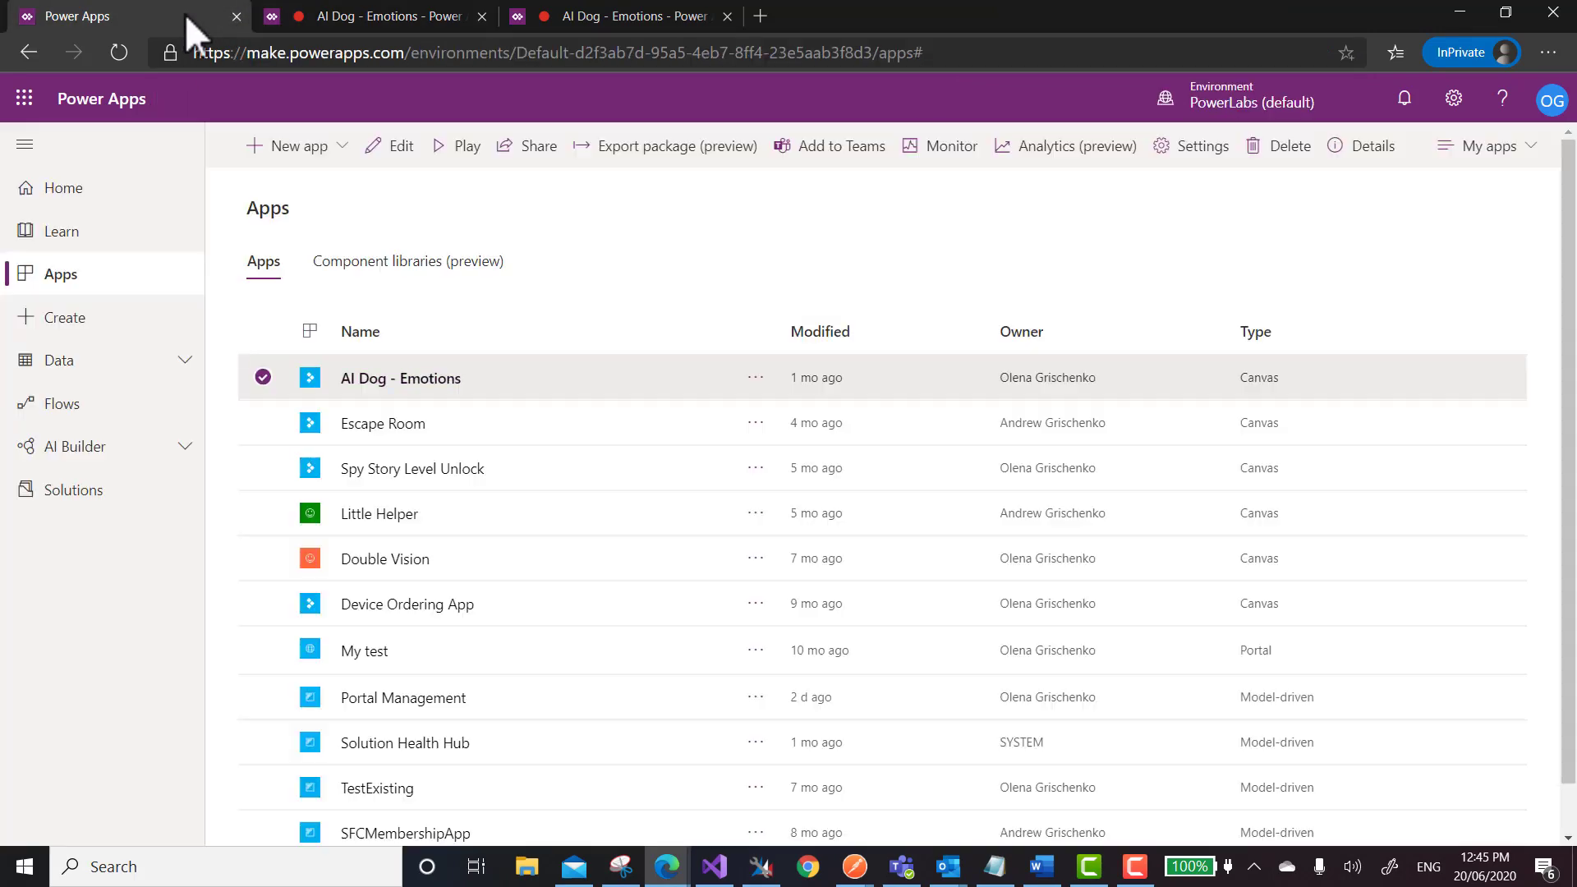
{"action": "left_click", "coordinate": [386, 380]}
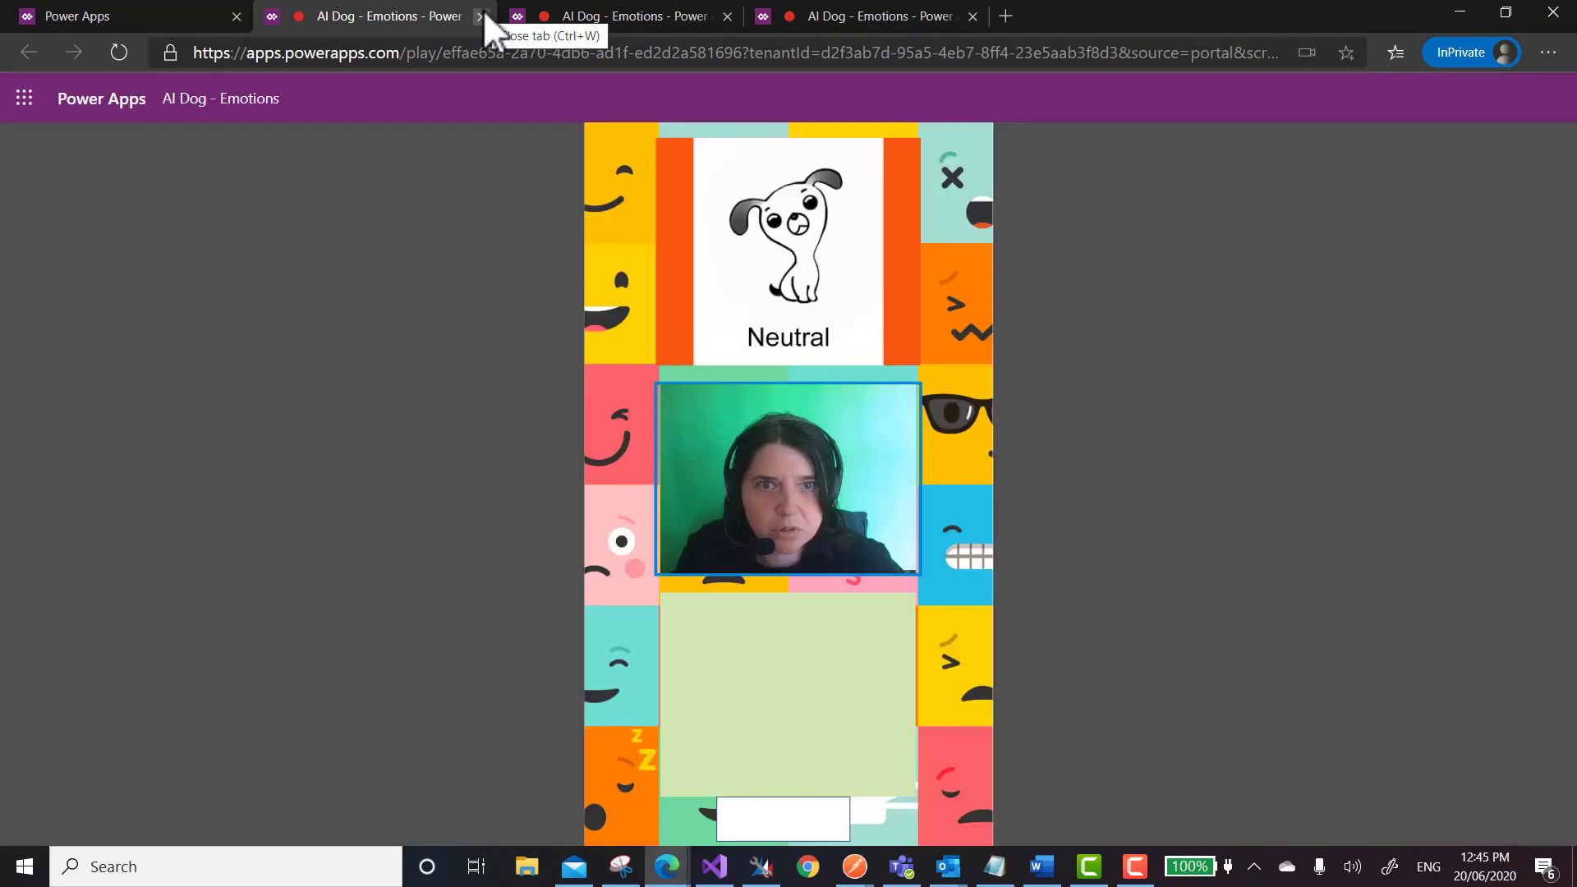
{"action": "left_click", "coordinate": [483, 16]}
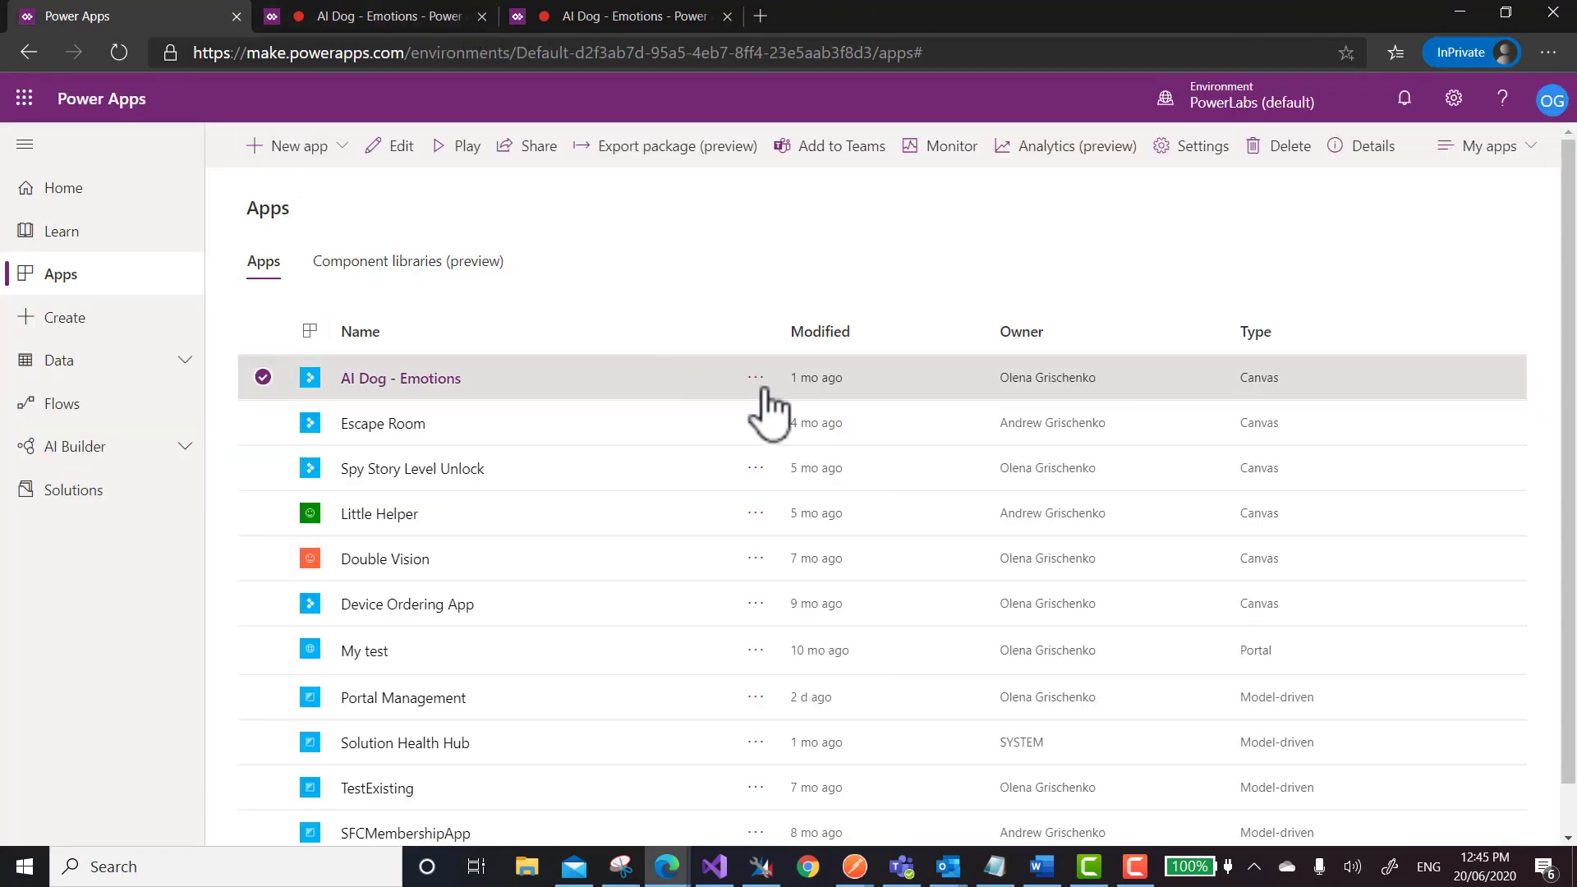
{"action": "left_click", "coordinate": [387, 149]}
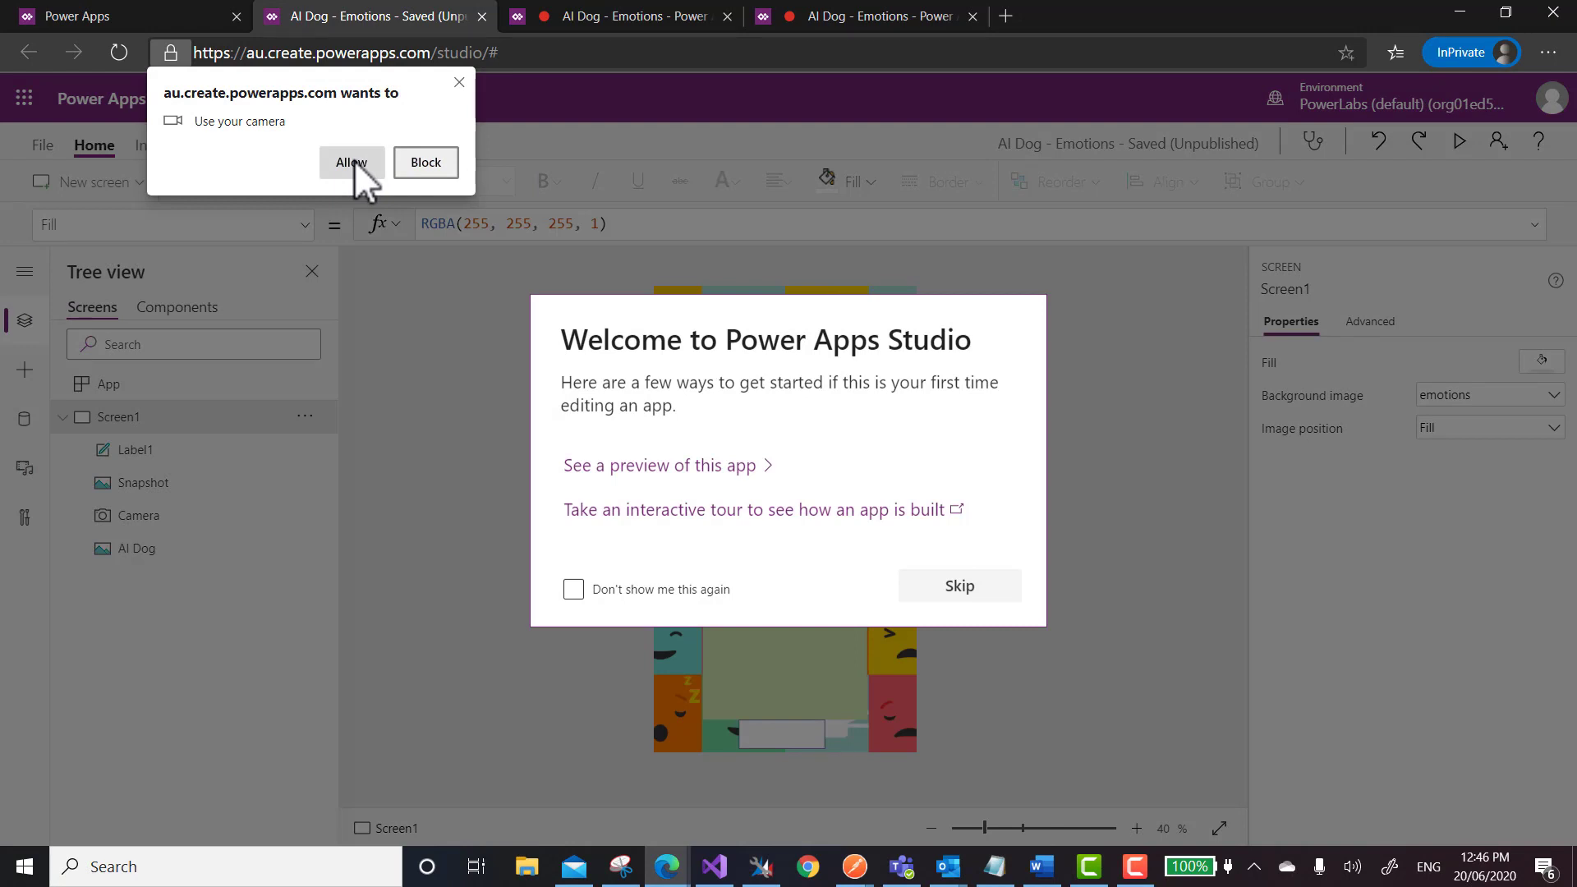
{"action": "left_click", "coordinate": [353, 162]}
{"action": "left_click", "coordinate": [946, 586]}
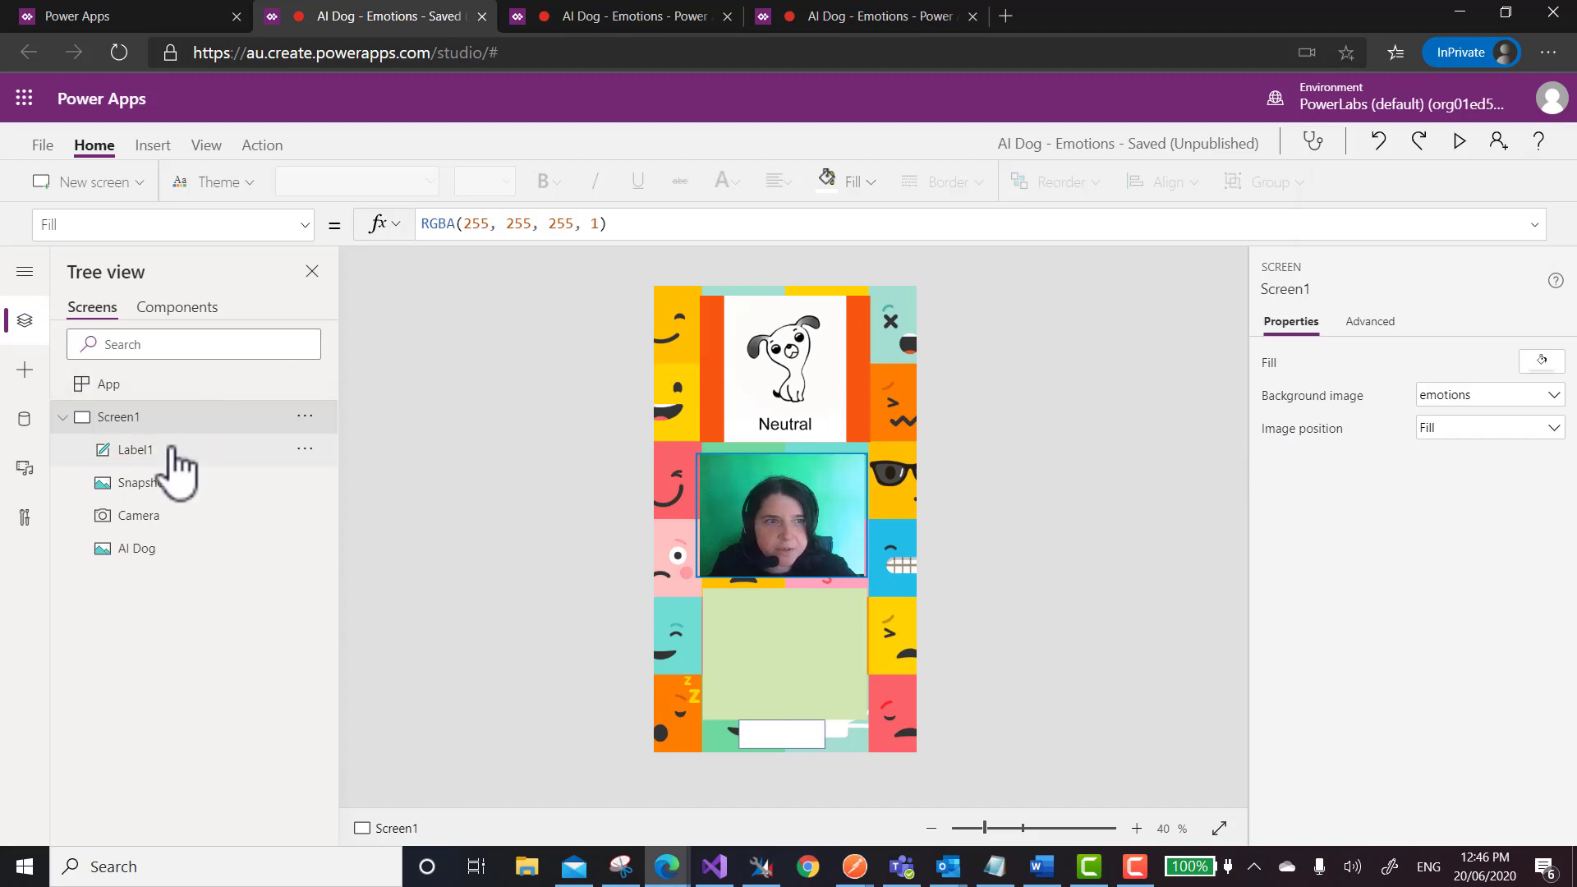
Inspect the Text formula of Label1 and the properties of the Camera control on Screen1
{"action": "left_click", "coordinate": [167, 452]}
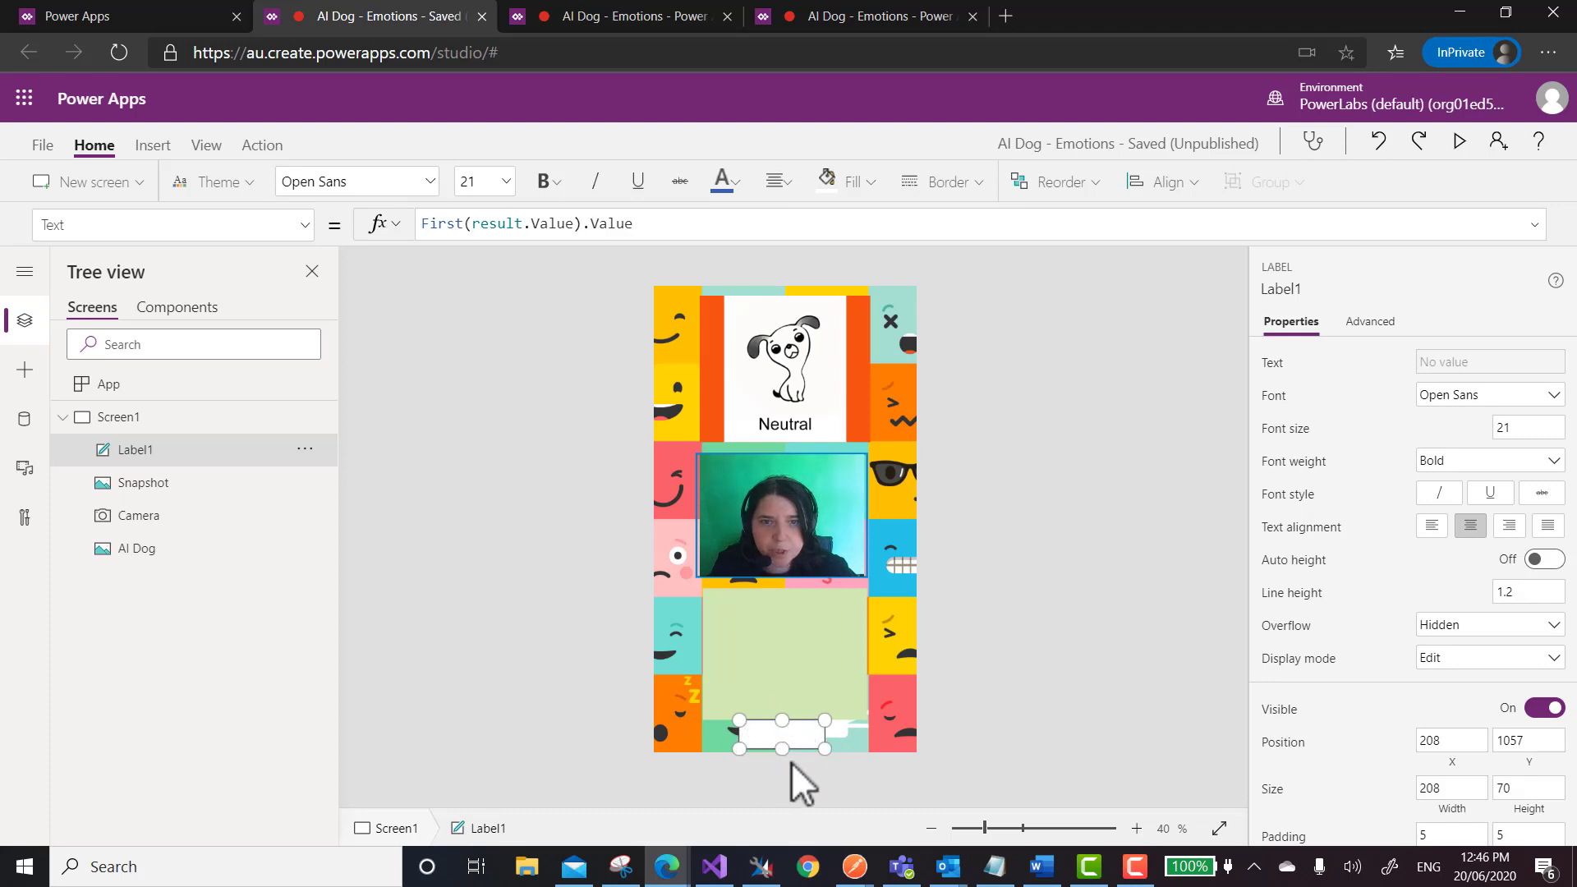
{"action": "left_click", "coordinate": [1064, 828]}
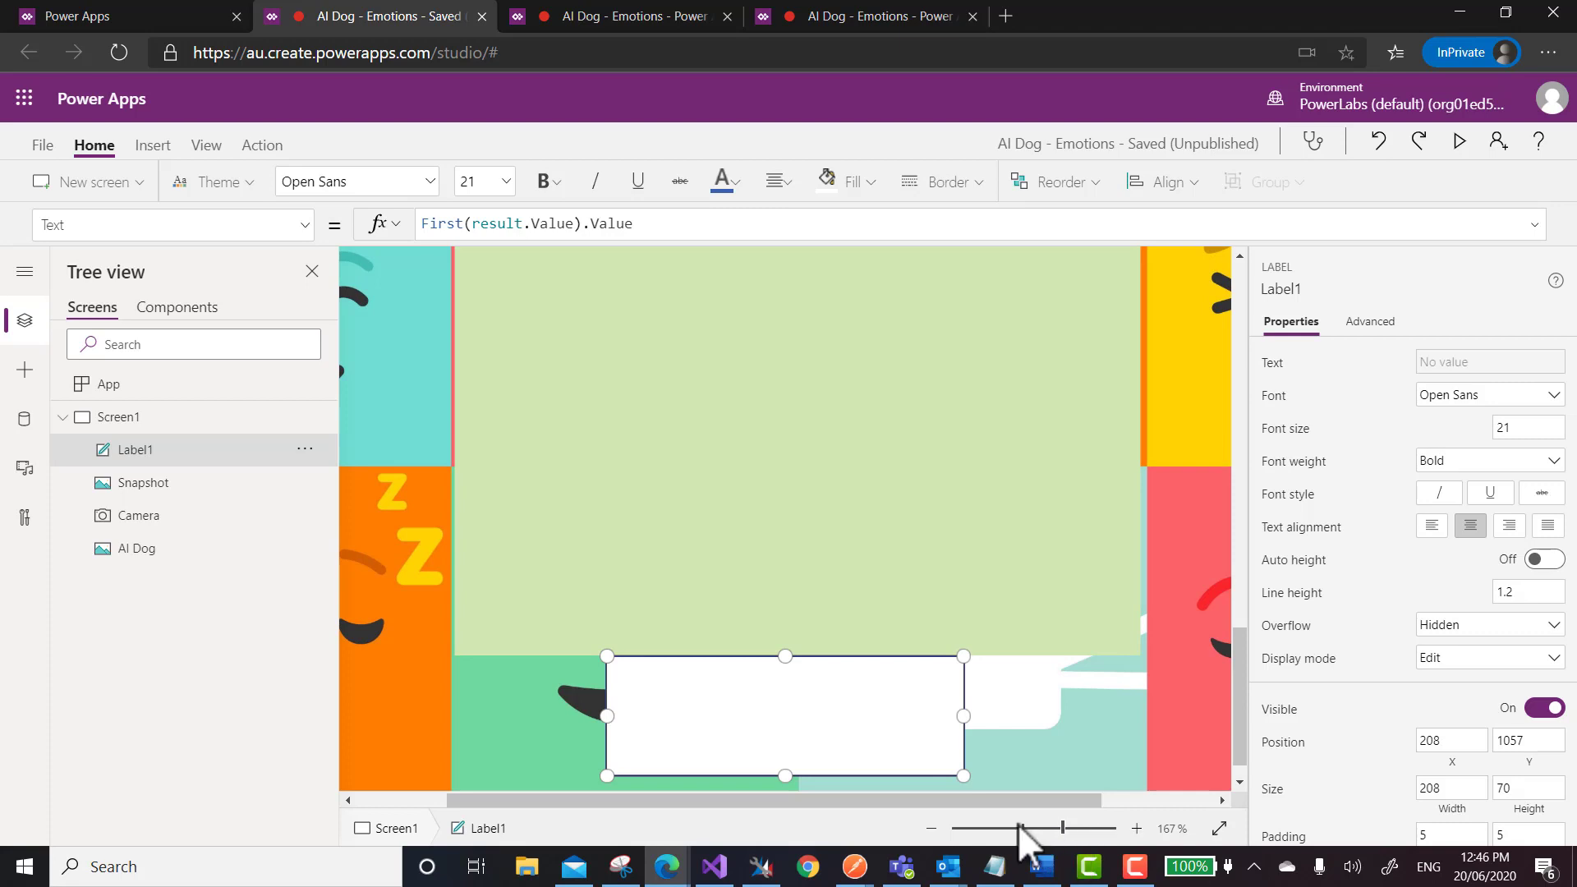
{"action": "left_click", "coordinate": [996, 827]}
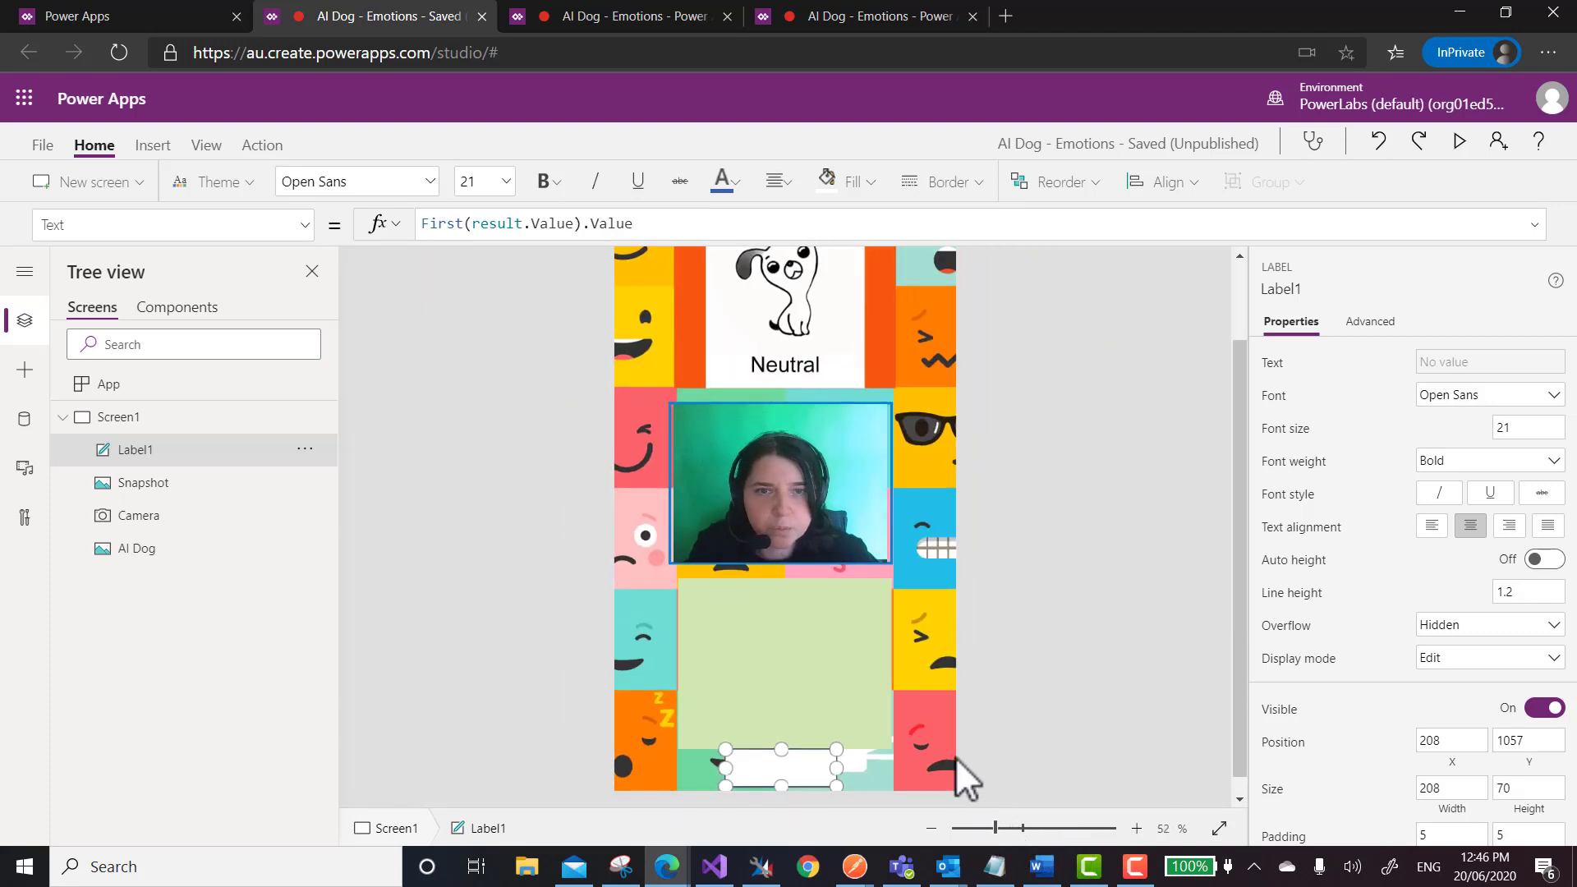
{"action": "left_click", "coordinate": [819, 442]}
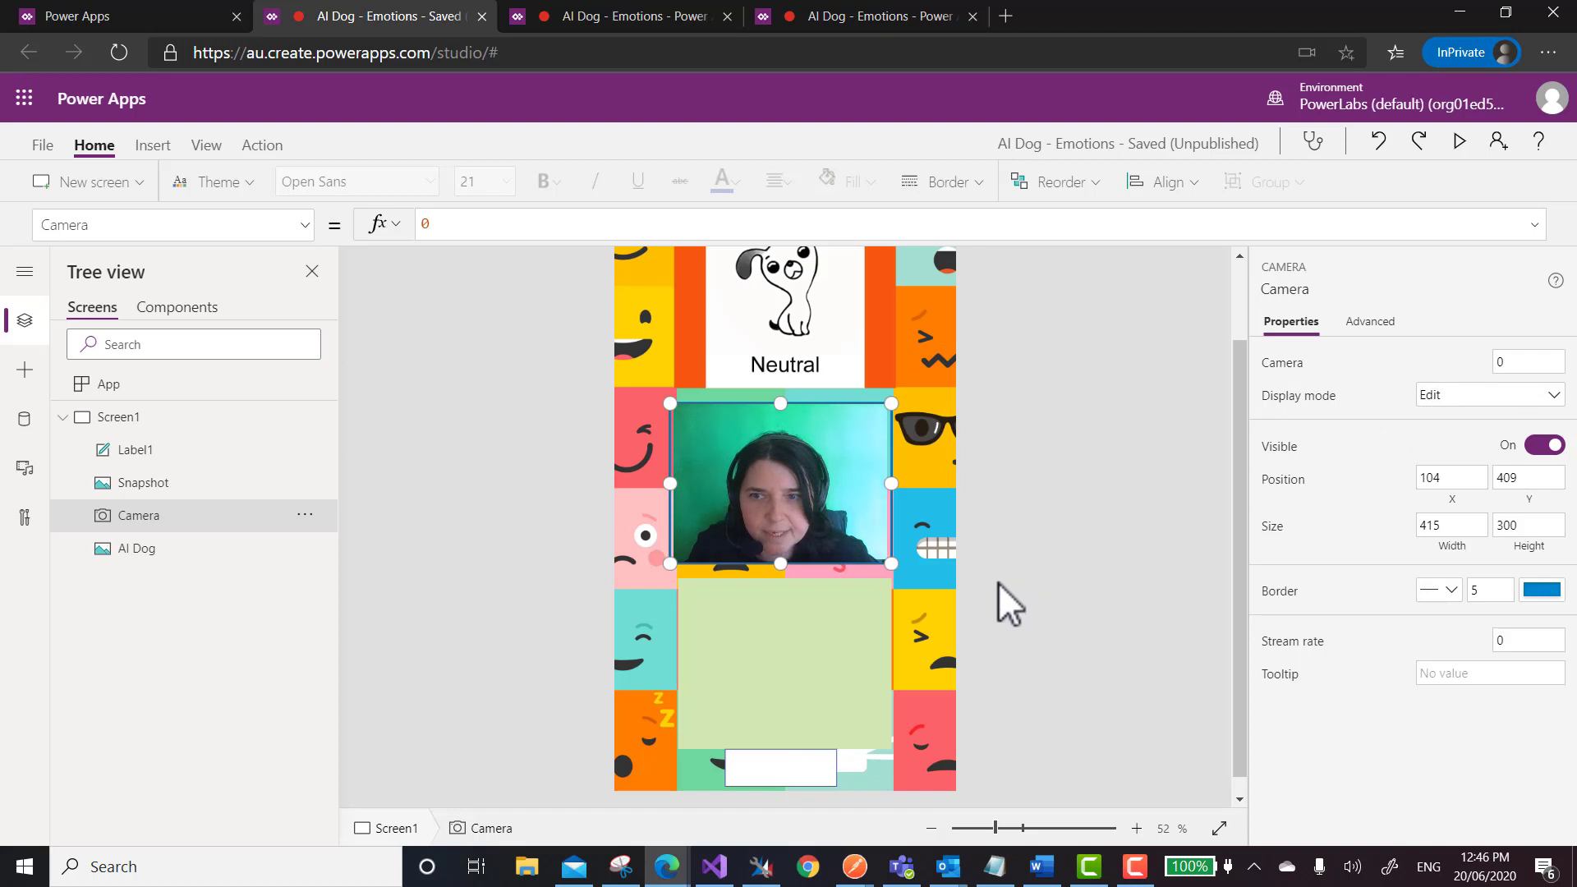
Examine the Snapshot image's Image formula and dismiss the tip about text AI models
{"action": "left_click", "coordinate": [169, 485]}
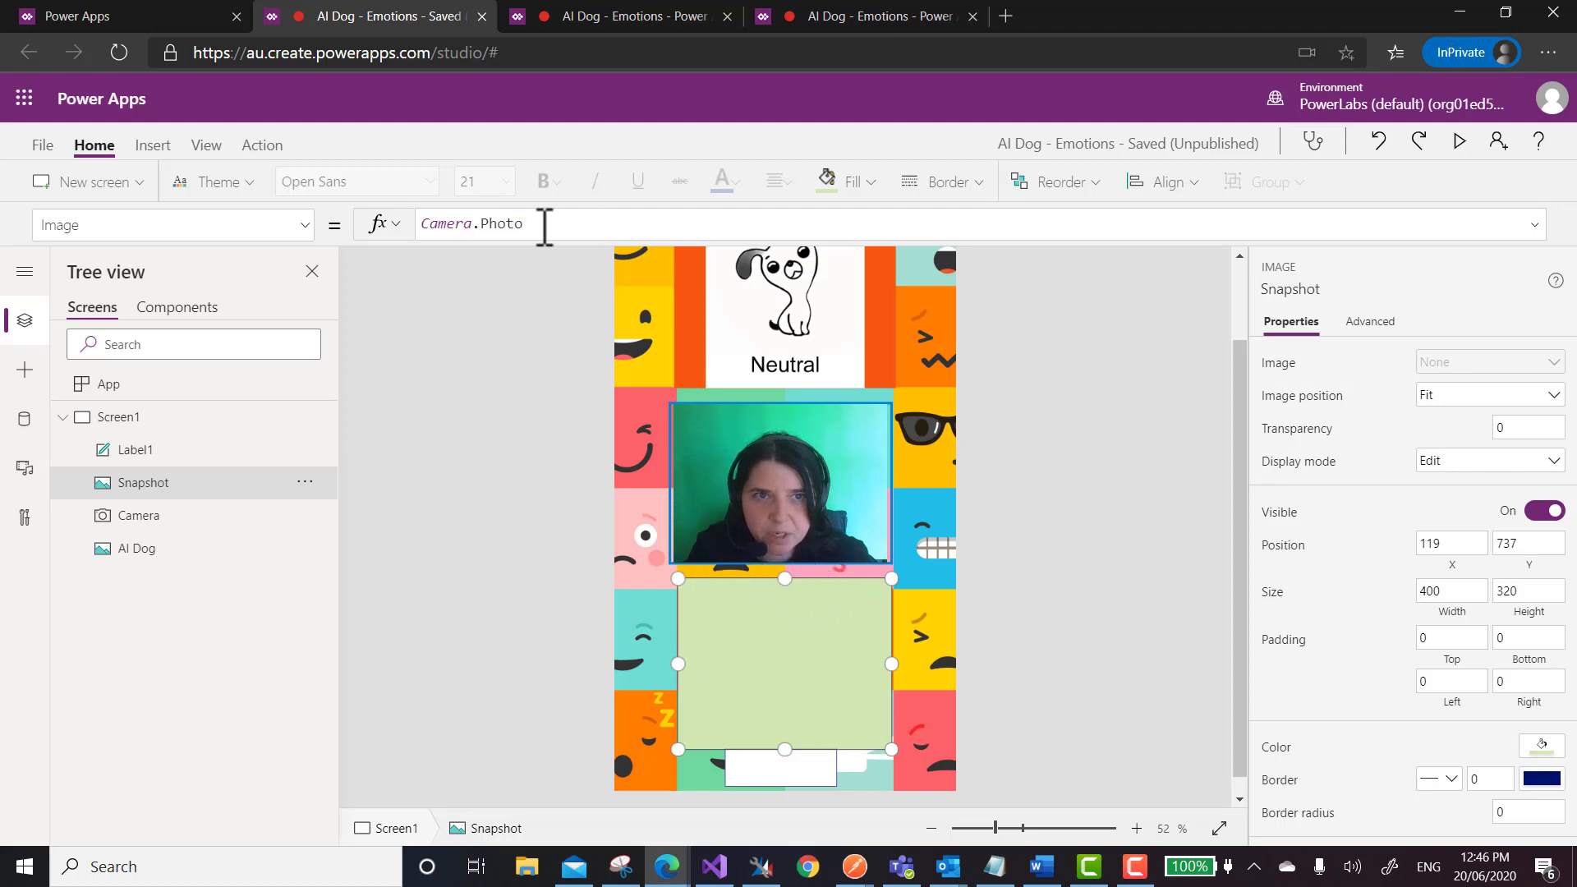
{"action": "left_click_drag", "start_coordinate": [546, 224], "coordinate": [410, 234]}
{"action": "left_click", "coordinate": [476, 496]}
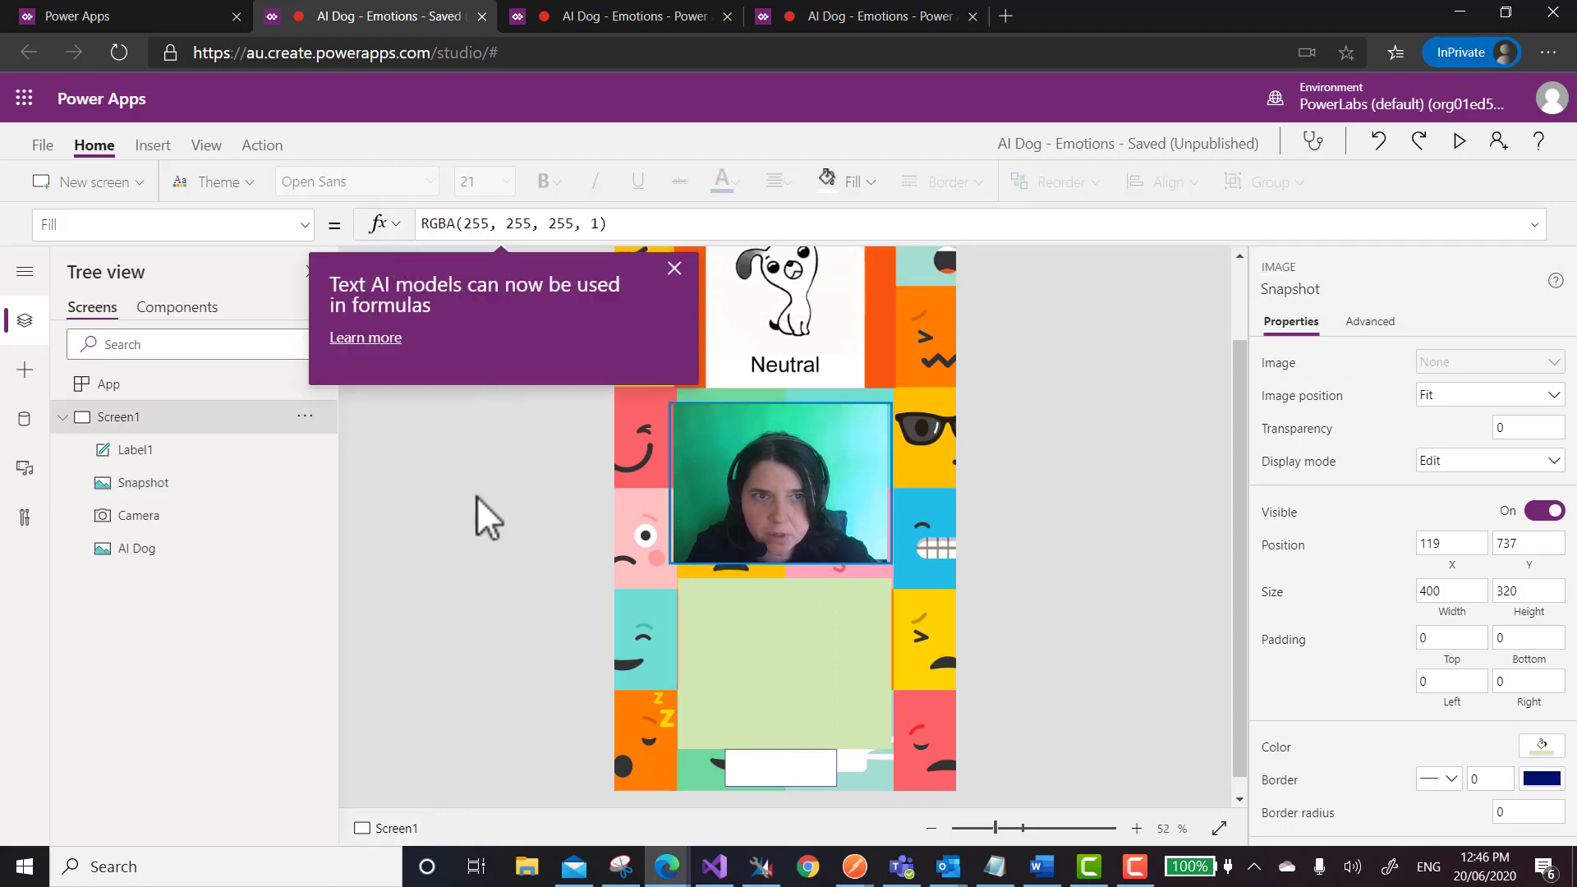
{"action": "left_click", "coordinate": [670, 269]}
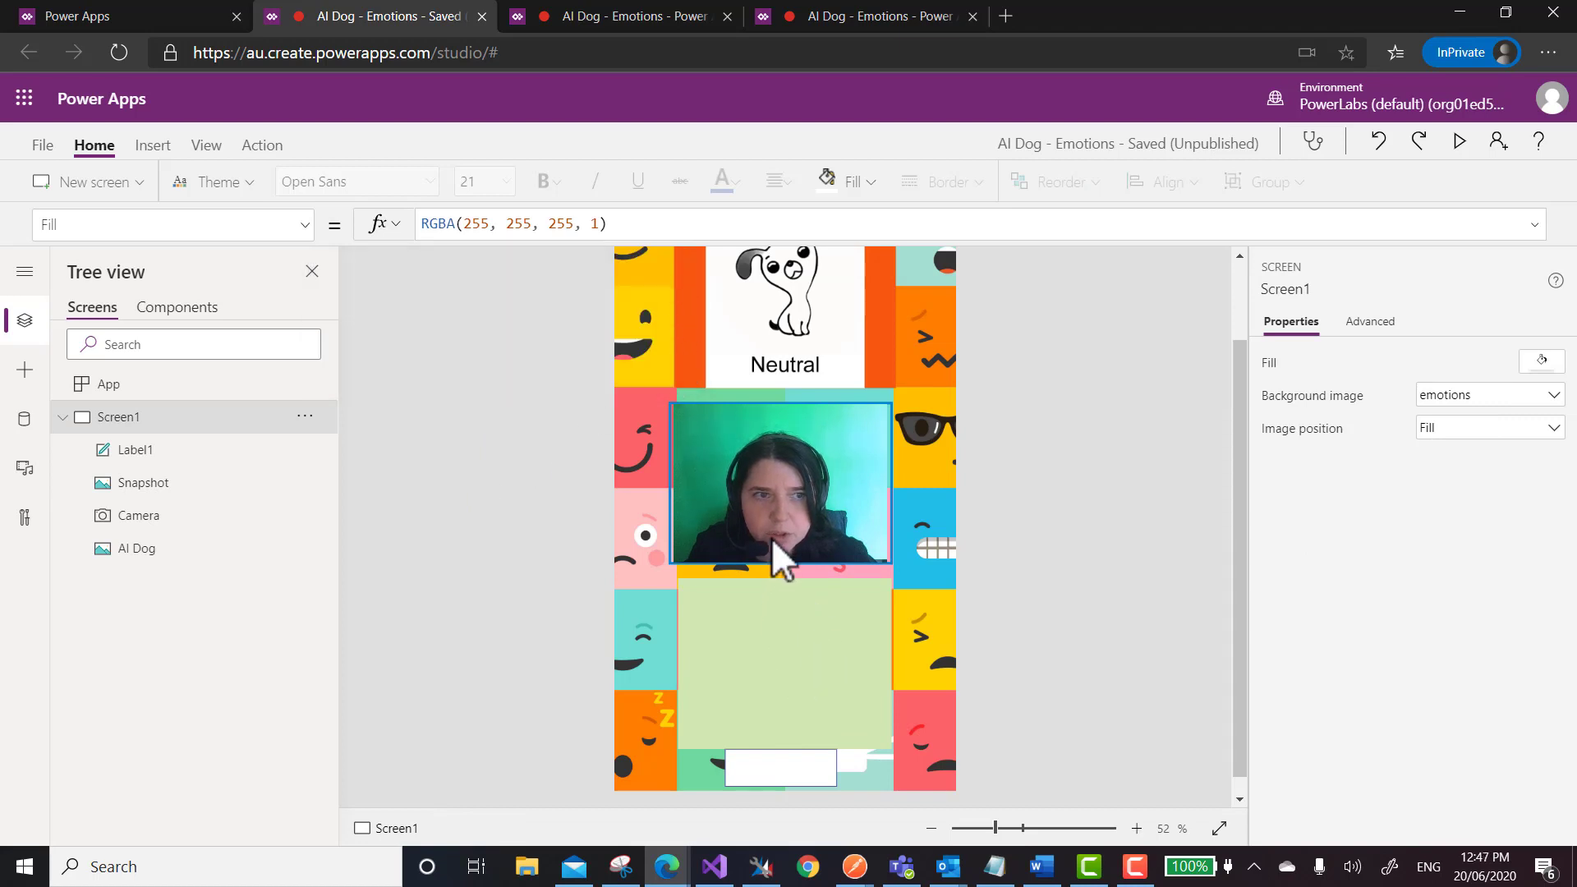
Examine the Camera control's OnSelect formula and compare it with the Text formula of the result label
{"action": "left_click", "coordinate": [761, 514]}
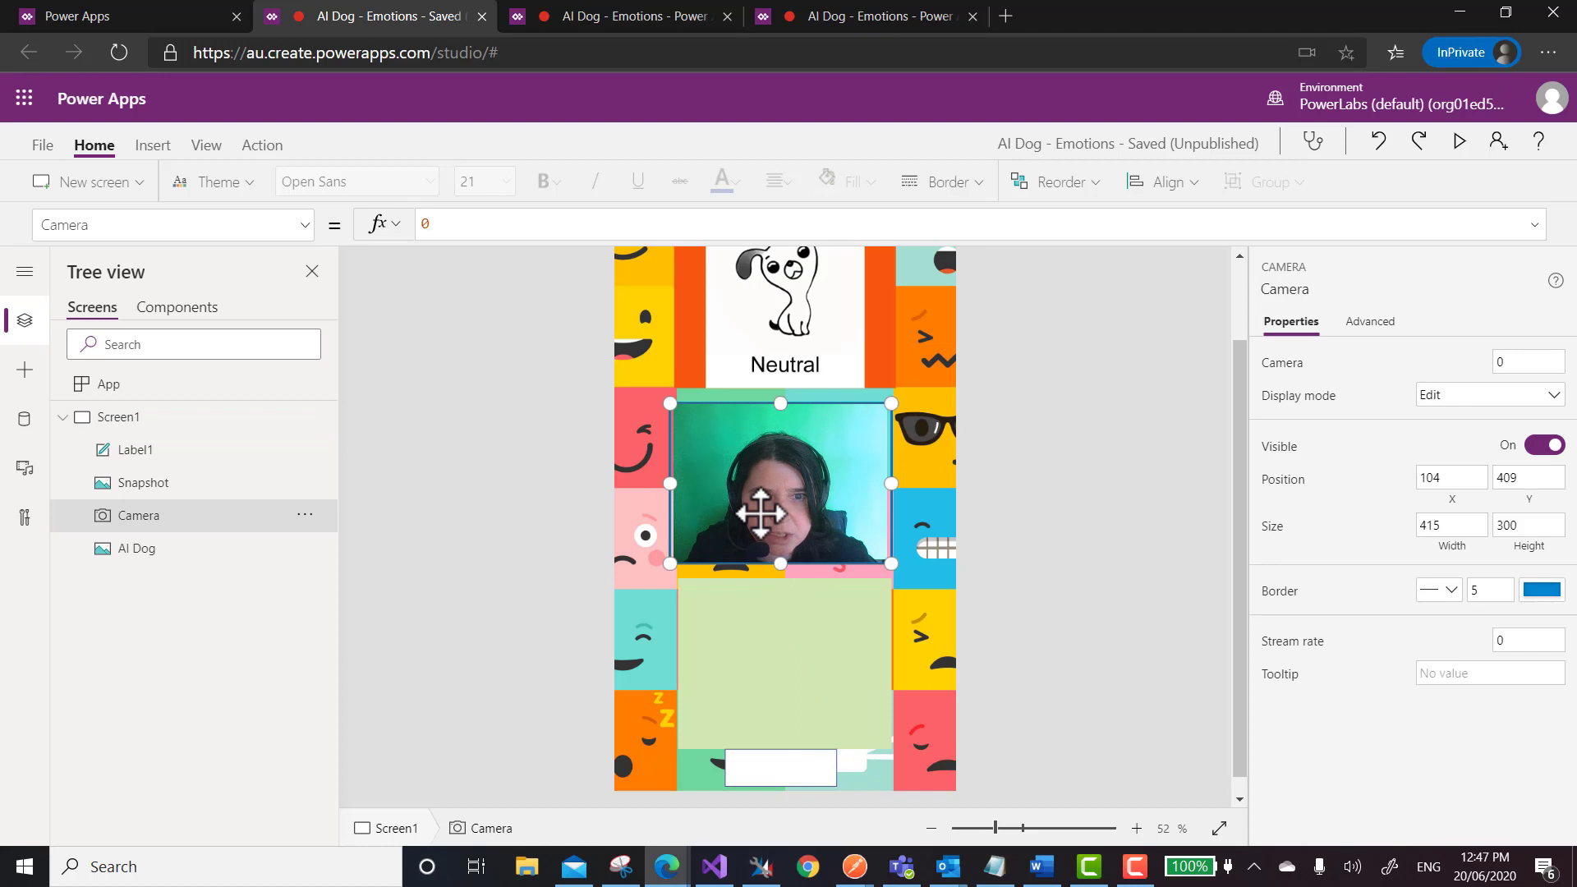
{"action": "left_click", "coordinate": [756, 612]}
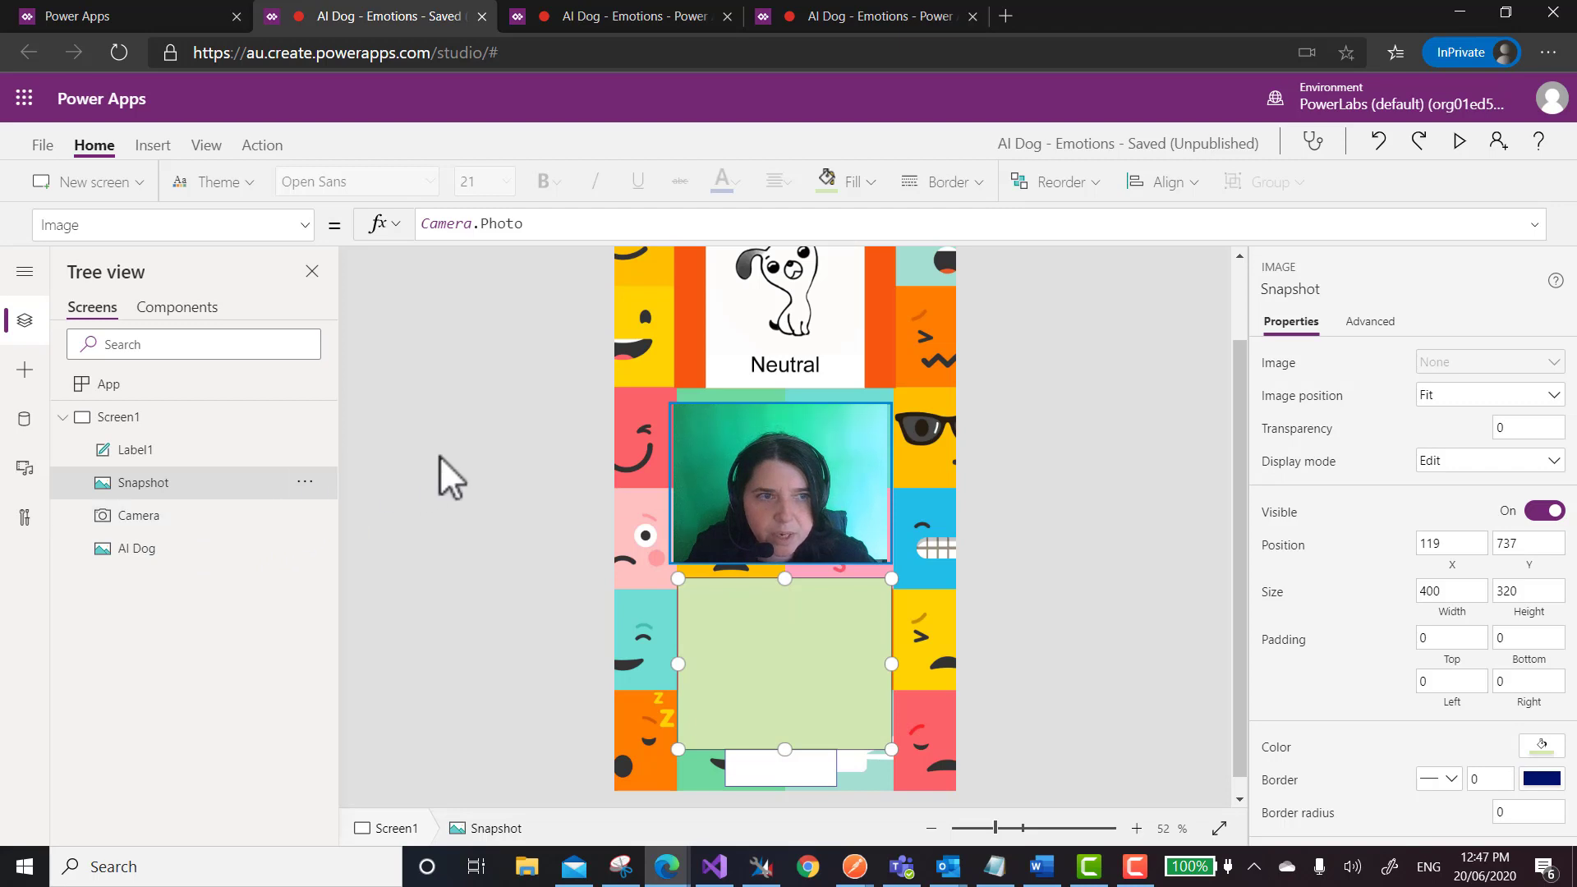
{"action": "left_click", "coordinate": [721, 474]}
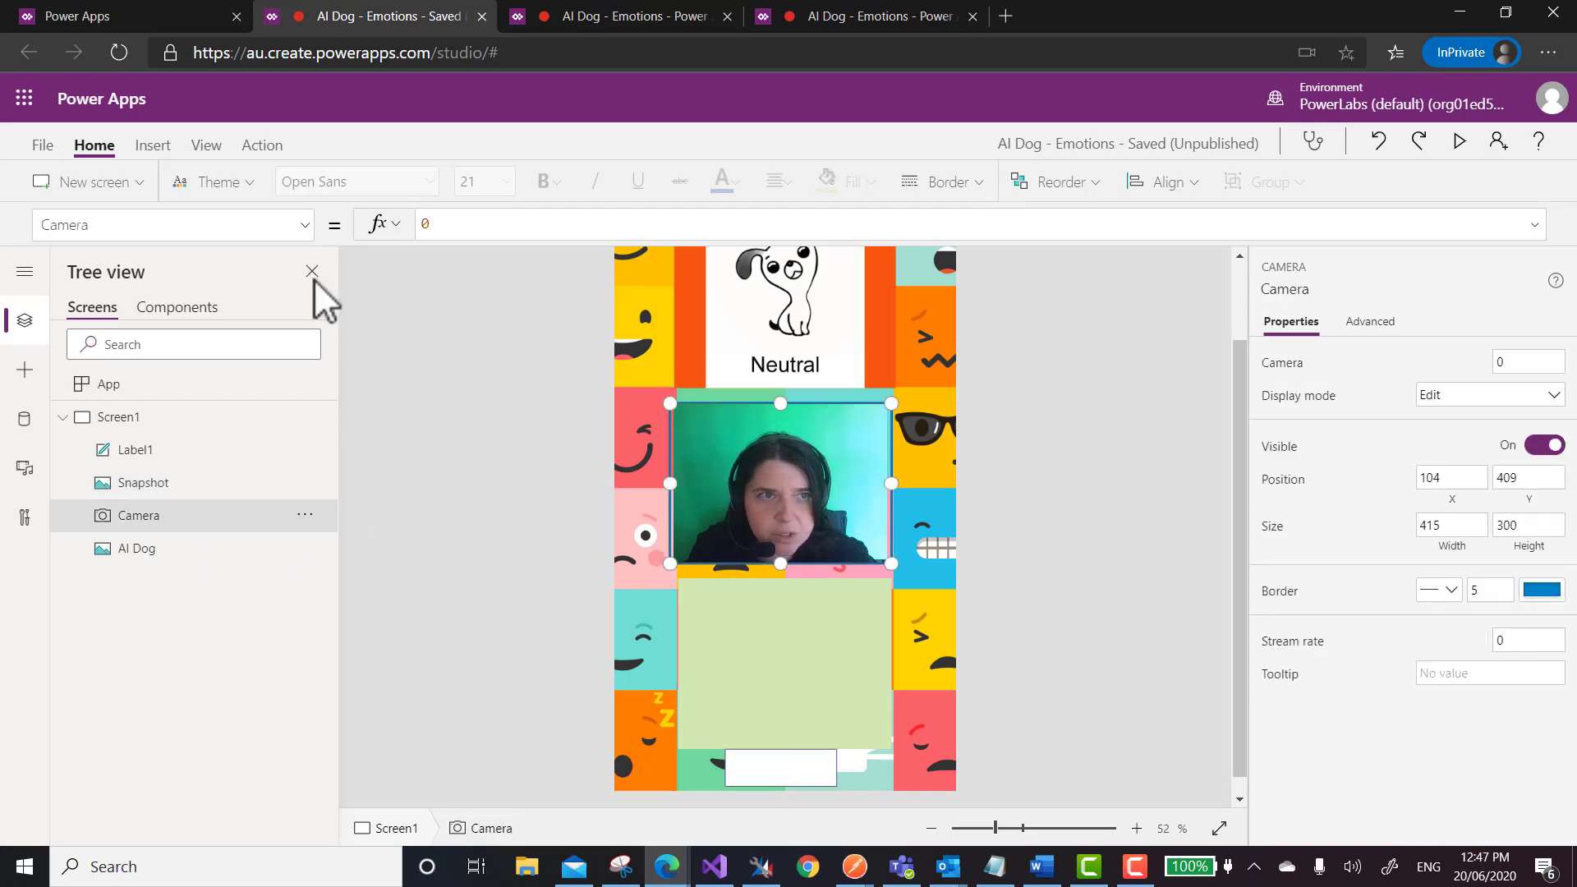
{"action": "left_click", "coordinate": [305, 227]}
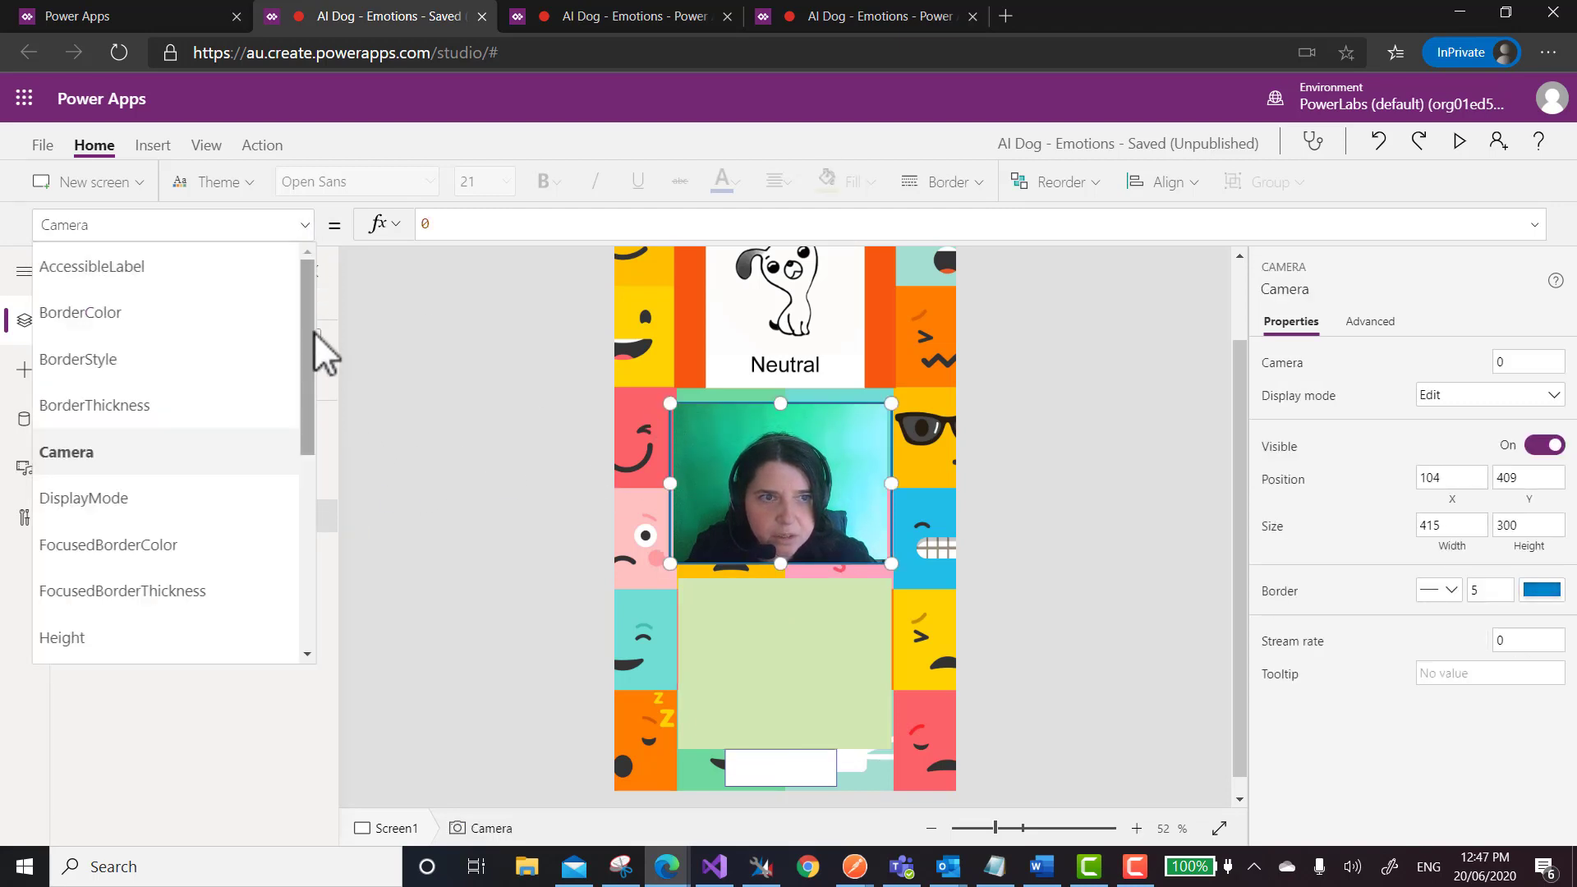
{"action": "left_click_drag", "start_coordinate": [308, 348], "coordinate": [323, 520]}
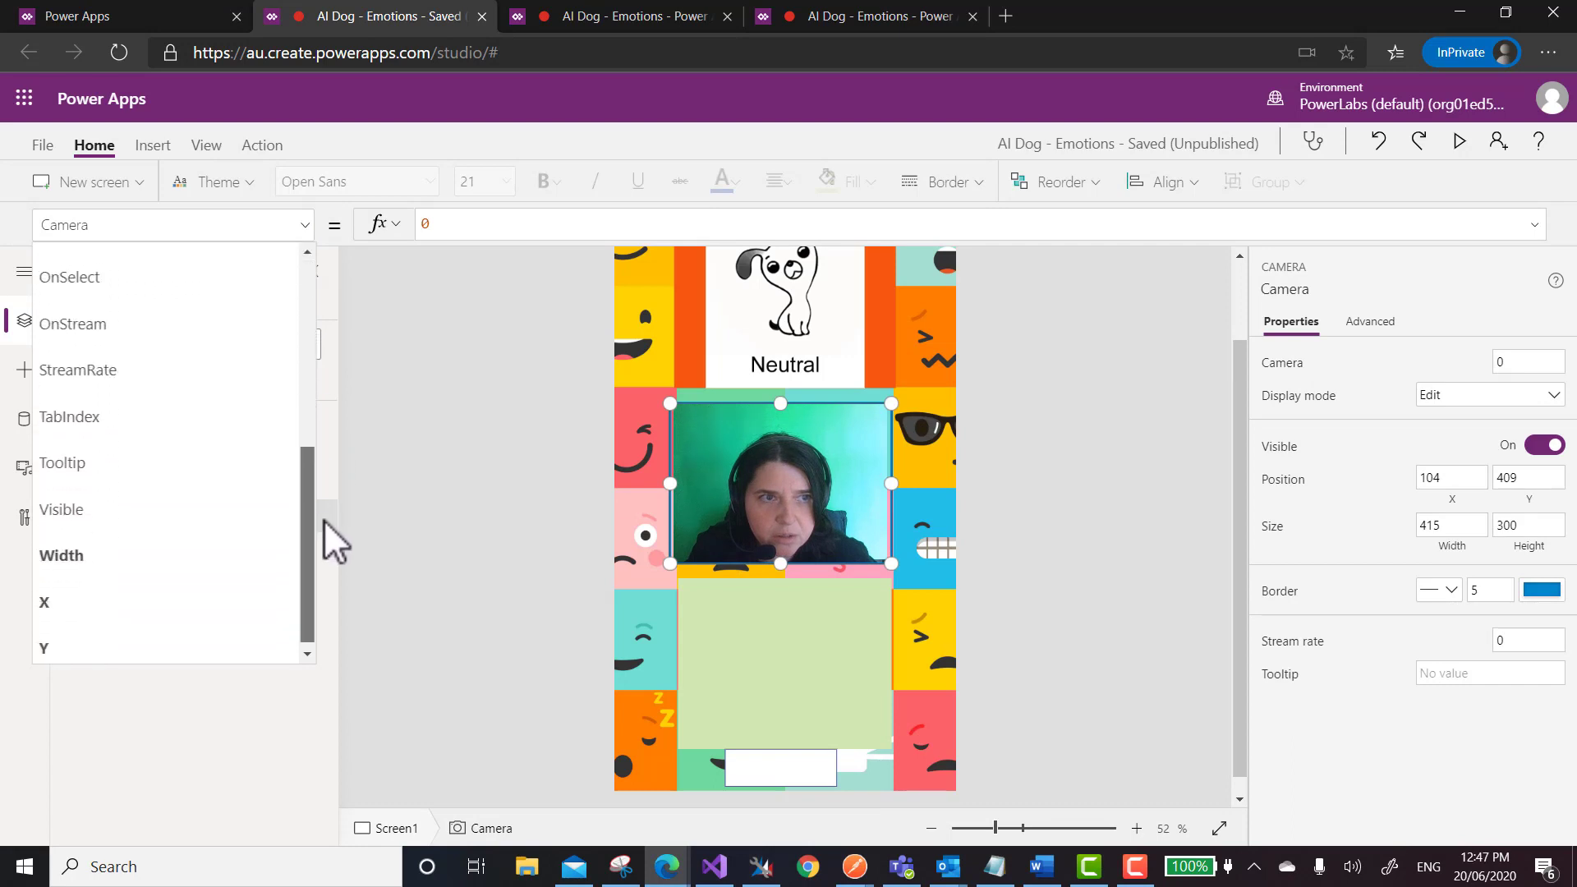
{"action": "left_click", "coordinate": [225, 303]}
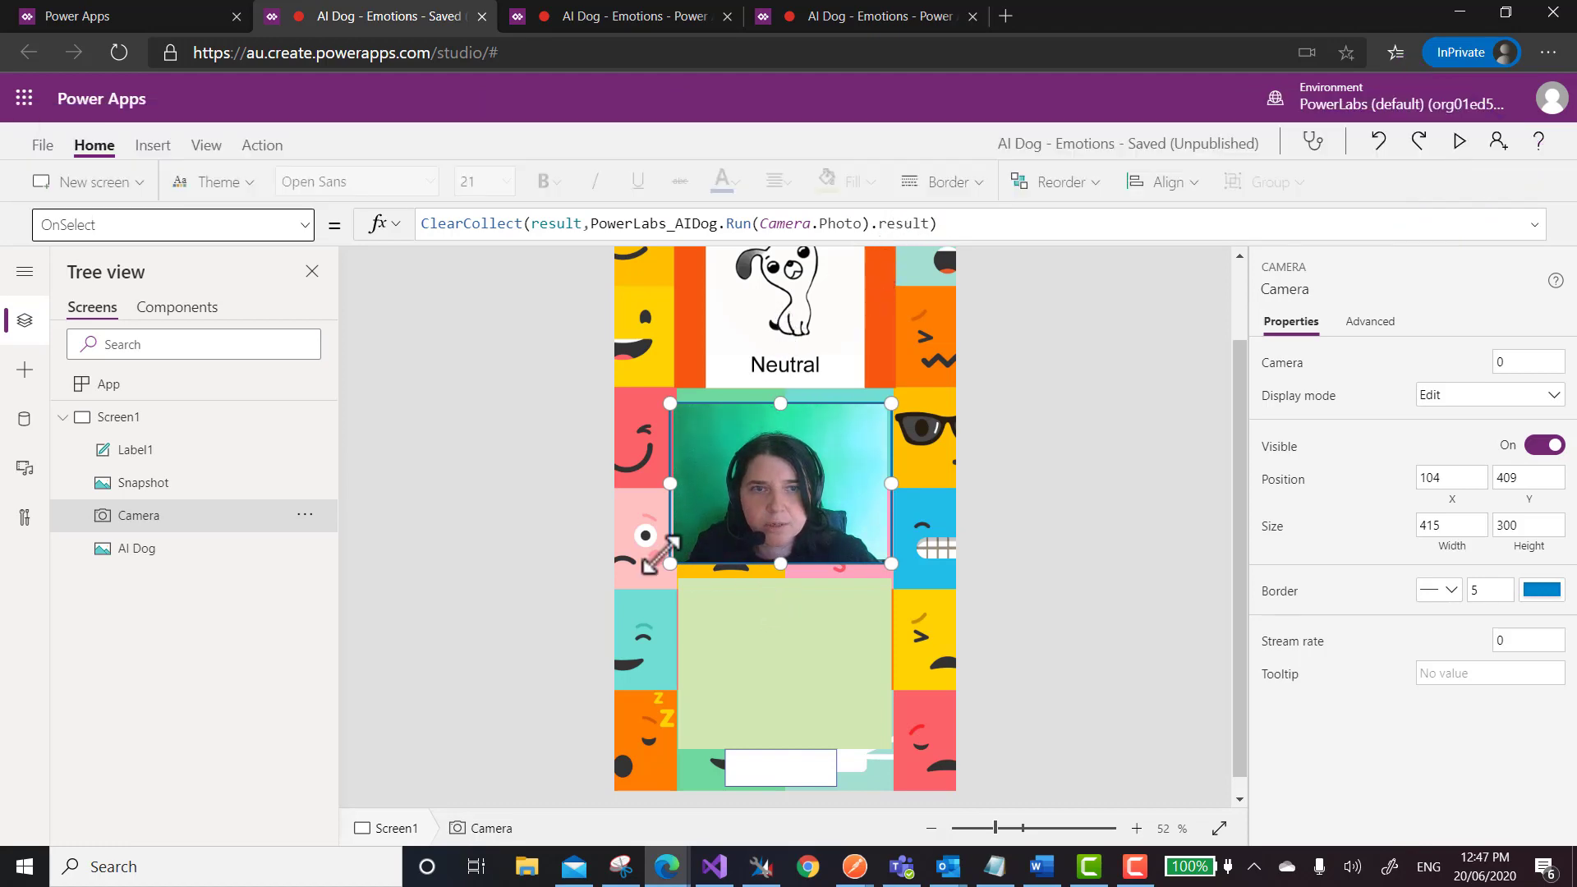
{"action": "left_click", "coordinate": [774, 759]}
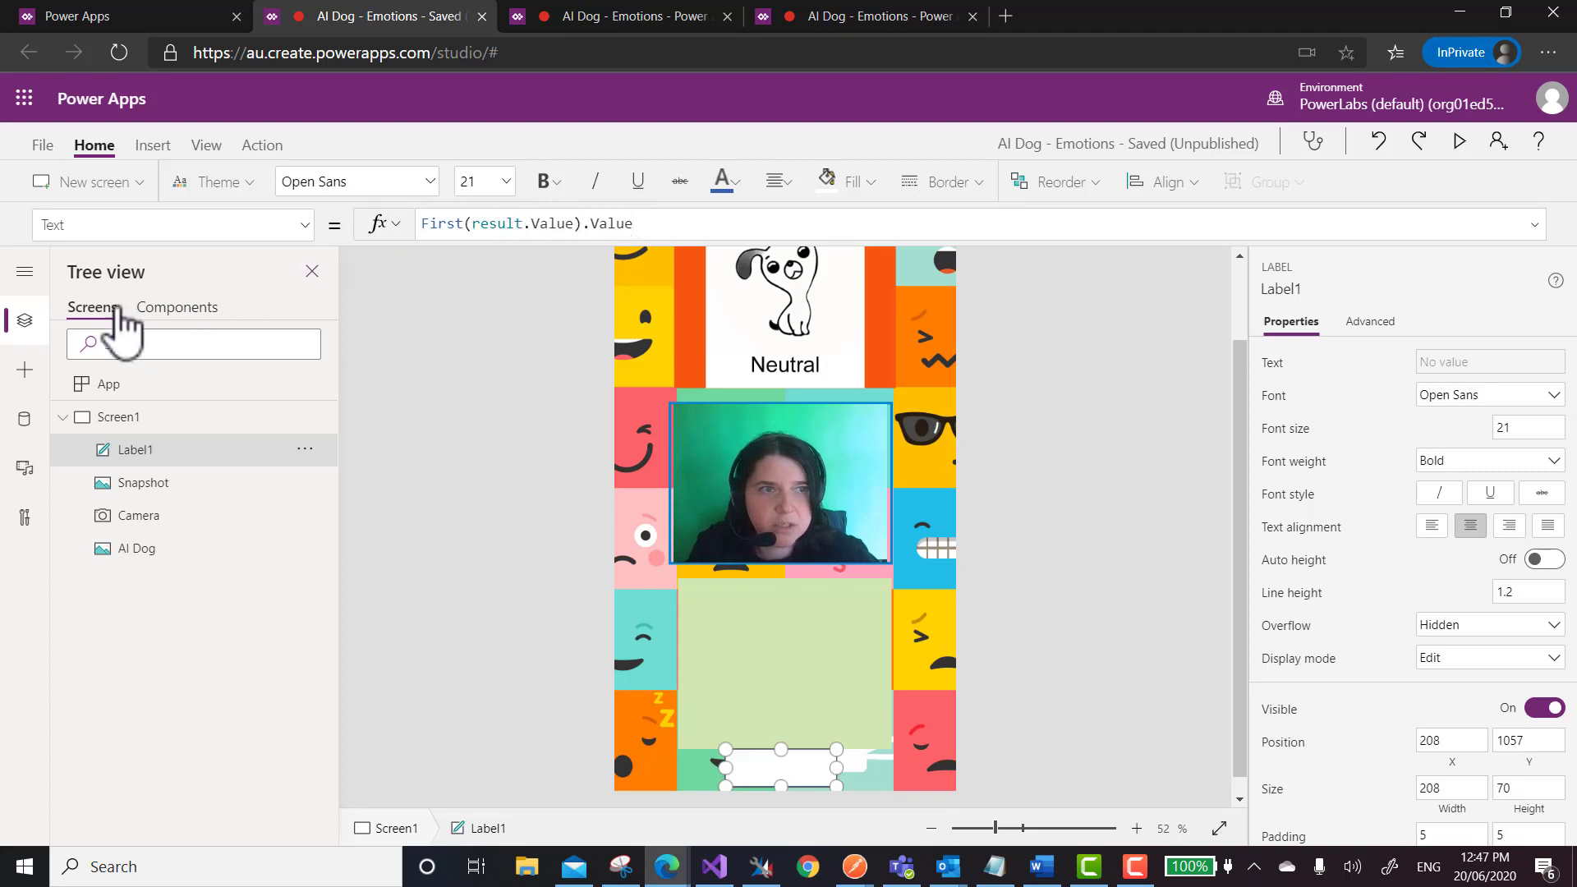
{"action": "left_click", "coordinate": [25, 101]}
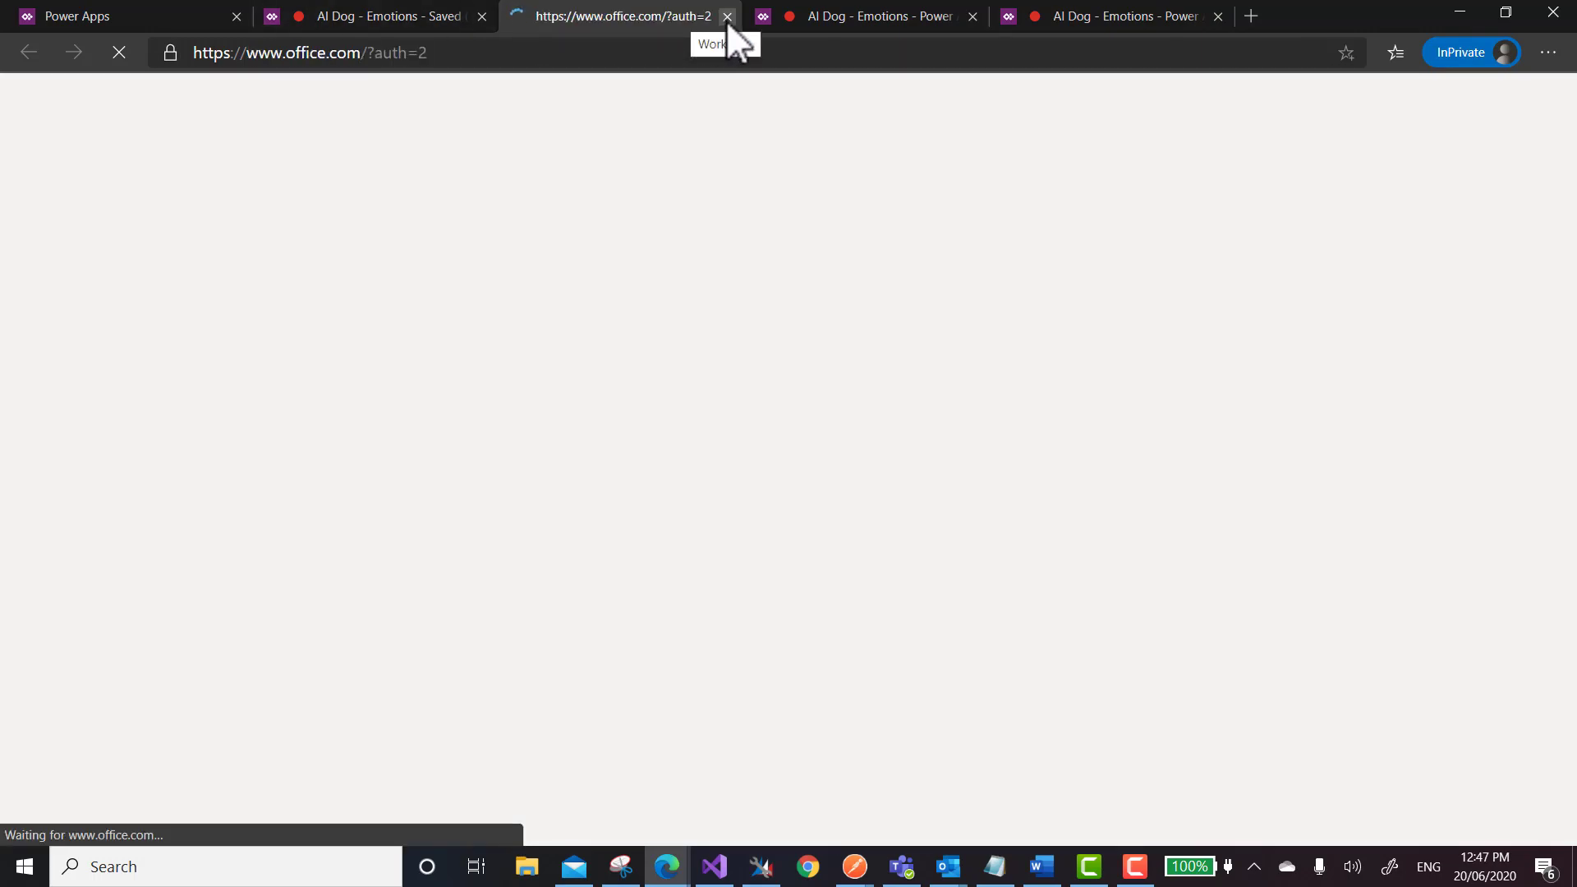
{"action": "left_click", "coordinate": [727, 17]}
{"action": "left_click", "coordinate": [144, 12]}
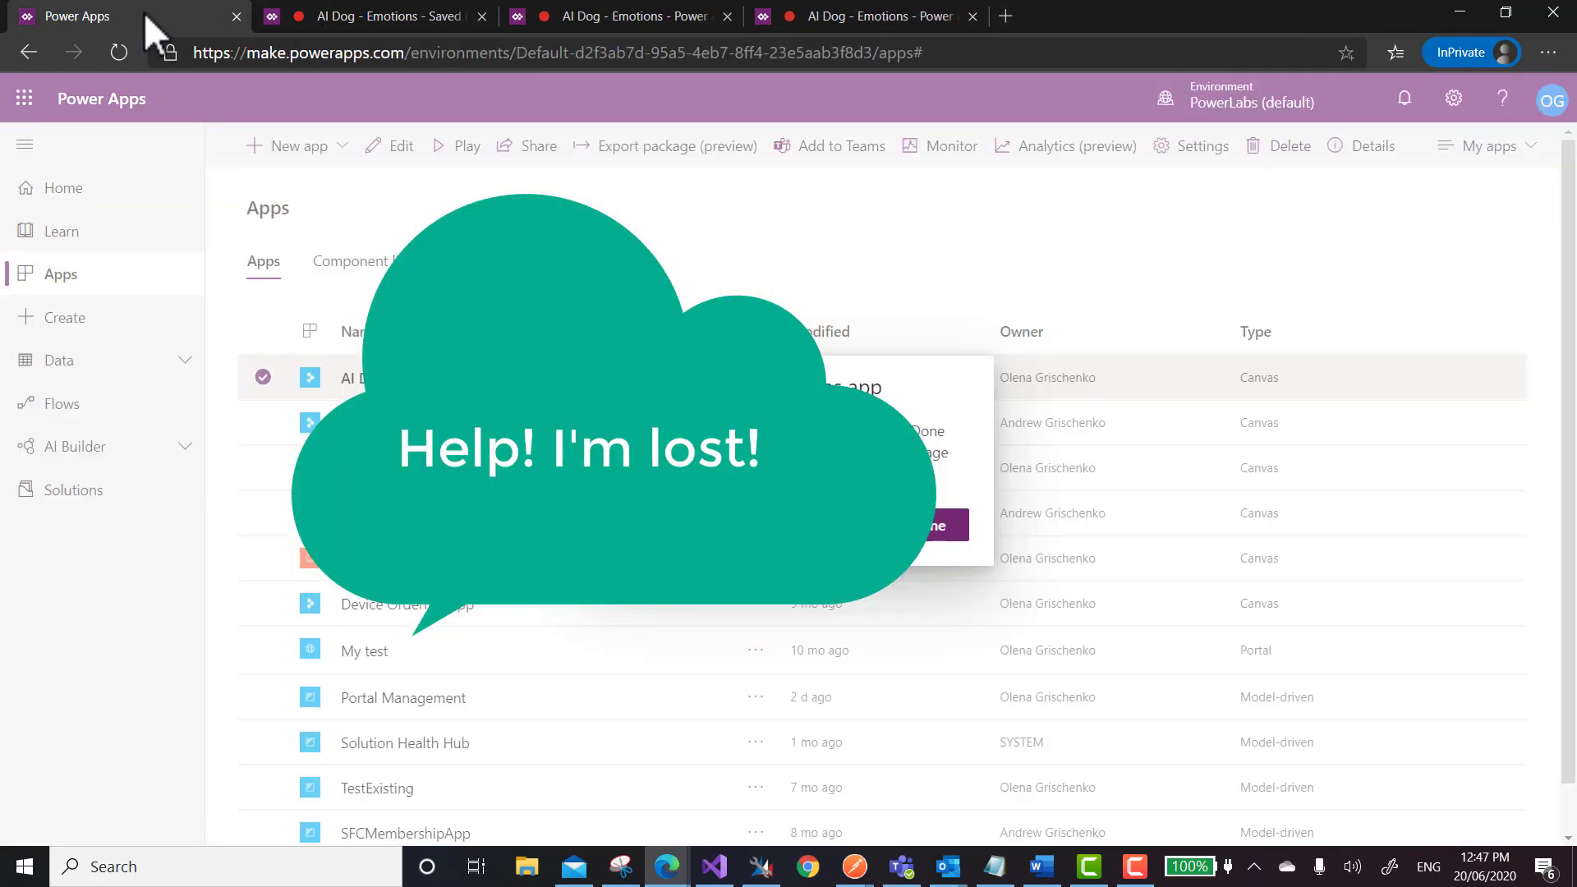
{"action": "left_click", "coordinate": [945, 526]}
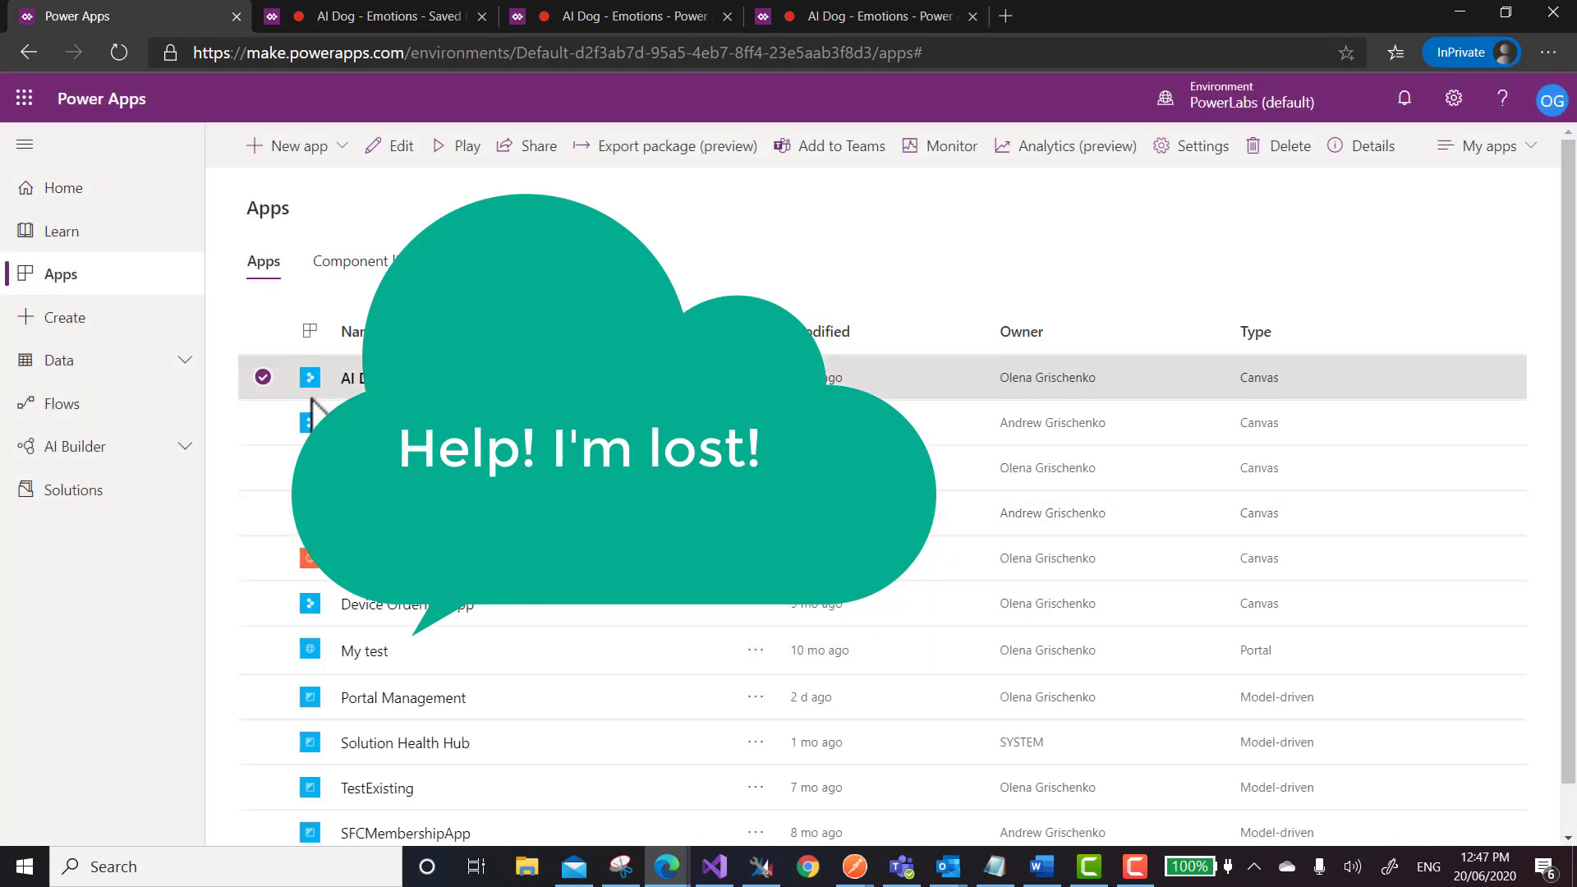
{"action": "left_click", "coordinate": [184, 365]}
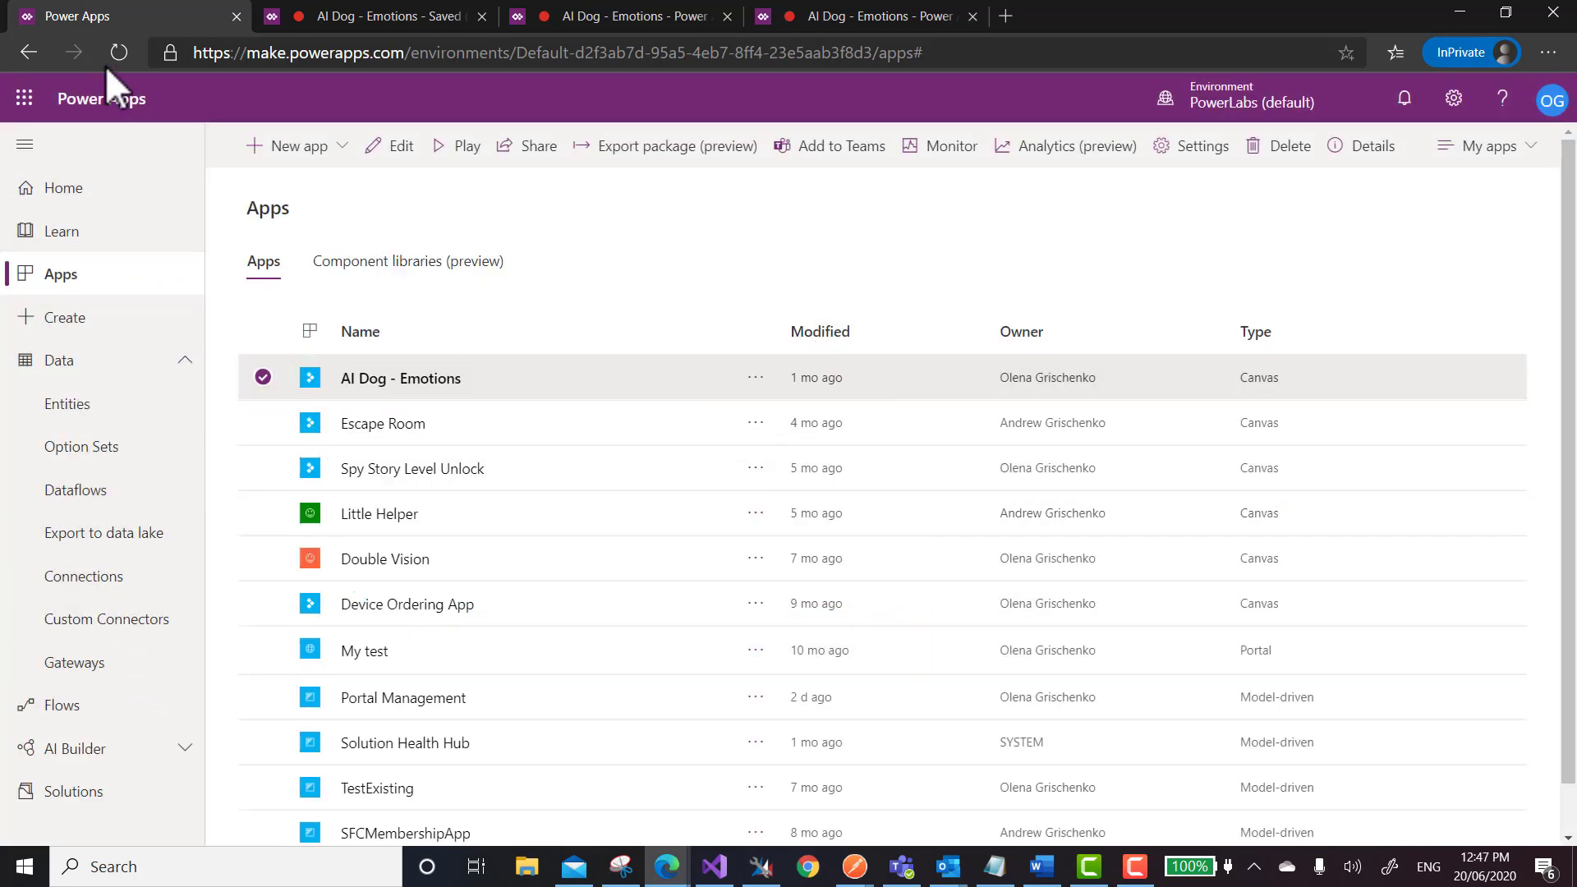
{"action": "left_click", "coordinate": [350, 16]}
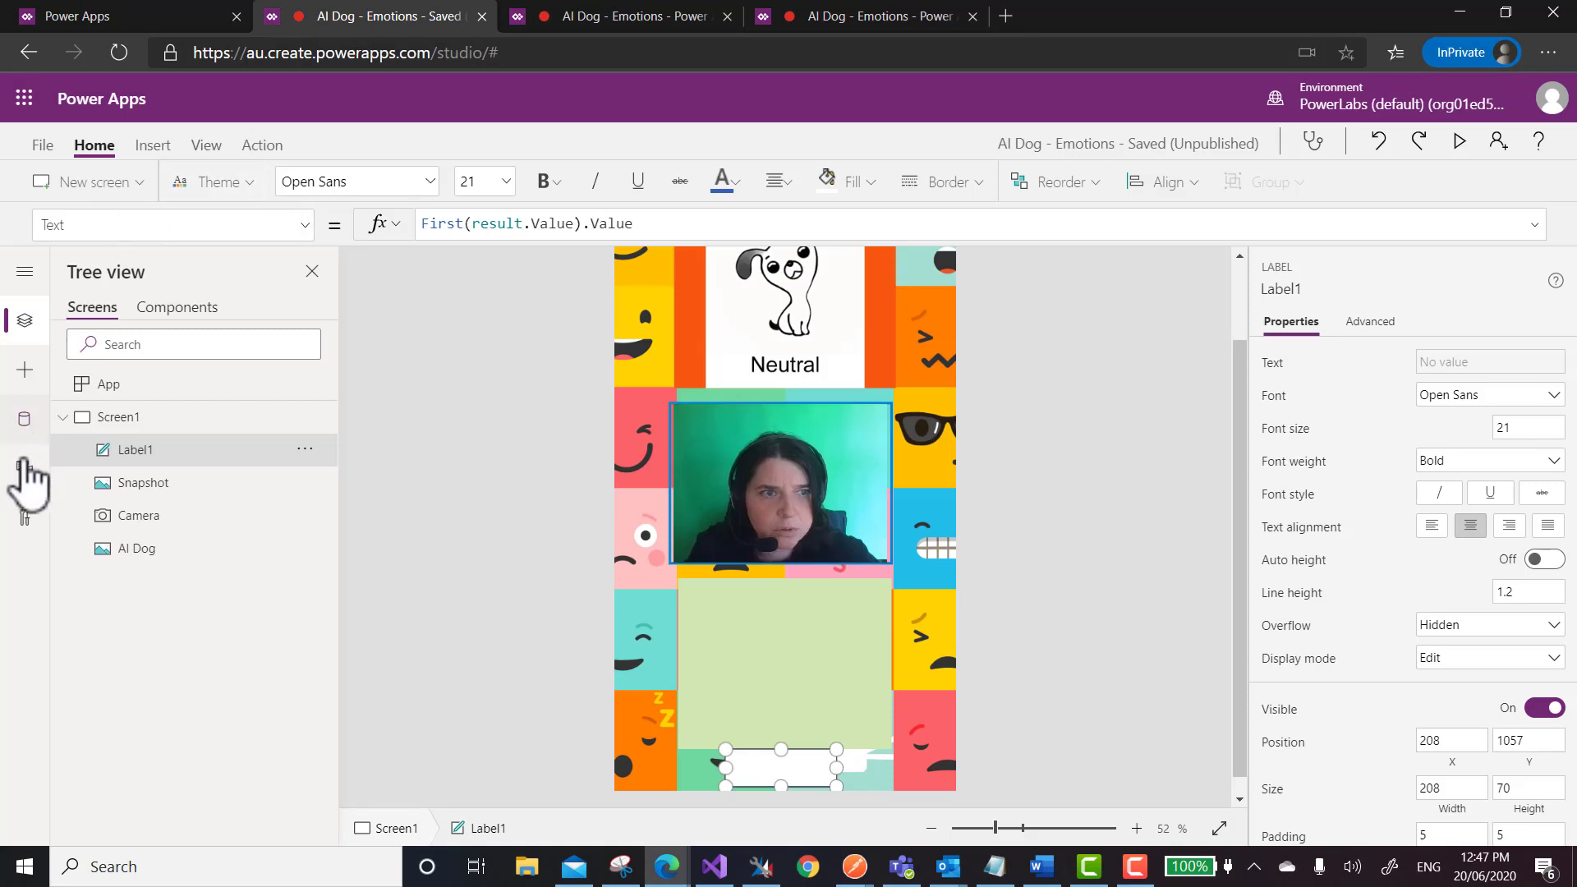
Review the app's data sources, including the result collection and the entities of the current environment
{"action": "left_click", "coordinate": [24, 419]}
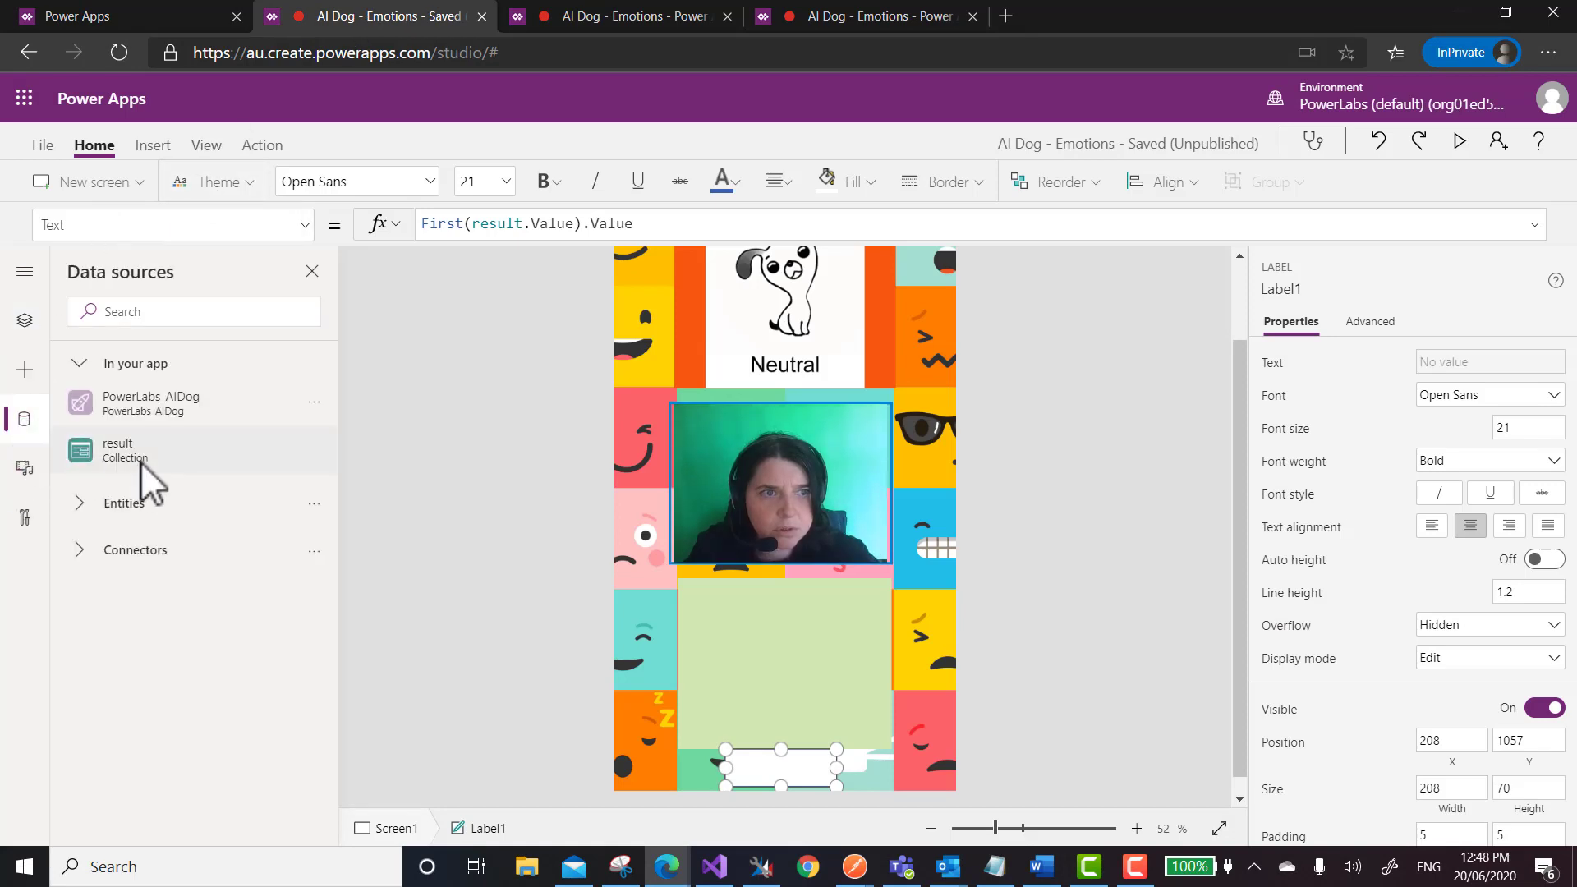
{"action": "mouse_move", "coordinate": [130, 450]}
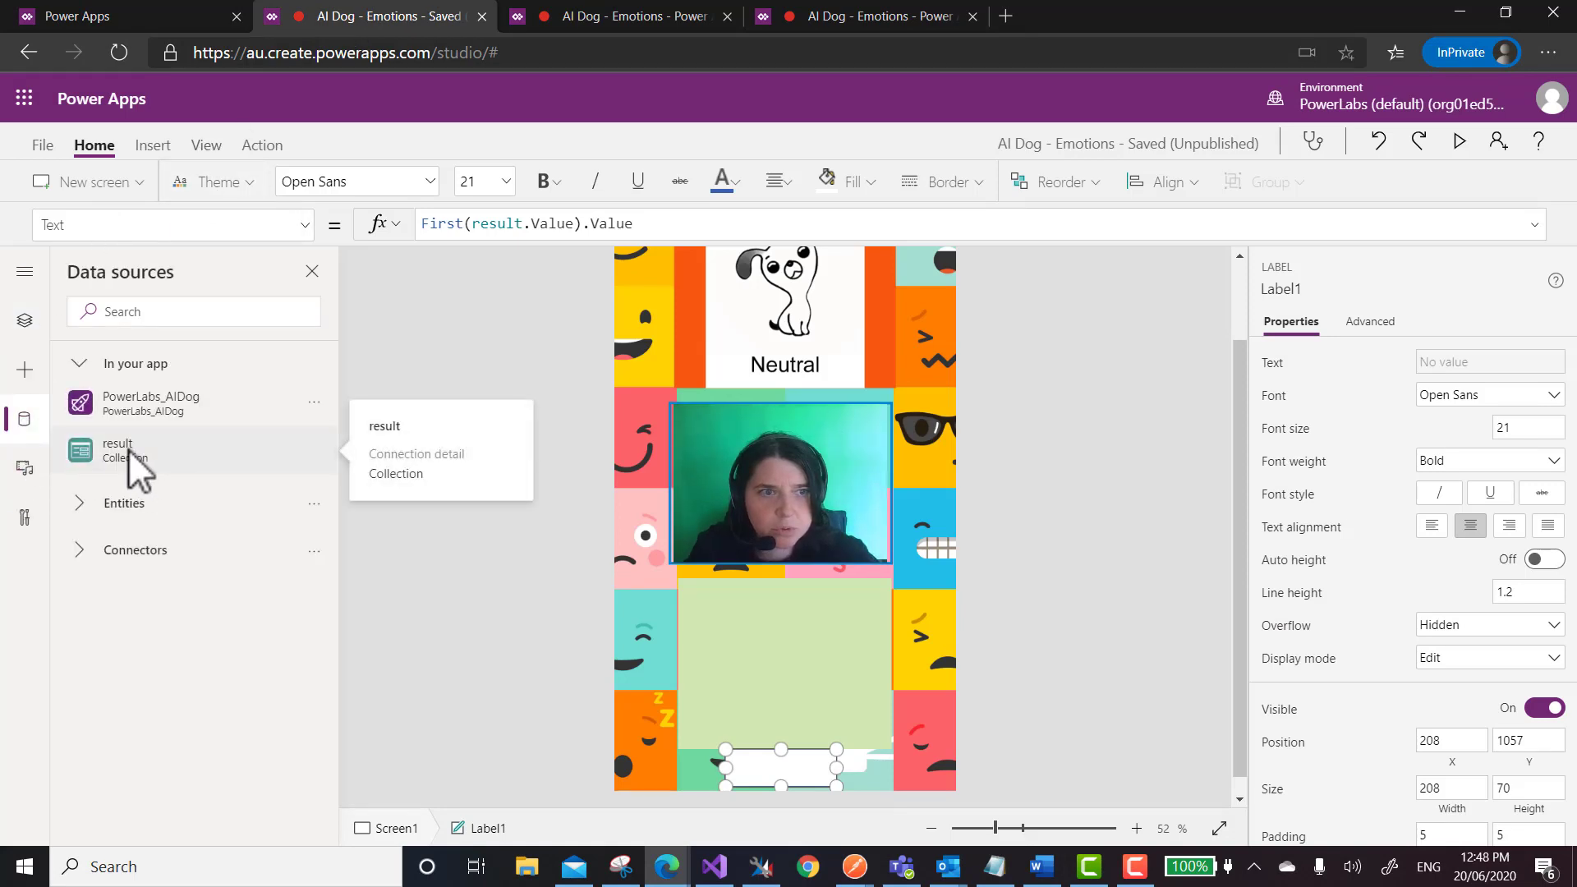
{"action": "left_click", "coordinate": [79, 505]}
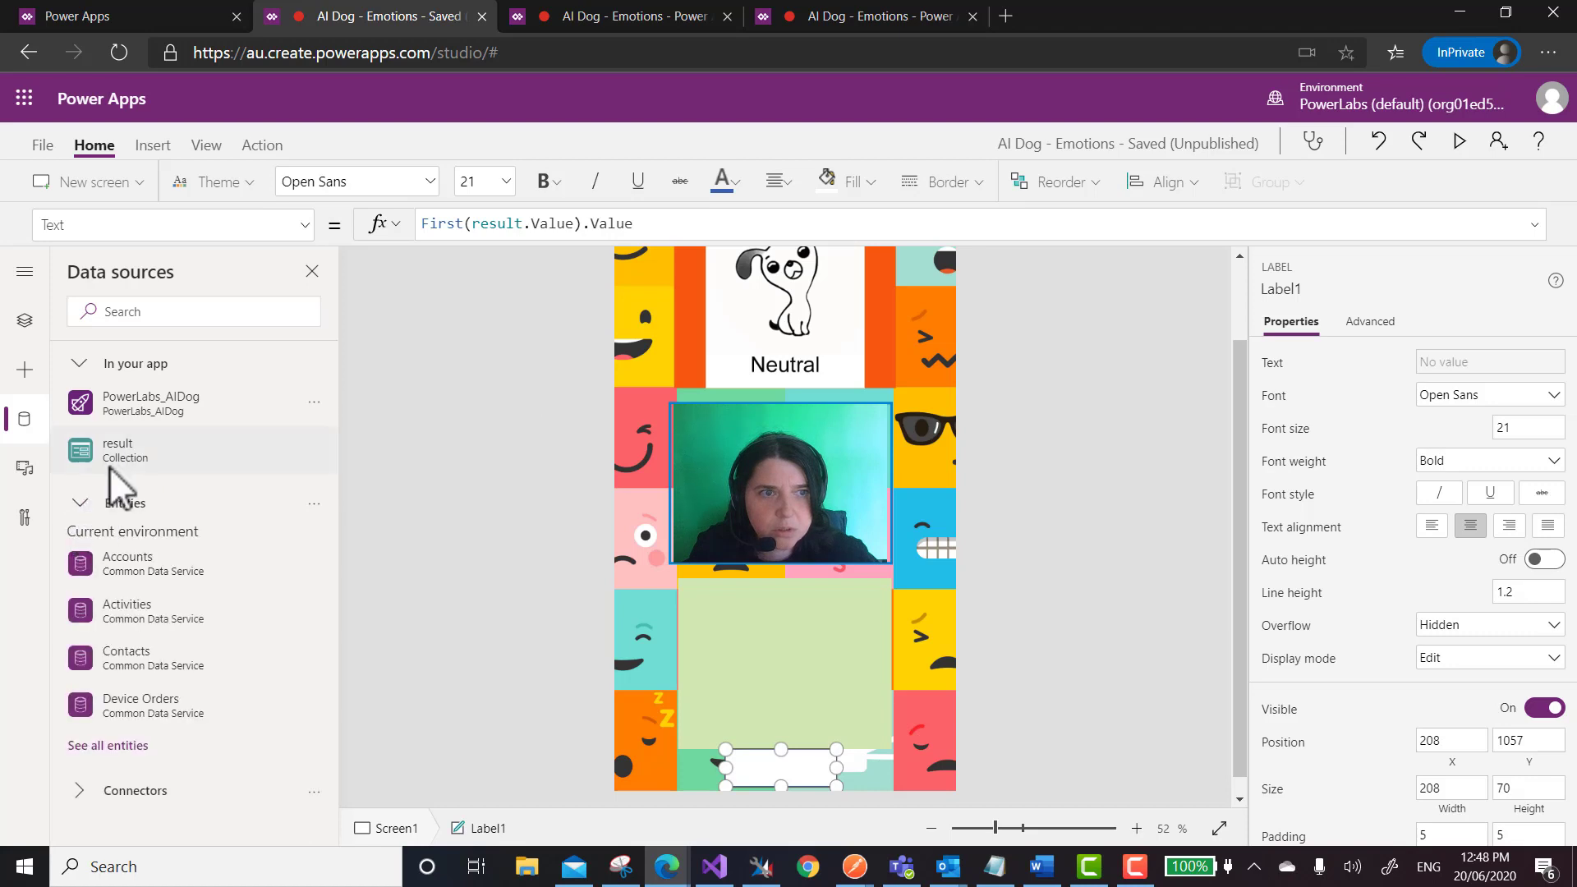
{"action": "mouse_move", "coordinate": [122, 453]}
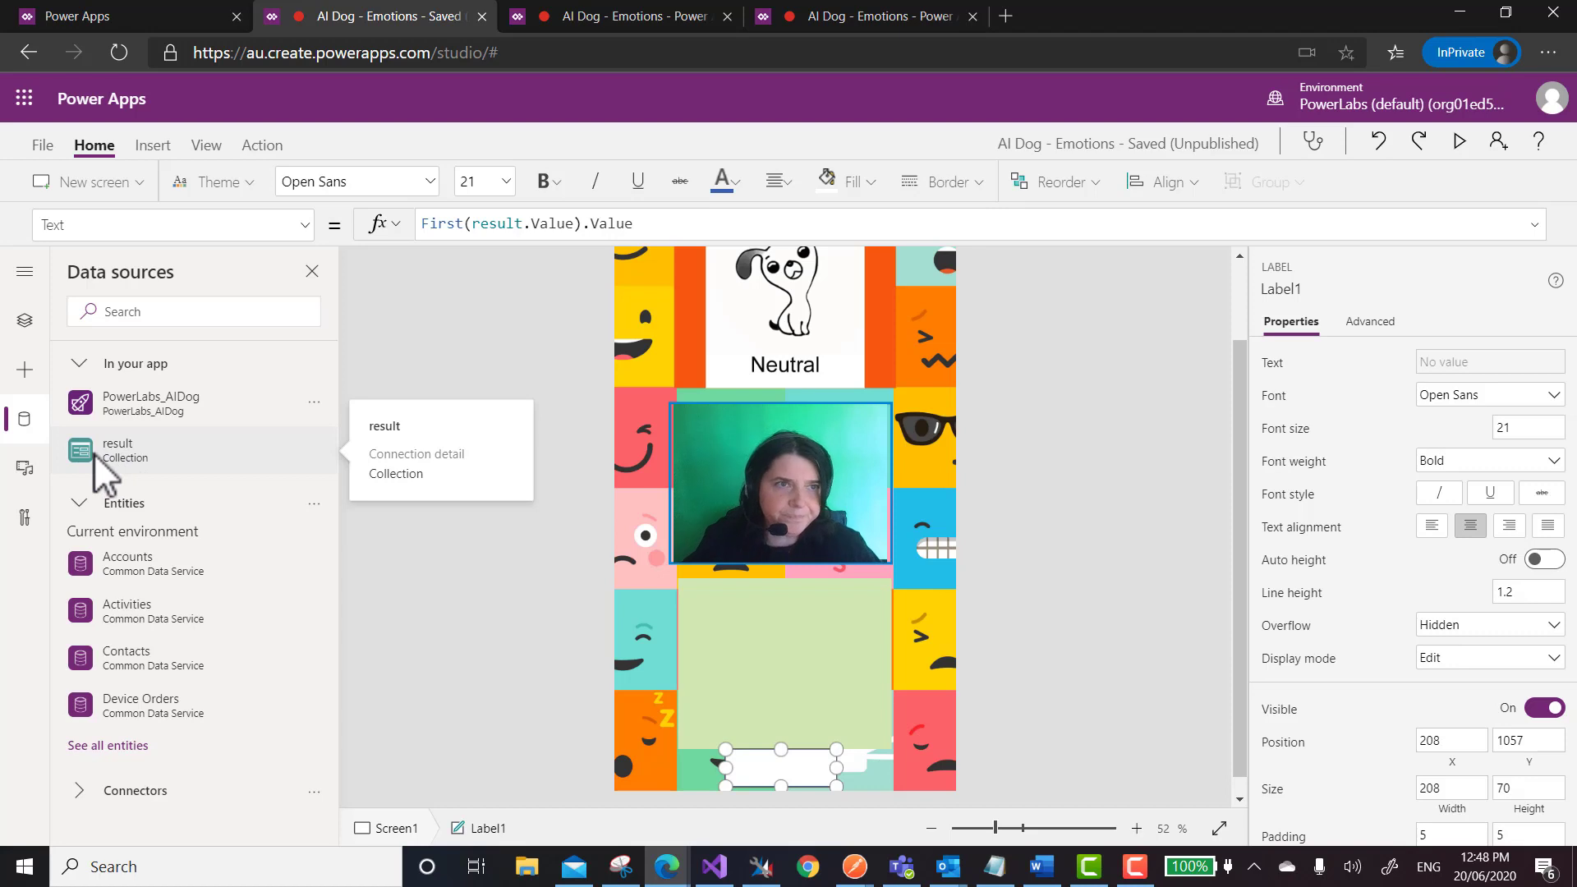
Preview the contents of the app's result collection and return to the design canvas
{"action": "left_click", "coordinate": [37, 148]}
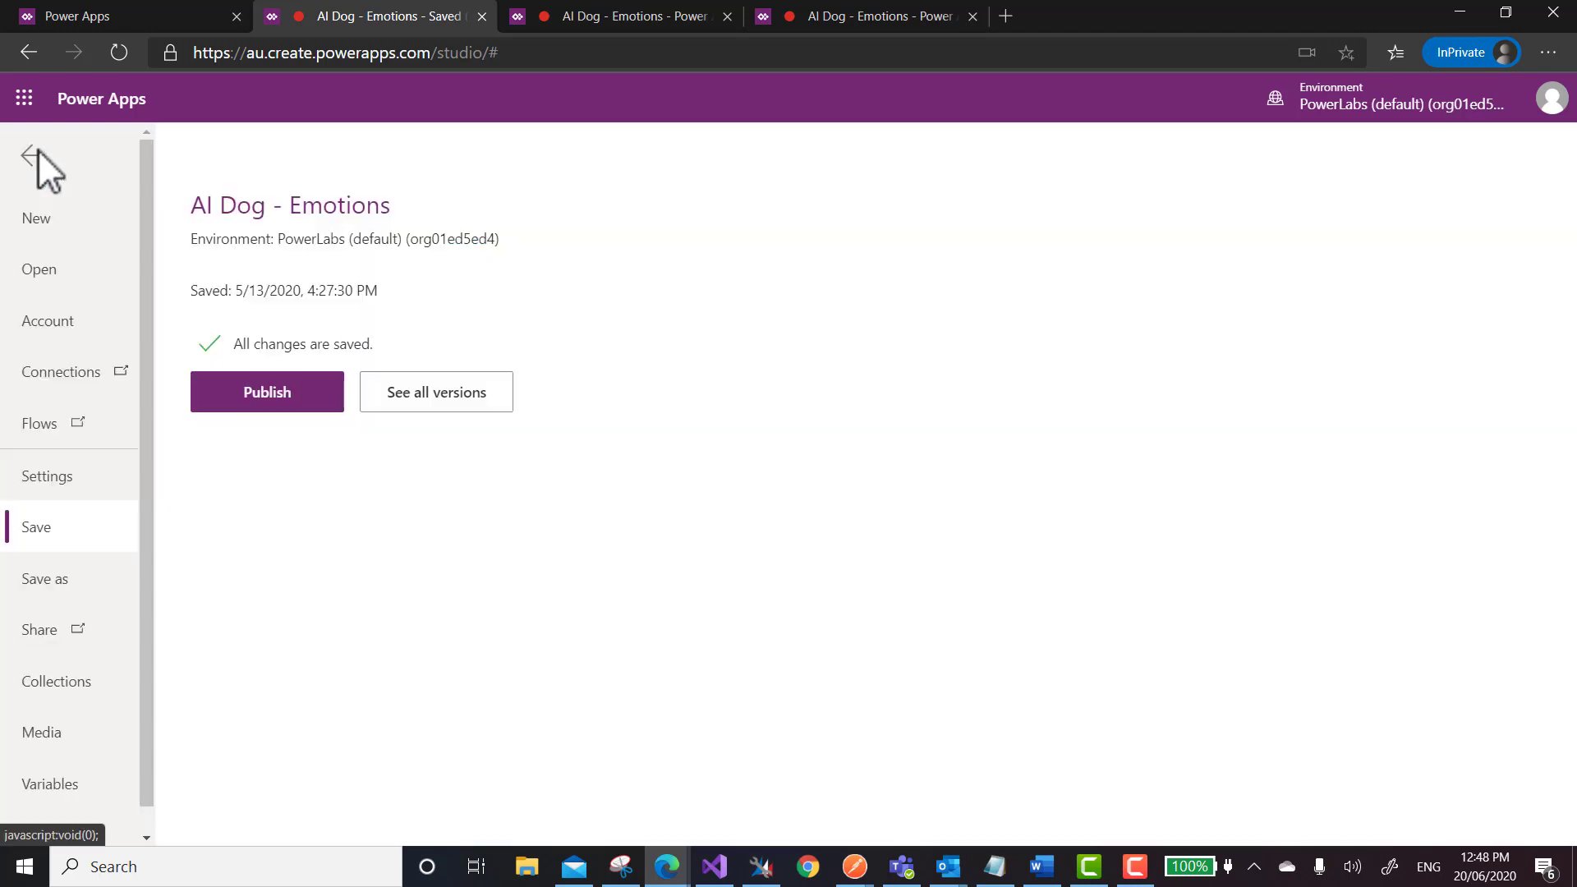
{"action": "left_click", "coordinate": [63, 673]}
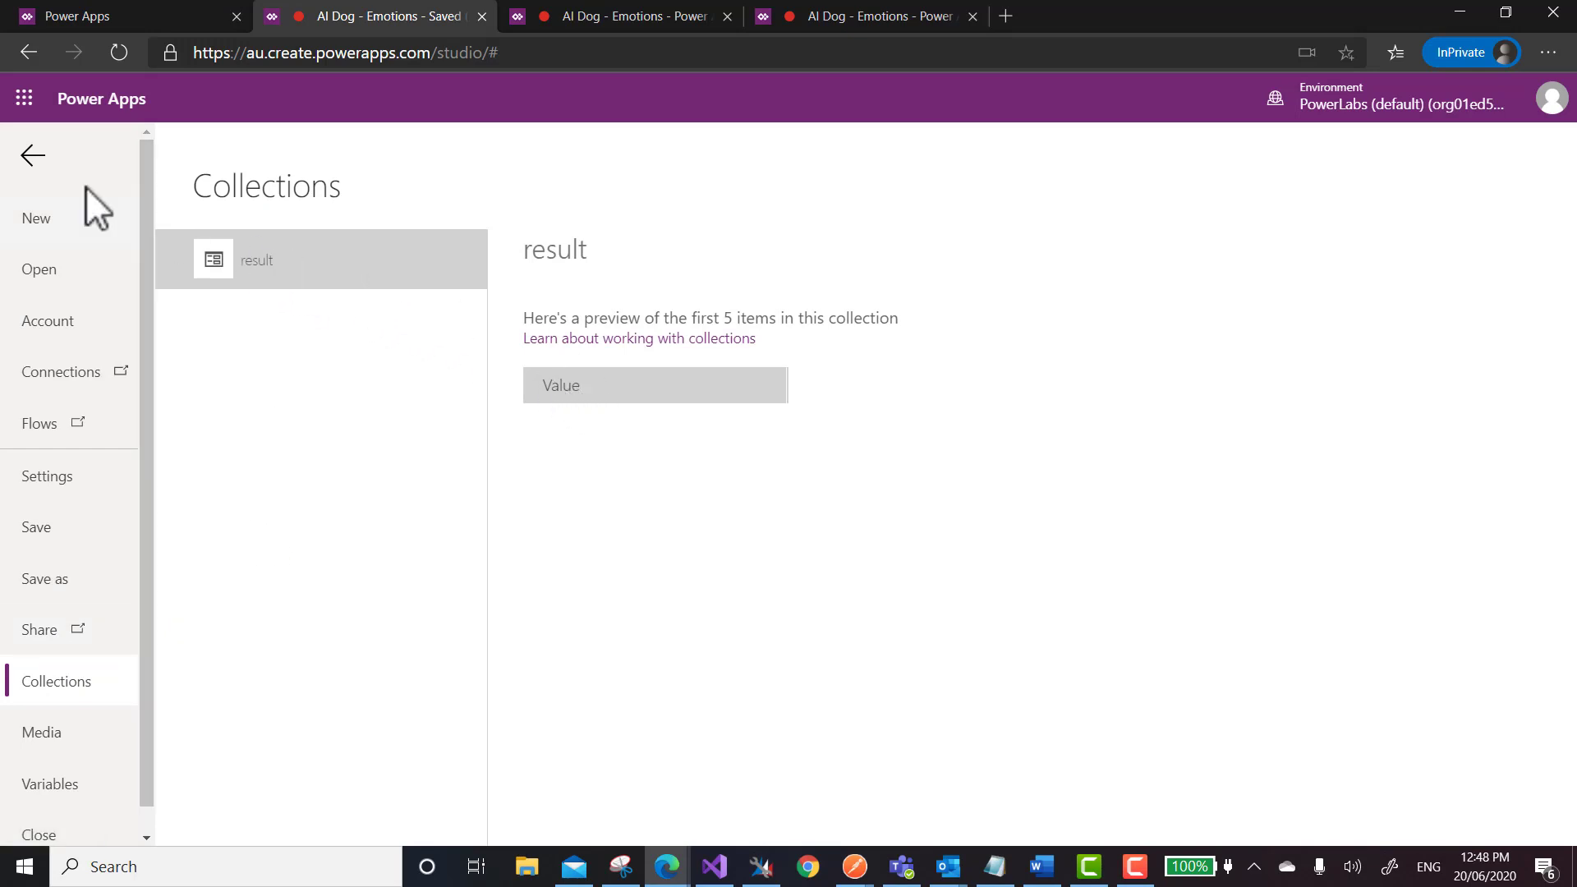
{"action": "left_click", "coordinate": [36, 160]}
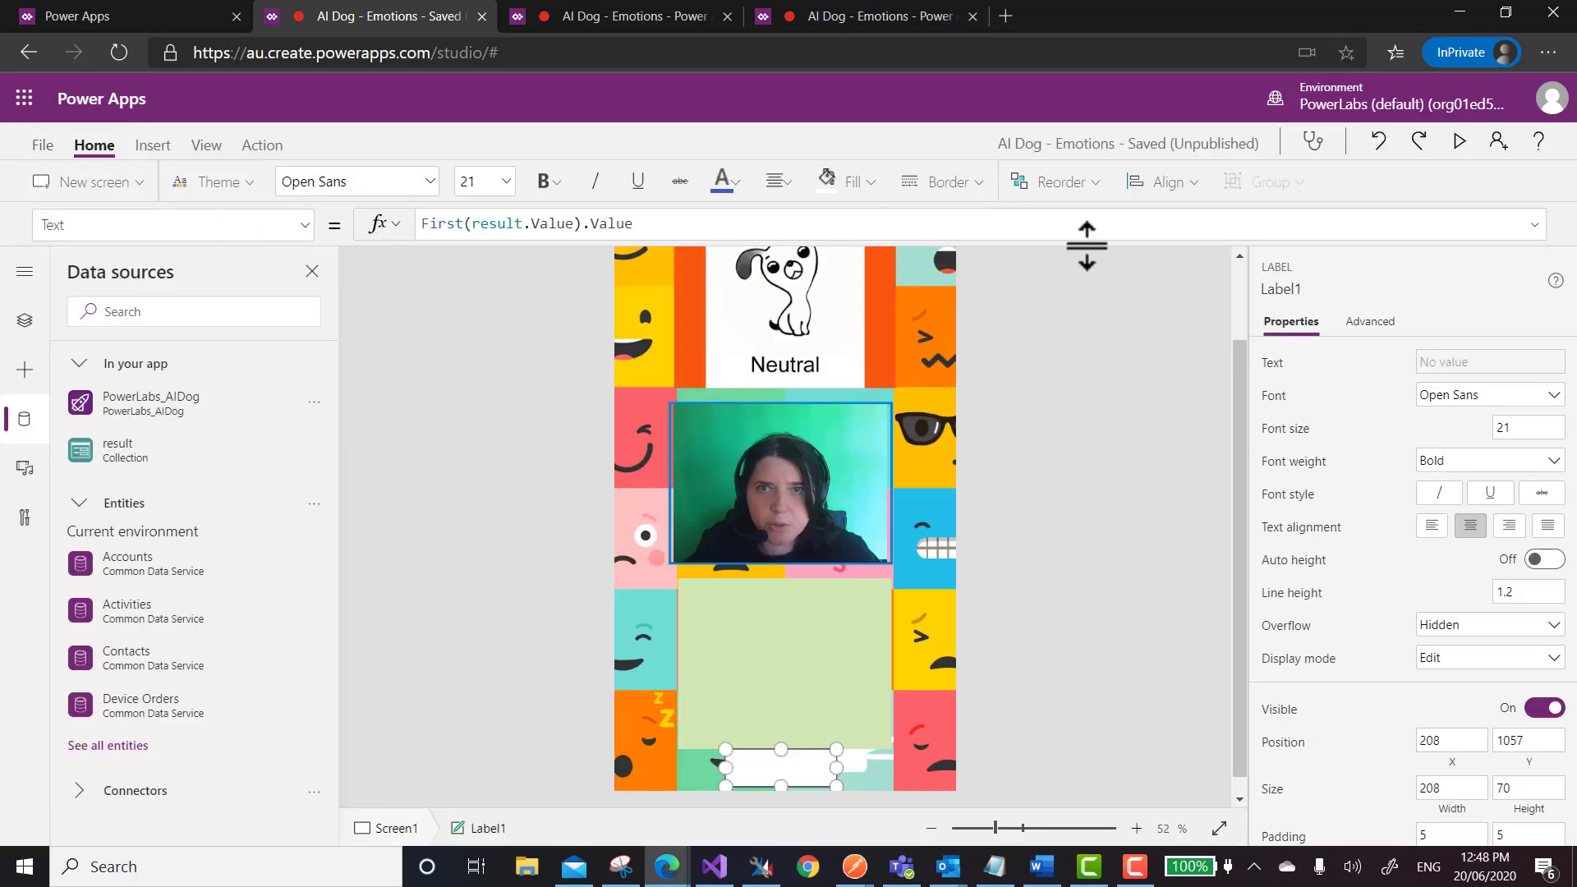
Preview the app, capture a camera snapshot for emotion detection, and inspect the updated result collection
{"action": "left_click", "coordinate": [1462, 138]}
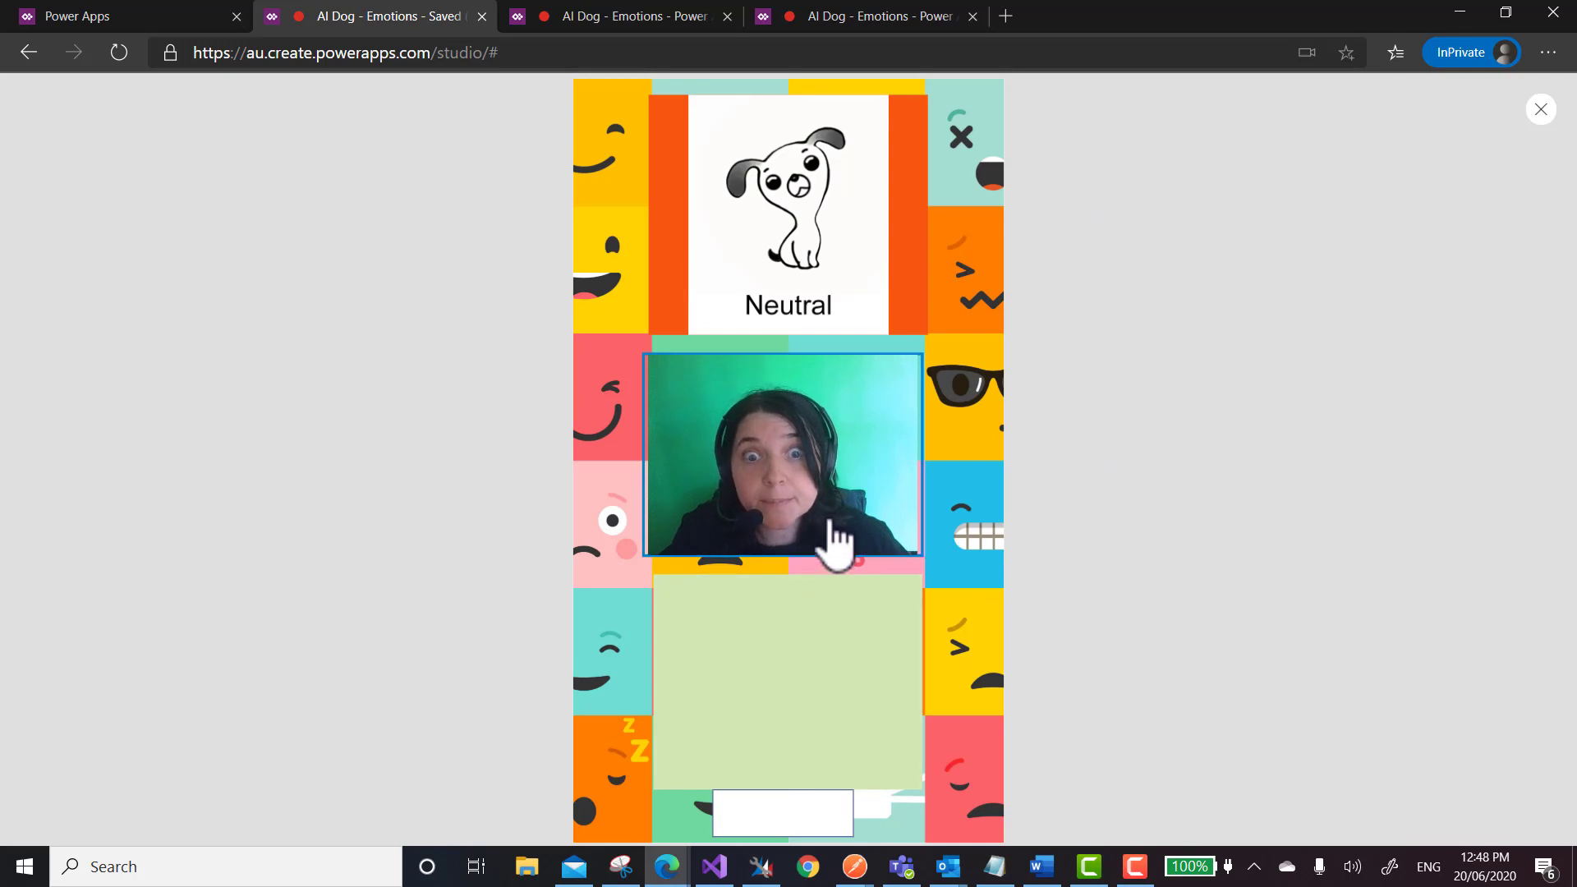
{"action": "left_click", "coordinate": [831, 528]}
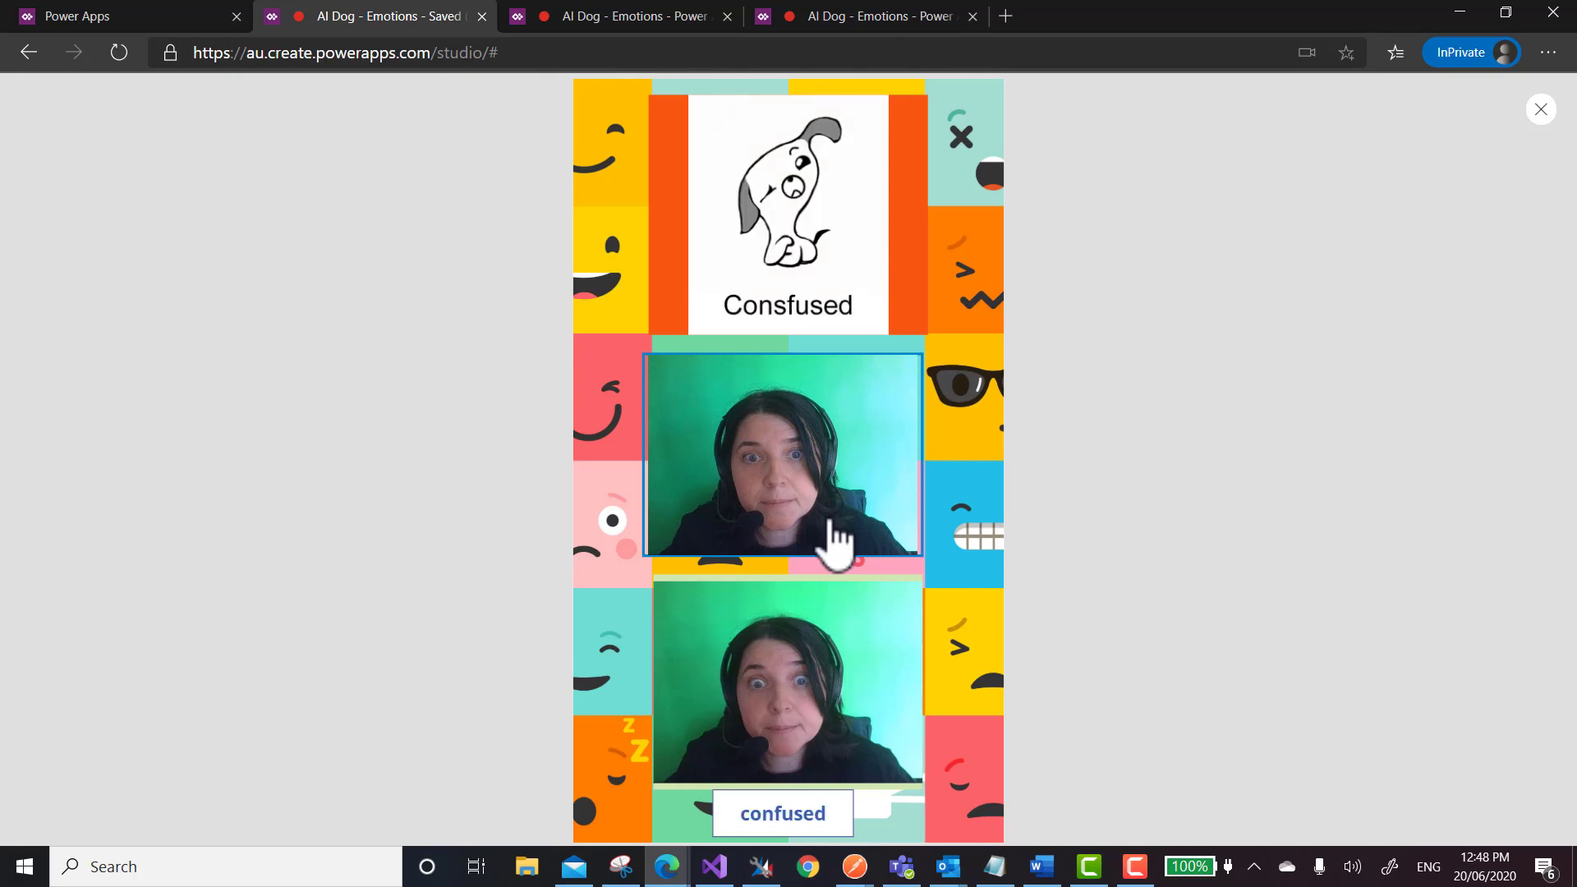
{"action": "left_click", "coordinate": [1540, 111]}
{"action": "left_click", "coordinate": [953, 536]}
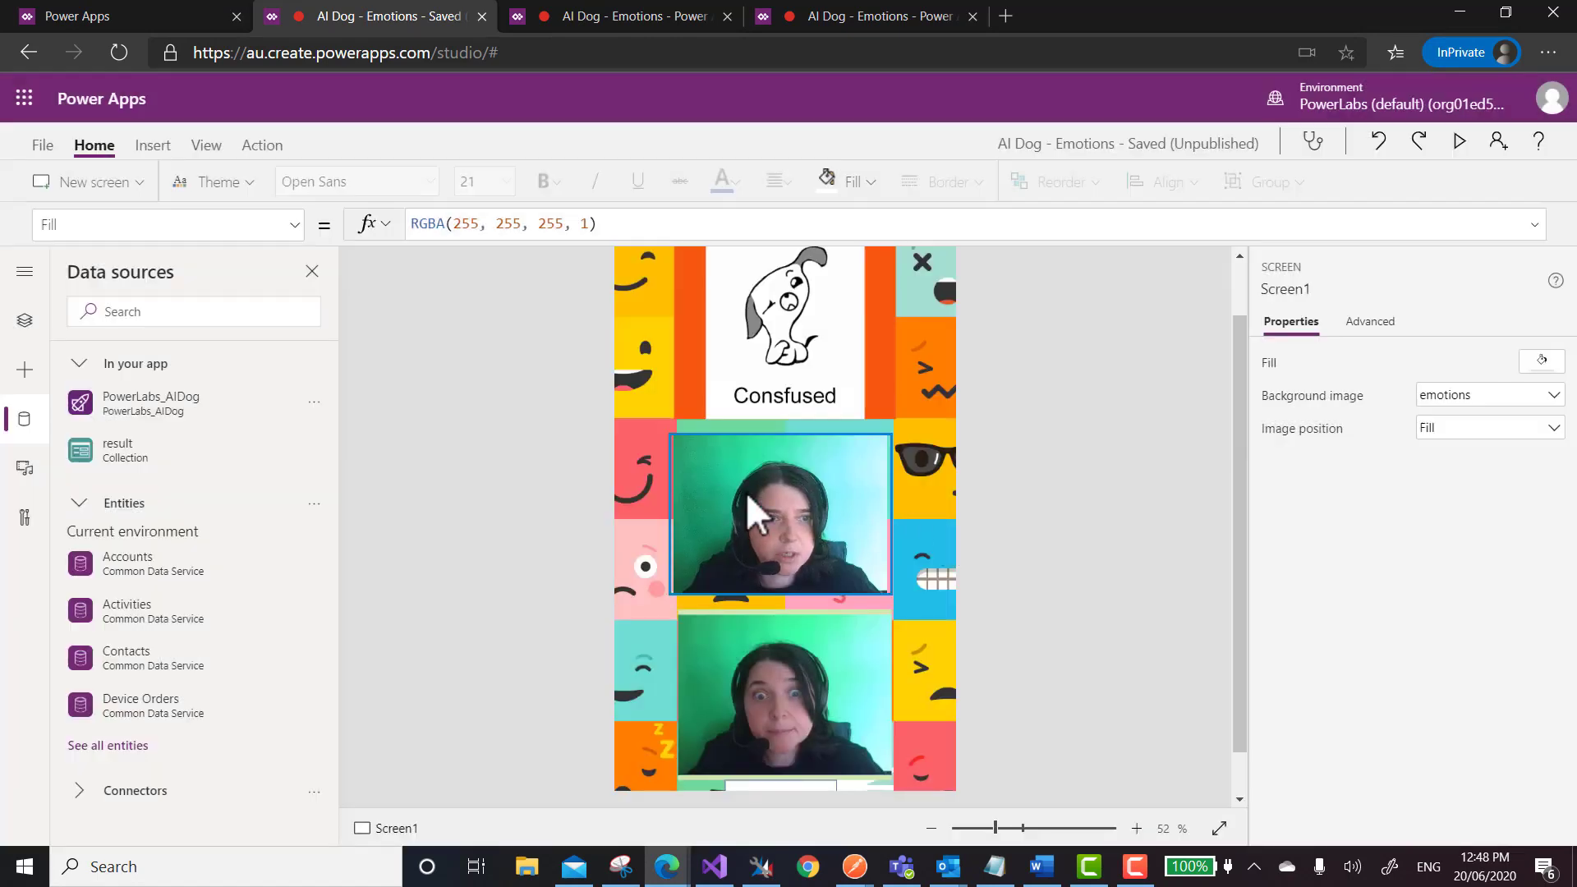
{"action": "left_click", "coordinate": [48, 144]}
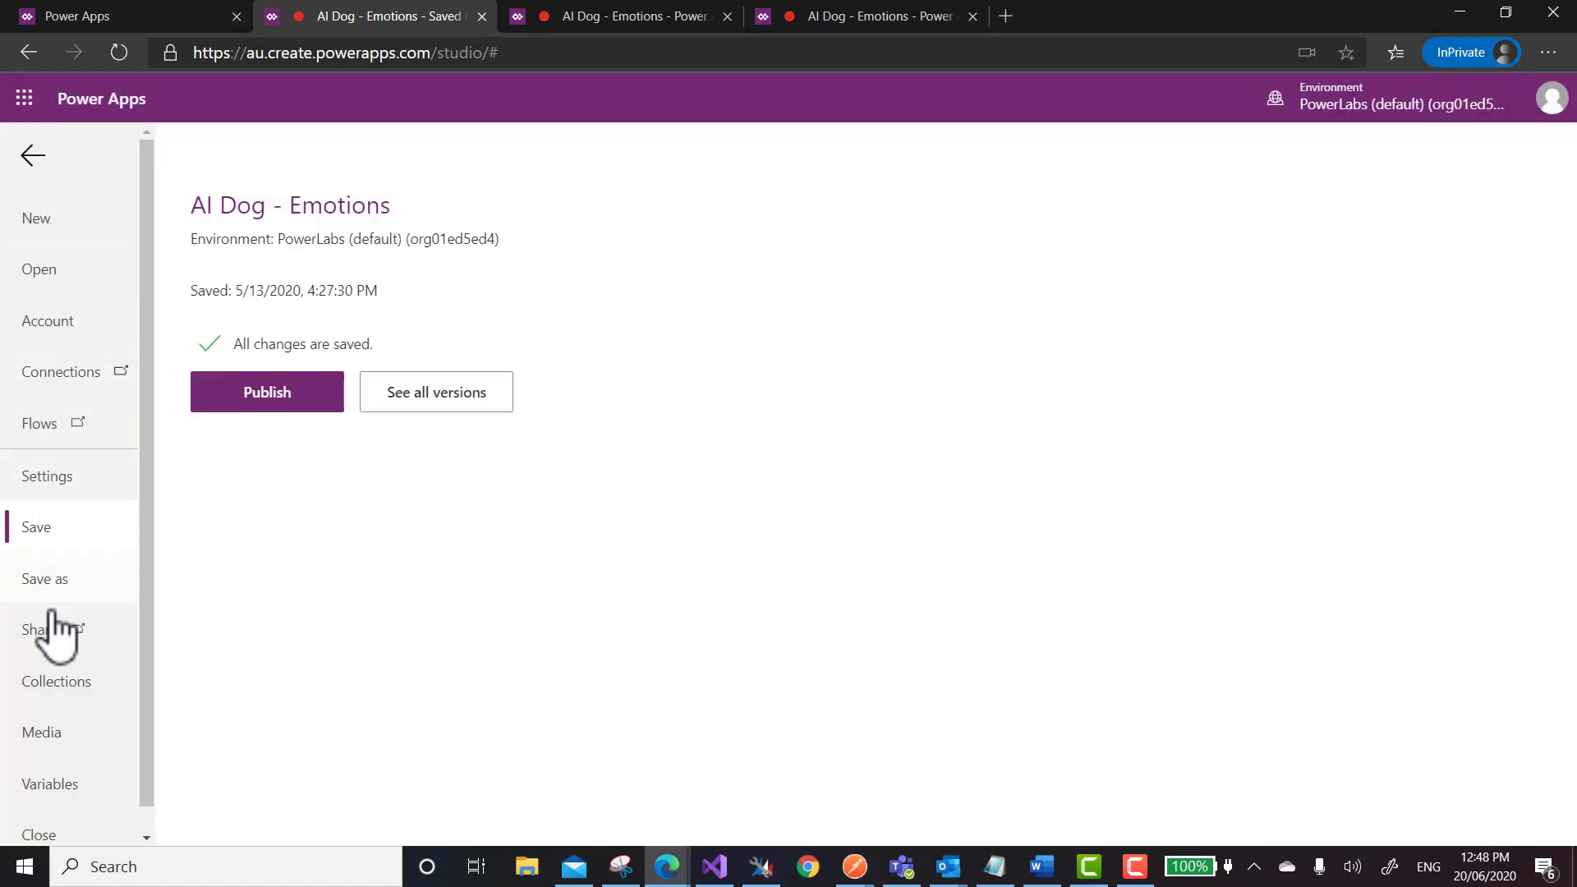
{"action": "left_click", "coordinate": [45, 690]}
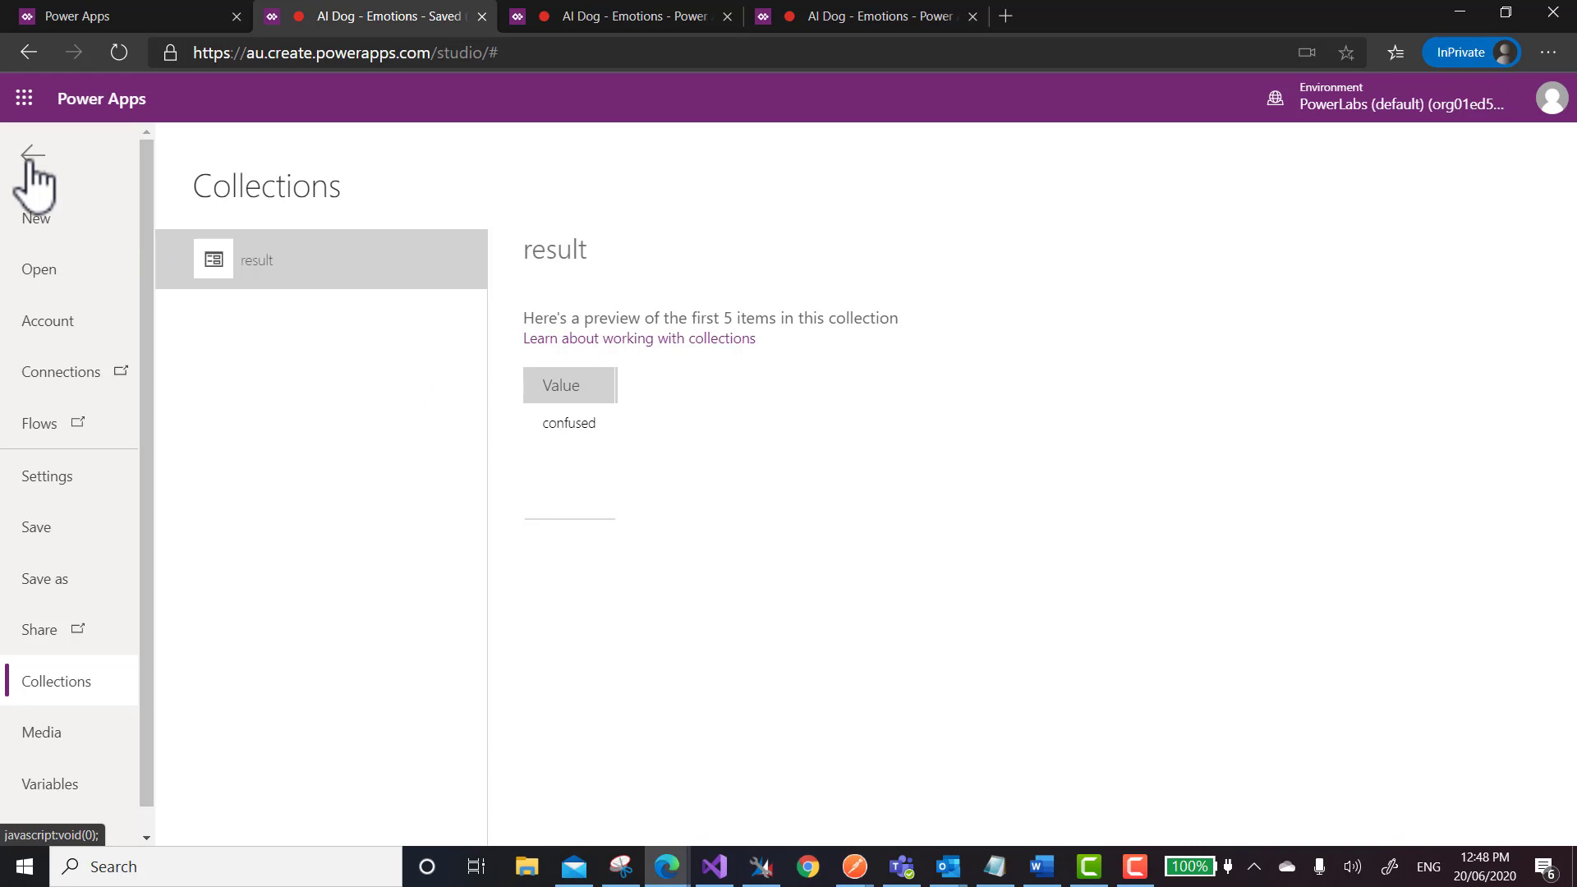
Open the PowerLabs_AIDog flow from the environment's team flows and review its details and 28-day run history
{"action": "left_click", "coordinate": [41, 426]}
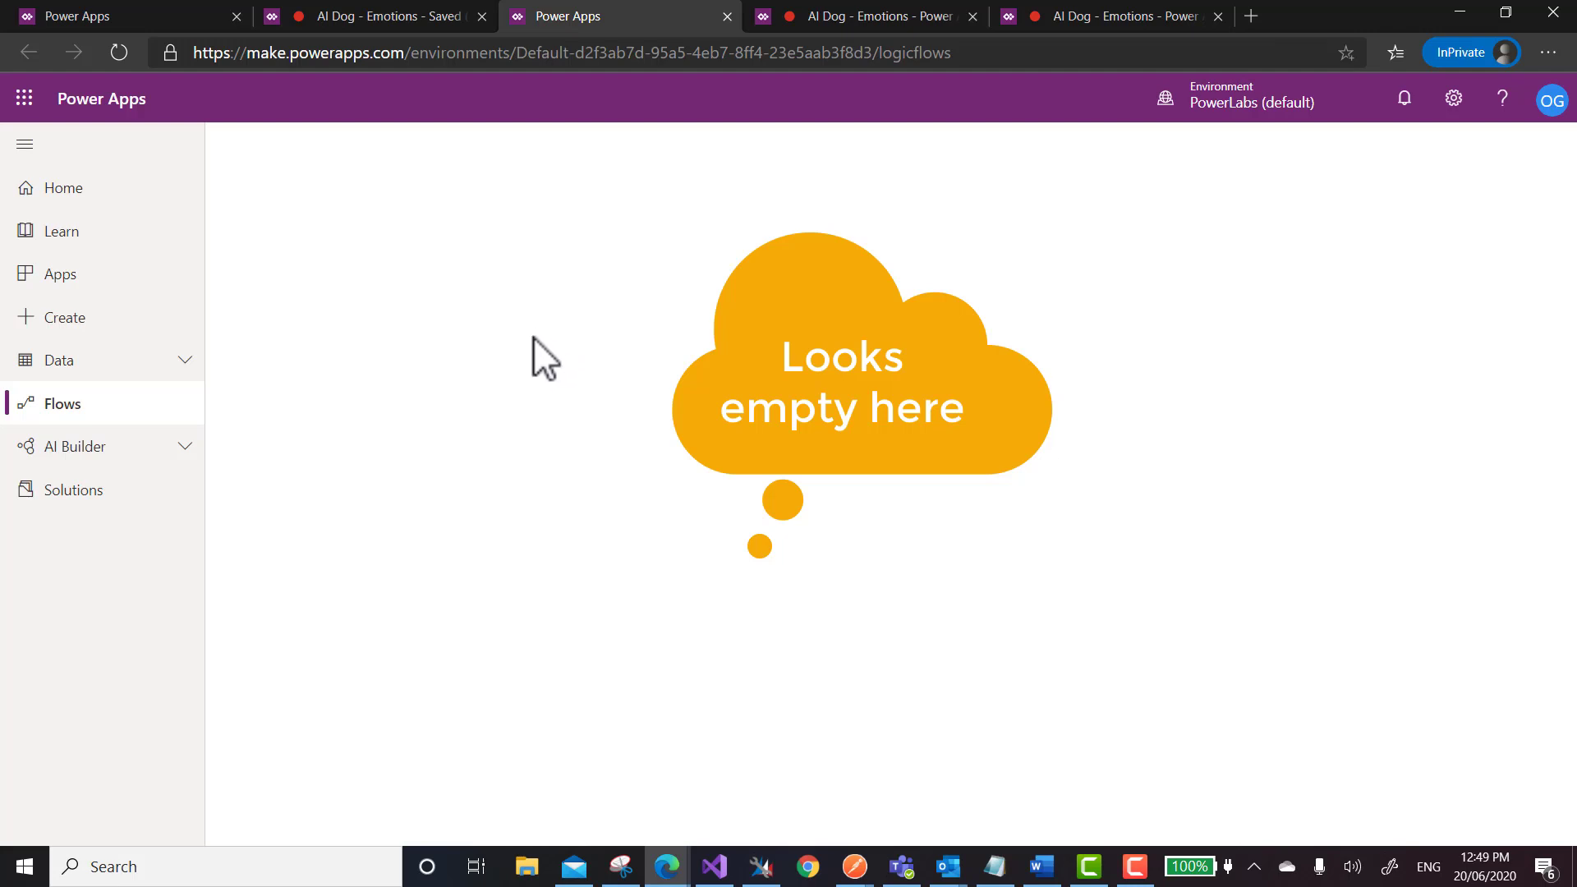
{"action": "left_click", "coordinate": [77, 406]}
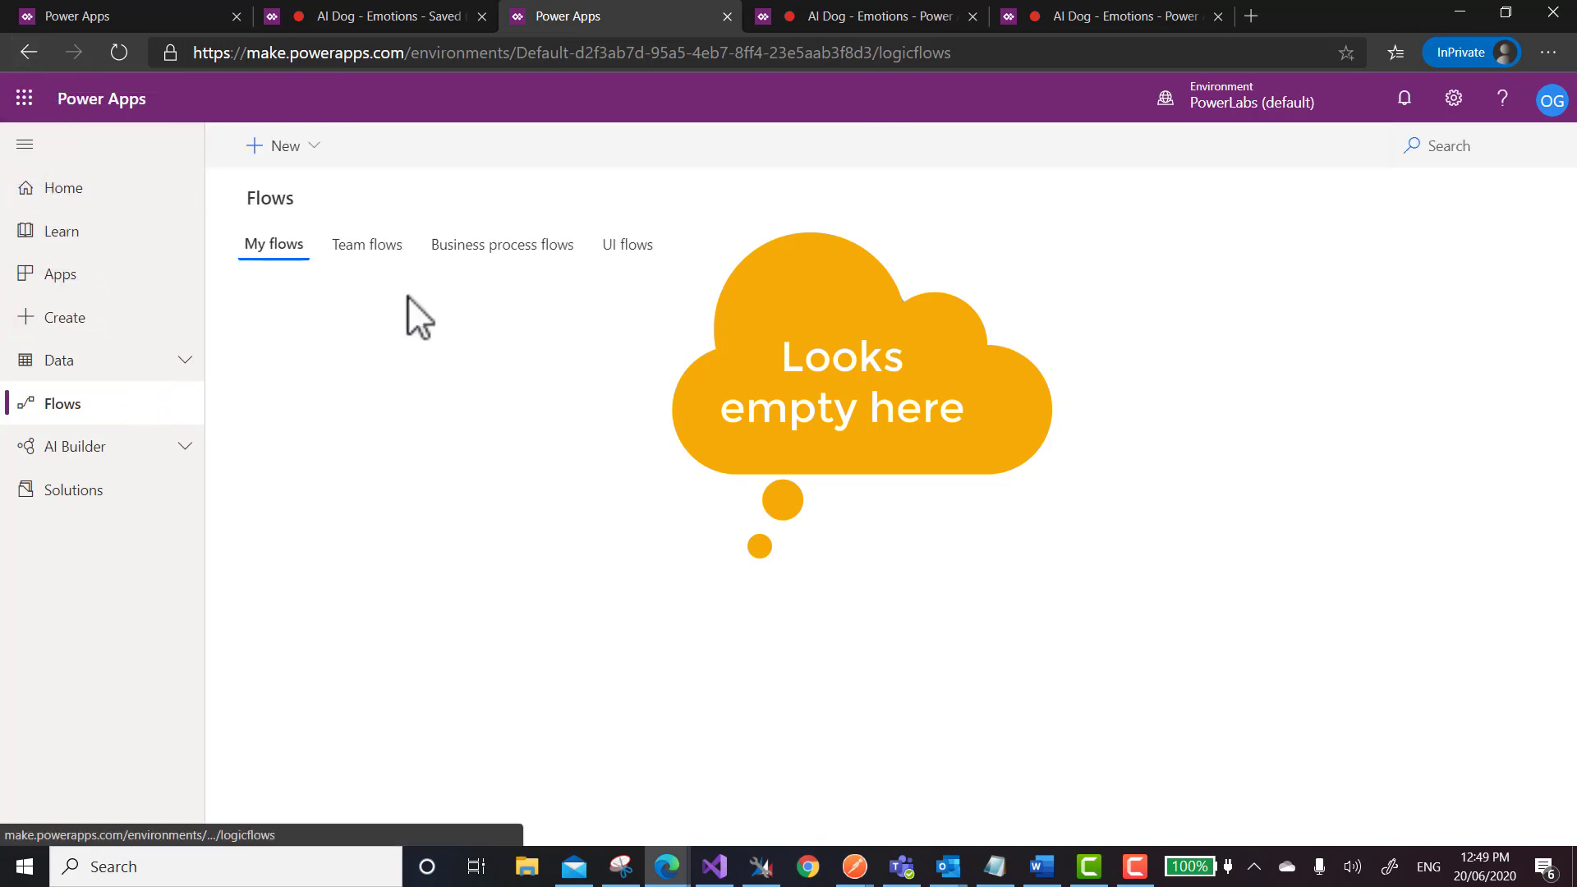
{"action": "left_click", "coordinate": [379, 250]}
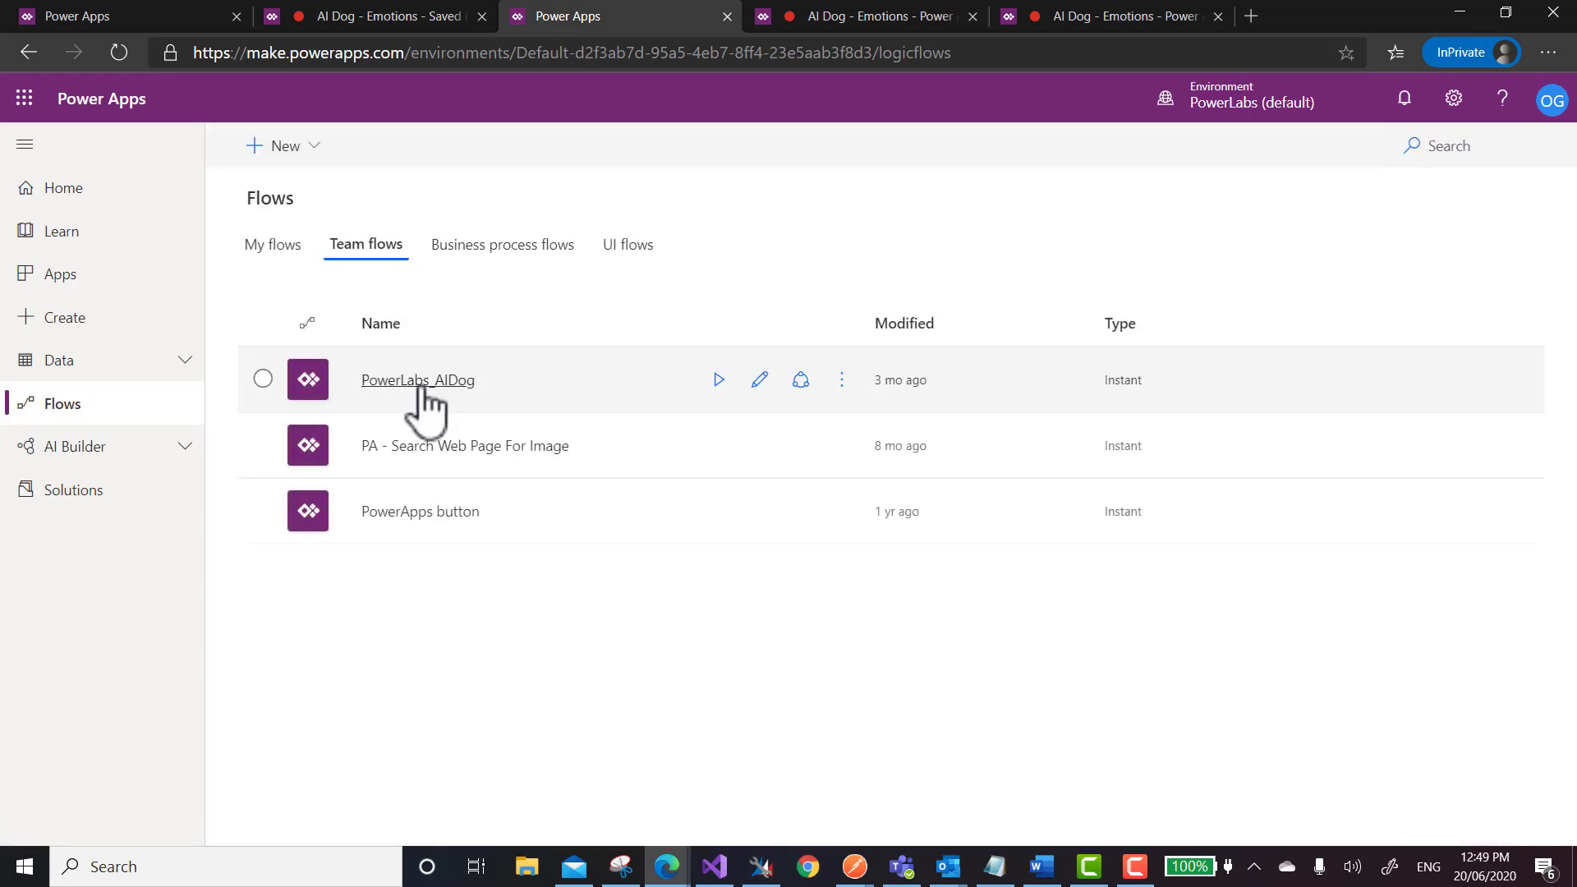
{"action": "left_click", "coordinate": [424, 381]}
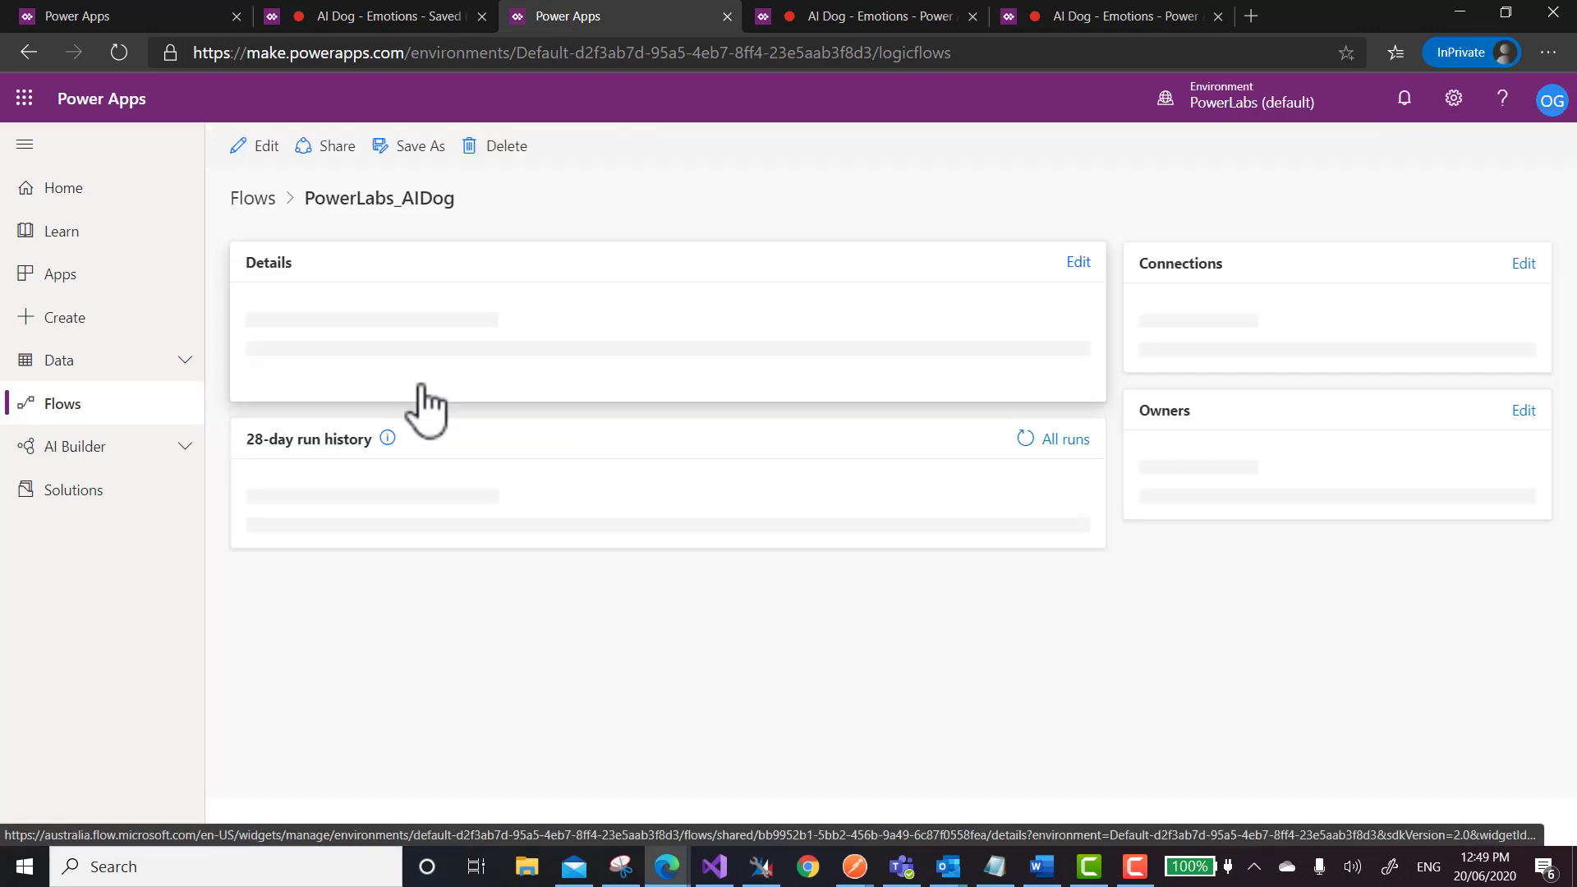
{"action": "scroll", "coordinate": [545, 382], "scroll_direction": "down", "scroll_amount": 3}
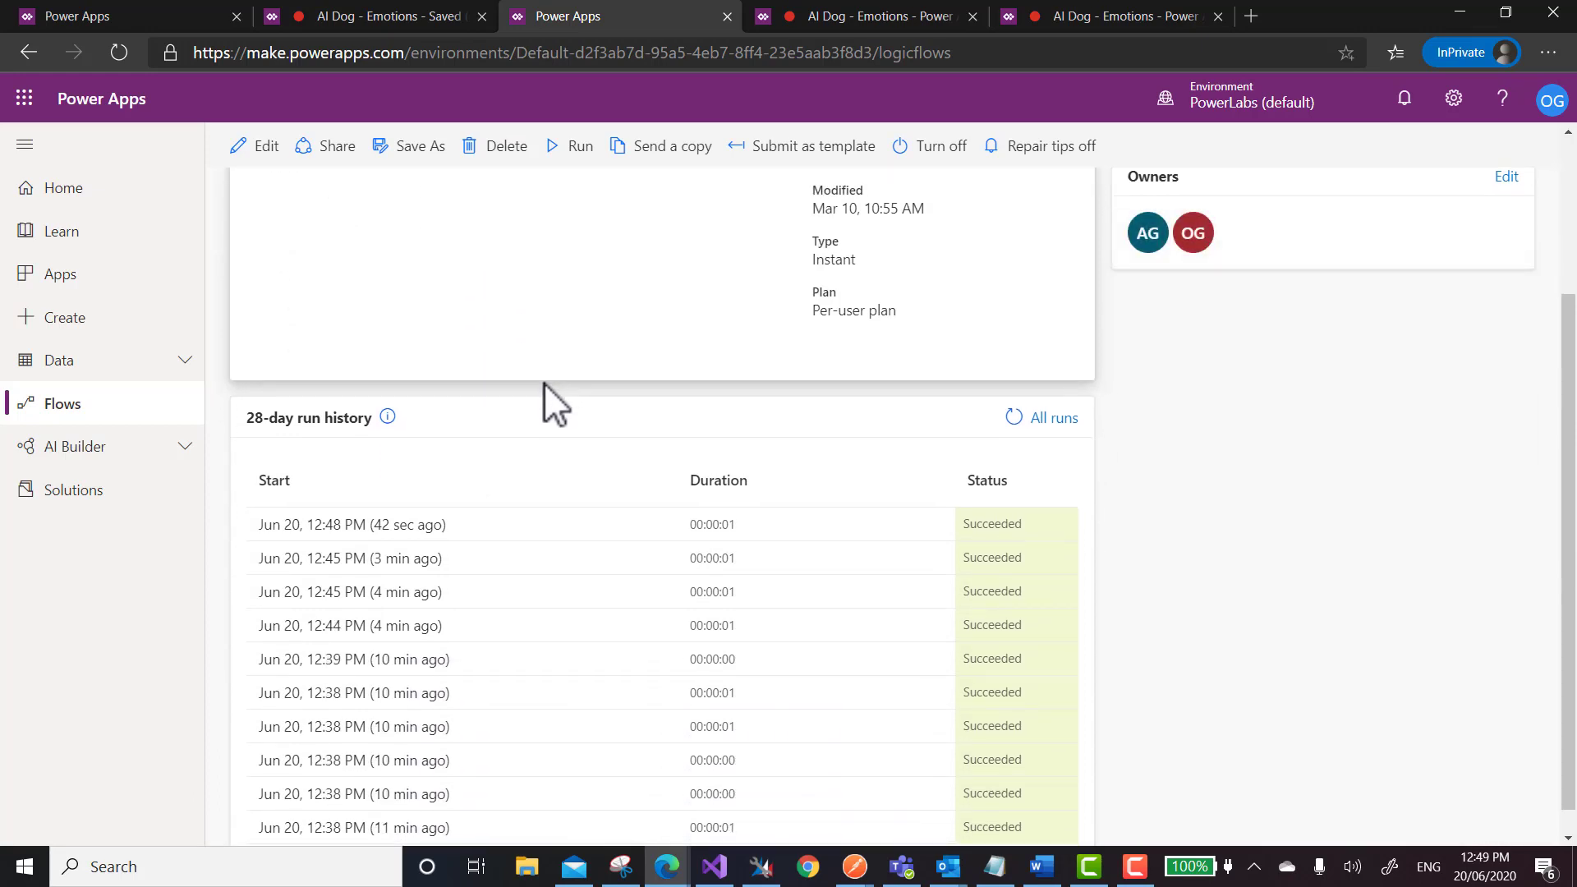
{"action": "scroll", "coordinate": [543, 382], "scroll_direction": "up", "scroll_amount": 2}
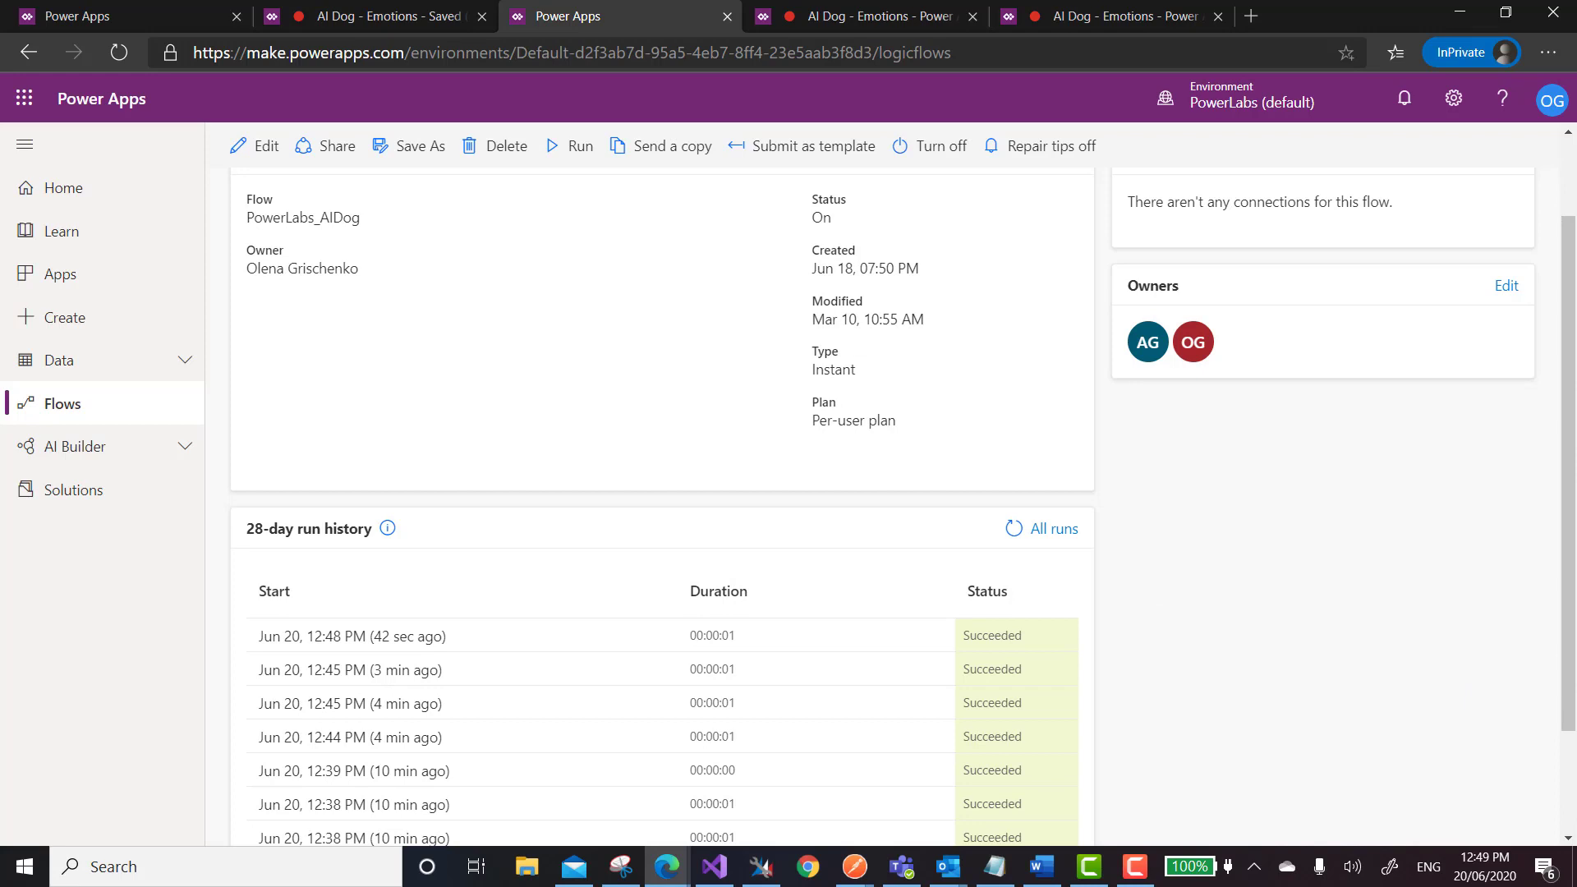
Open the PowerLabs_AIDog flow for editing and examine its PowerApps trigger, RESULT variable initialization and Compose file content input
{"action": "left_click", "coordinate": [261, 156]}
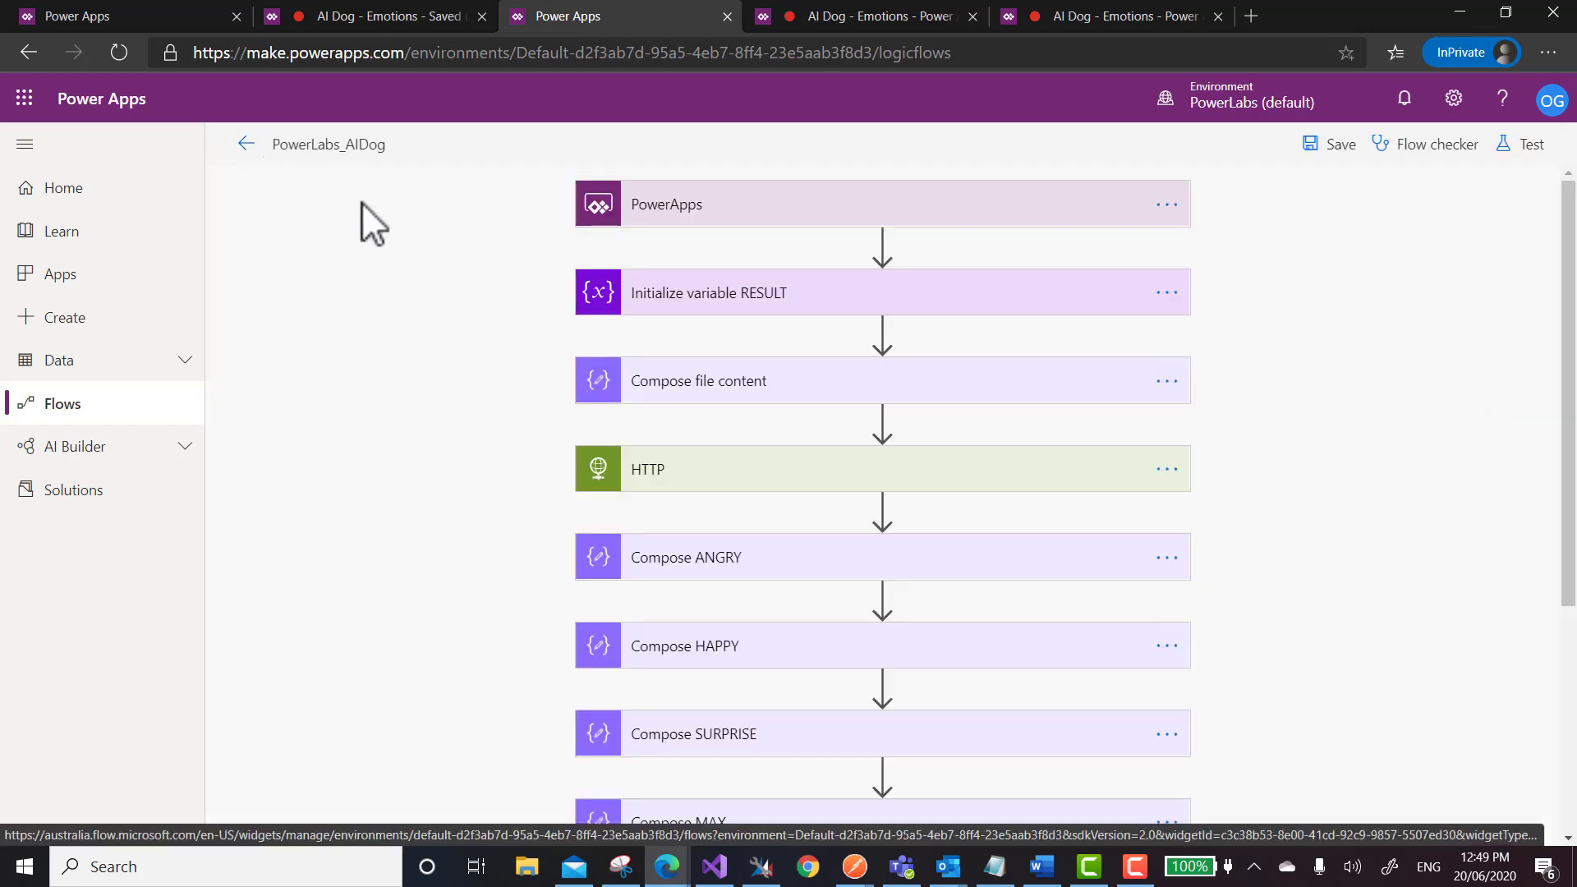
{"action": "left_click", "coordinate": [743, 212]}
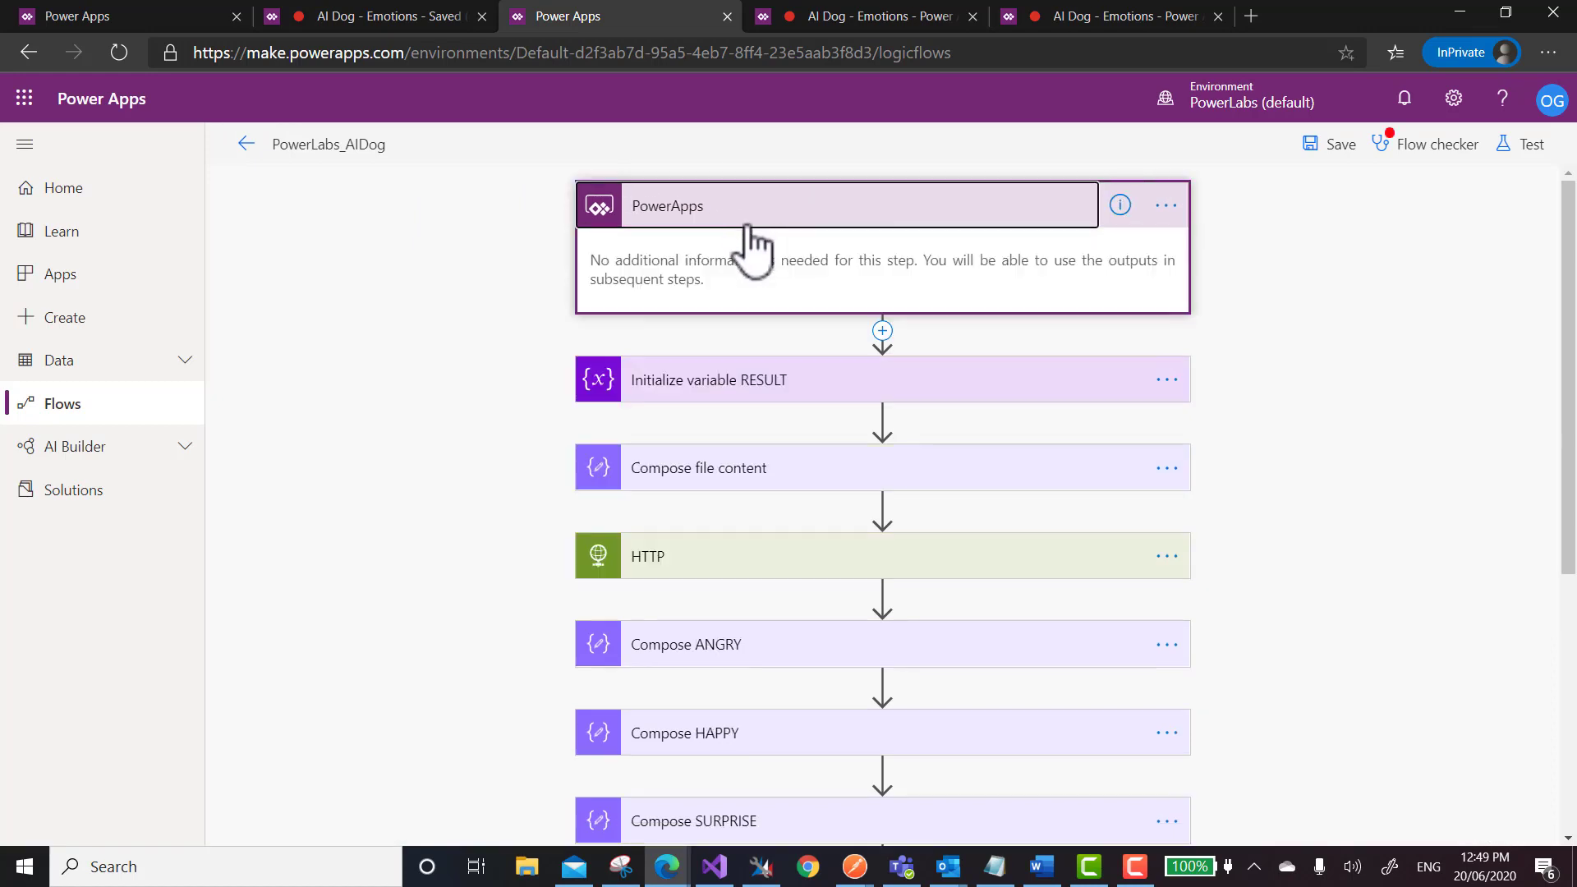
{"action": "left_click", "coordinate": [748, 215]}
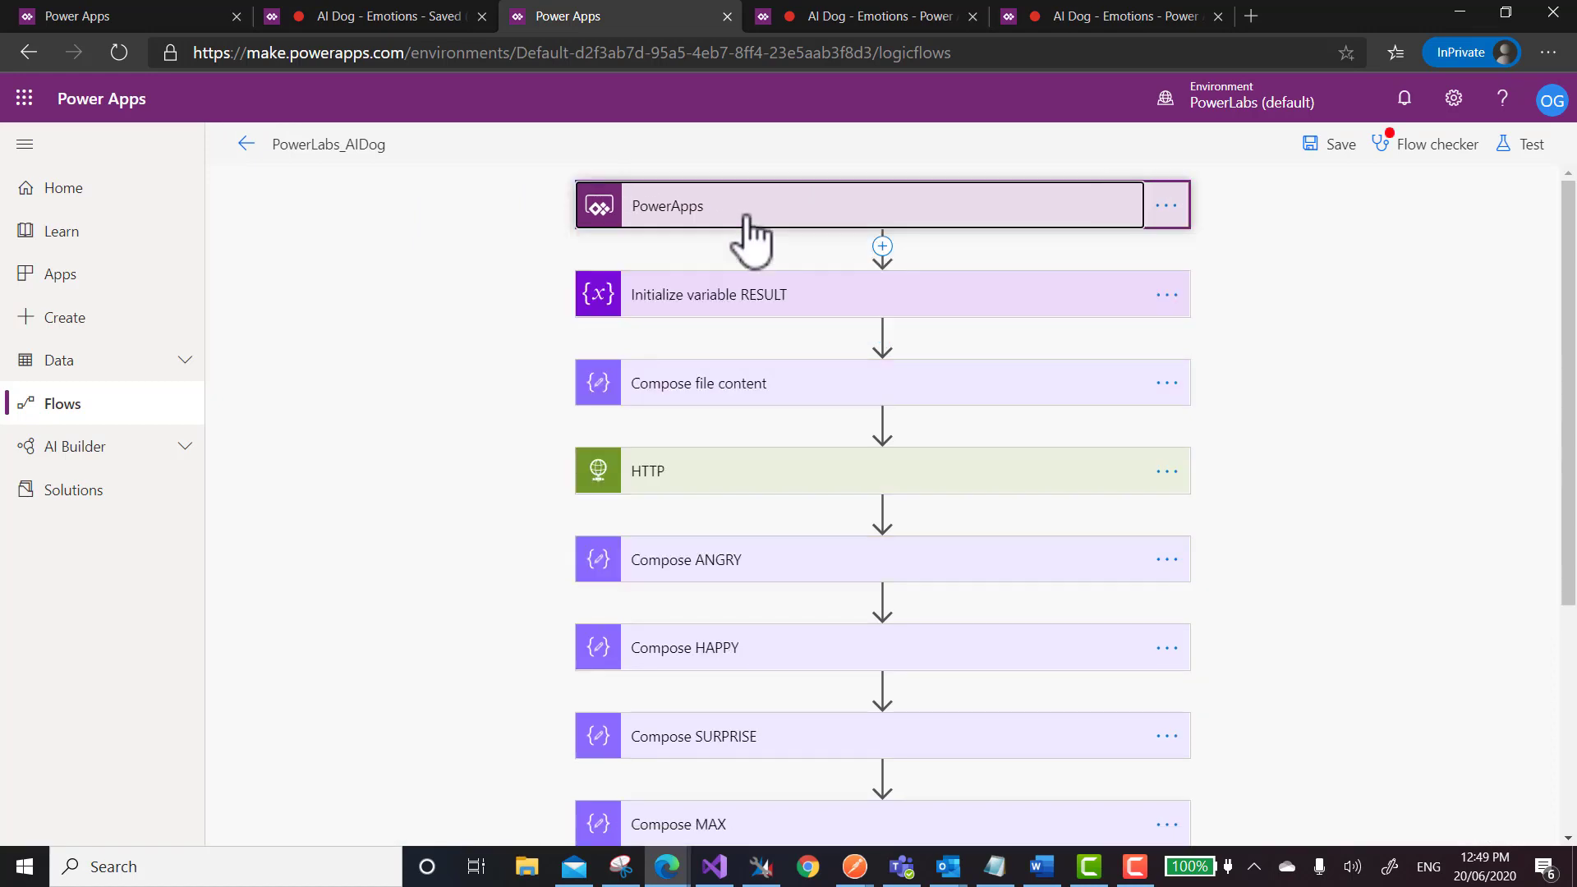
{"action": "left_click", "coordinate": [725, 294]}
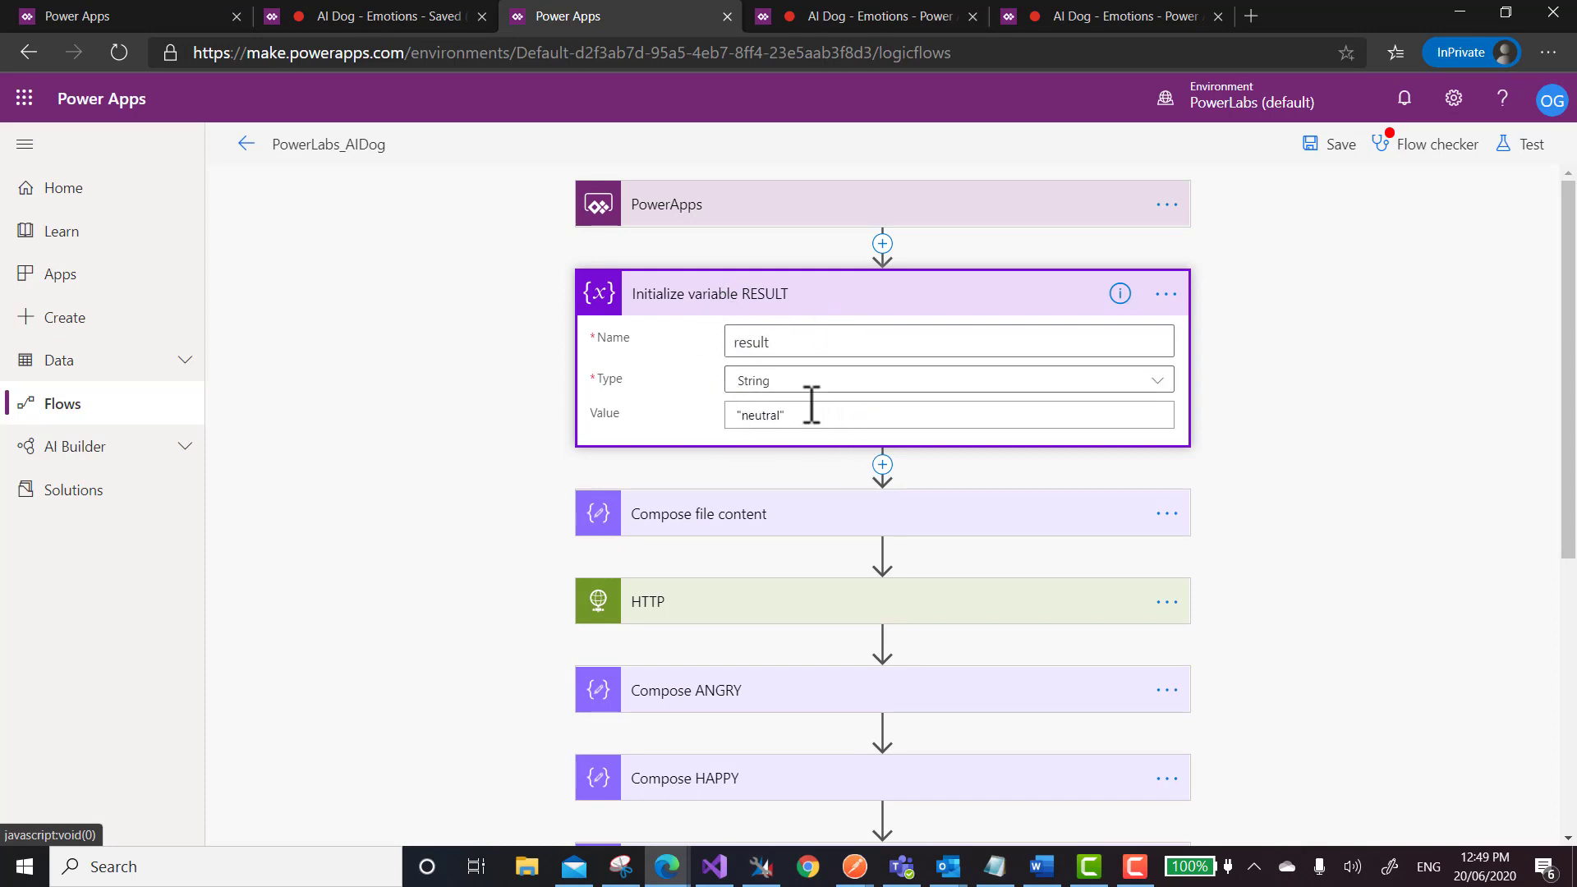
{"action": "scroll", "coordinate": [843, 474], "scroll_direction": "down", "scroll_amount": 1}
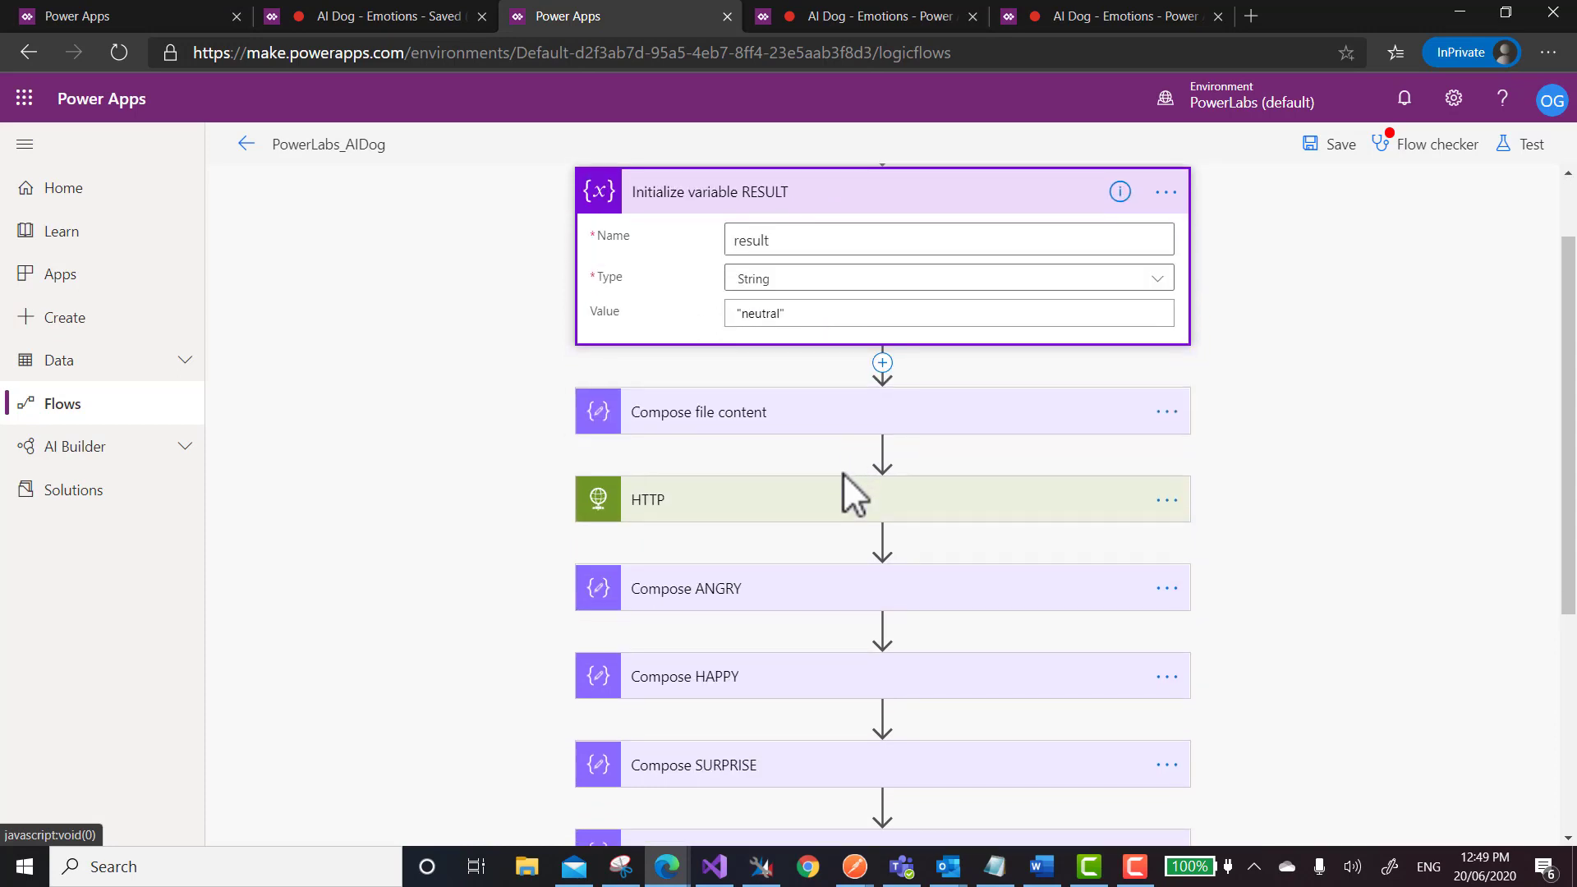
{"action": "left_click", "coordinate": [714, 437]}
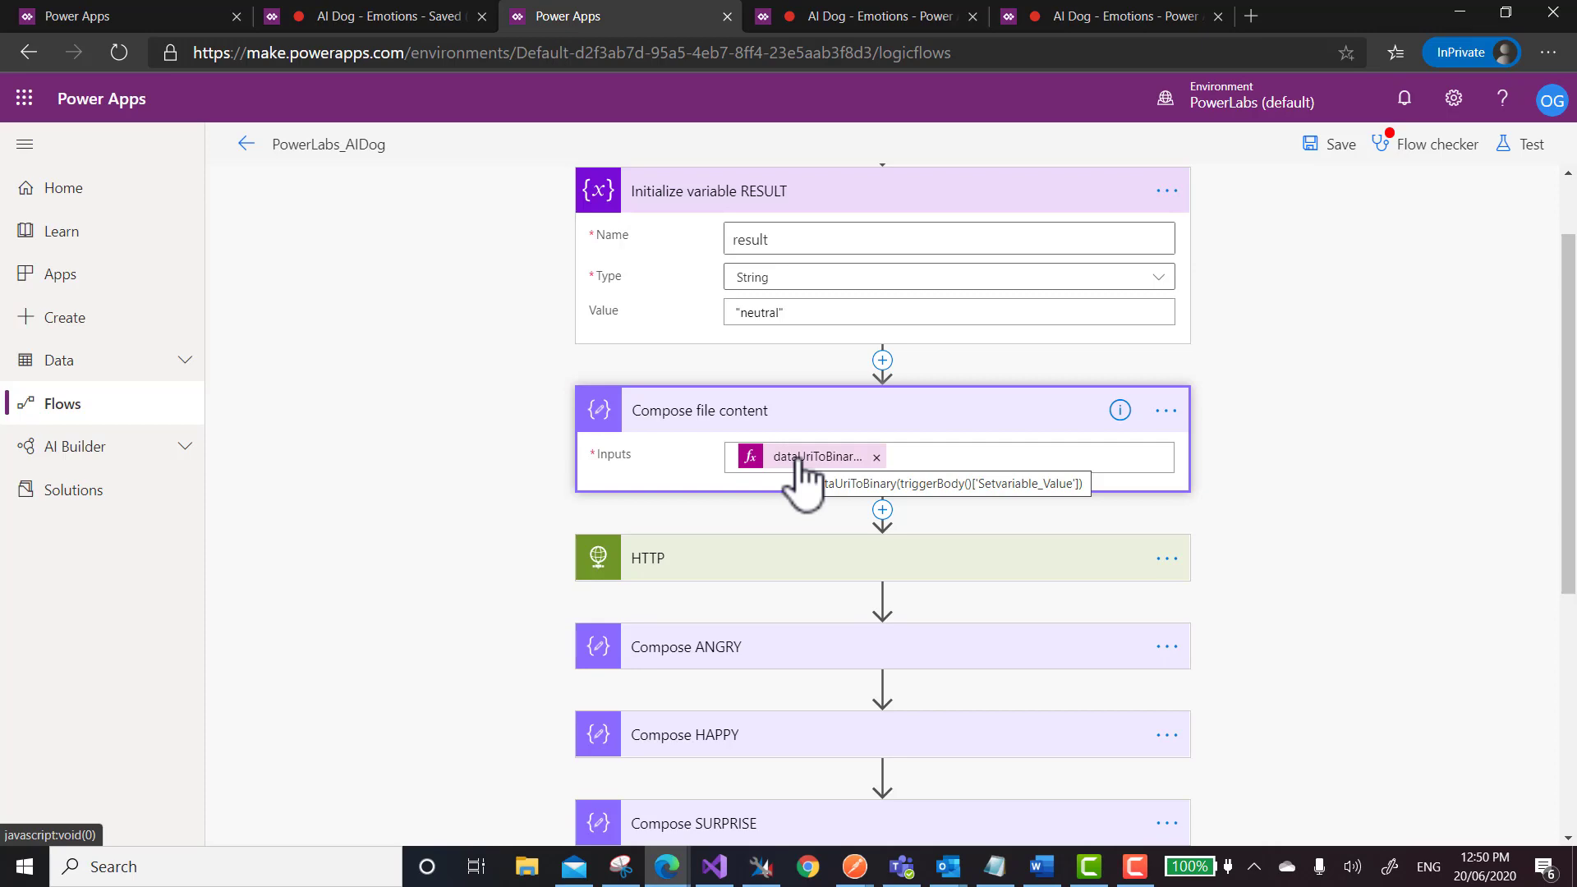
Examine the HTTP action's Face API request settings and the input expression of the Compose ANGRY action
{"action": "left_click", "coordinate": [722, 565]}
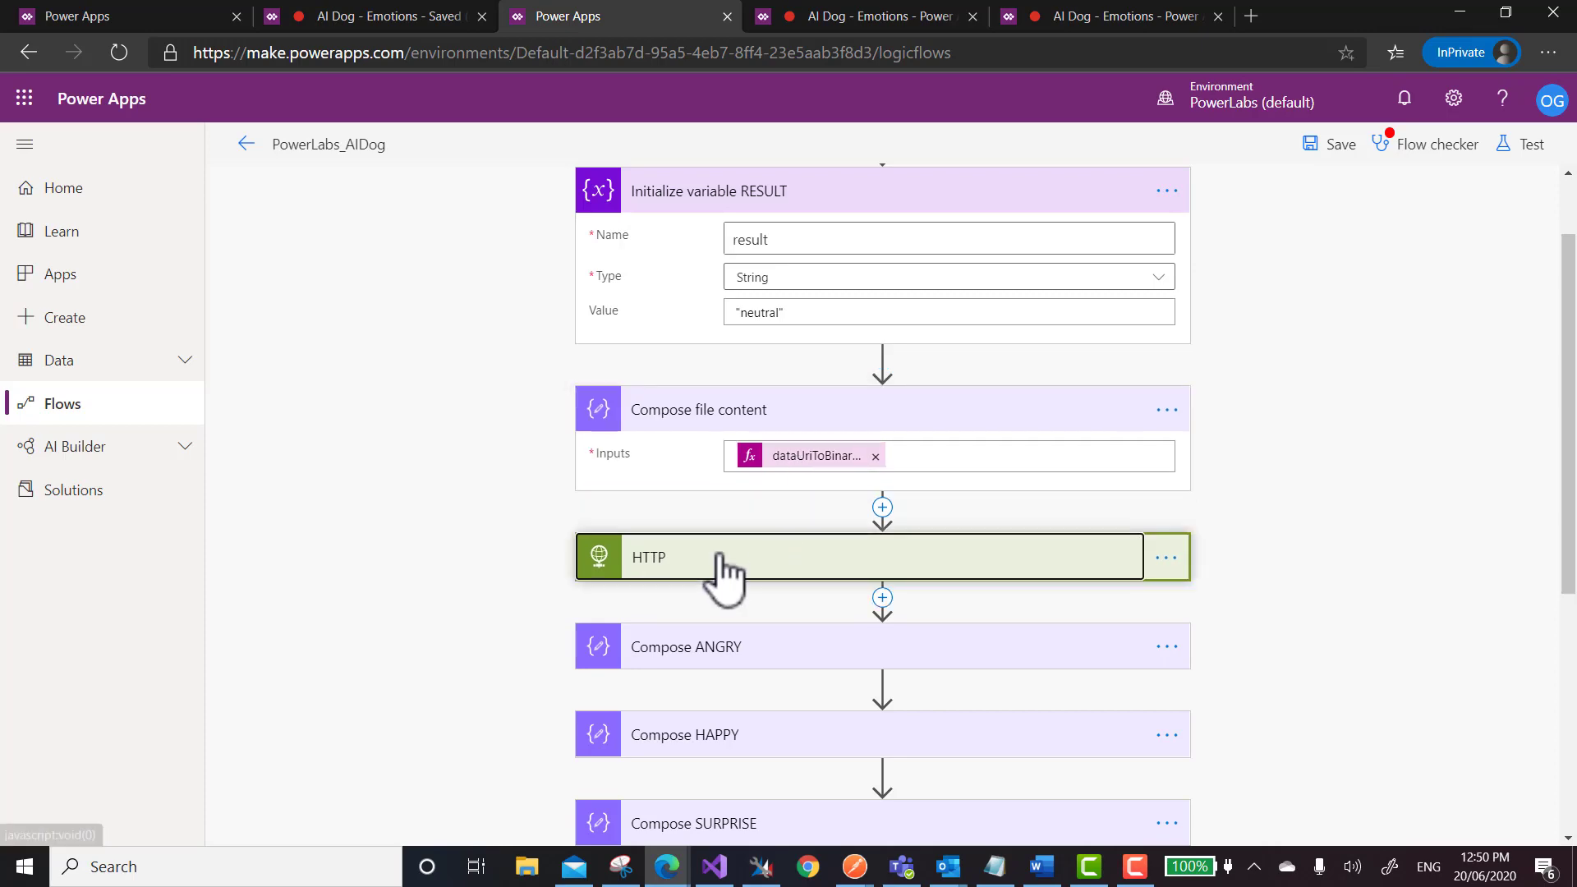
{"action": "scroll", "coordinate": [875, 496], "scroll_direction": "down", "scroll_amount": 3}
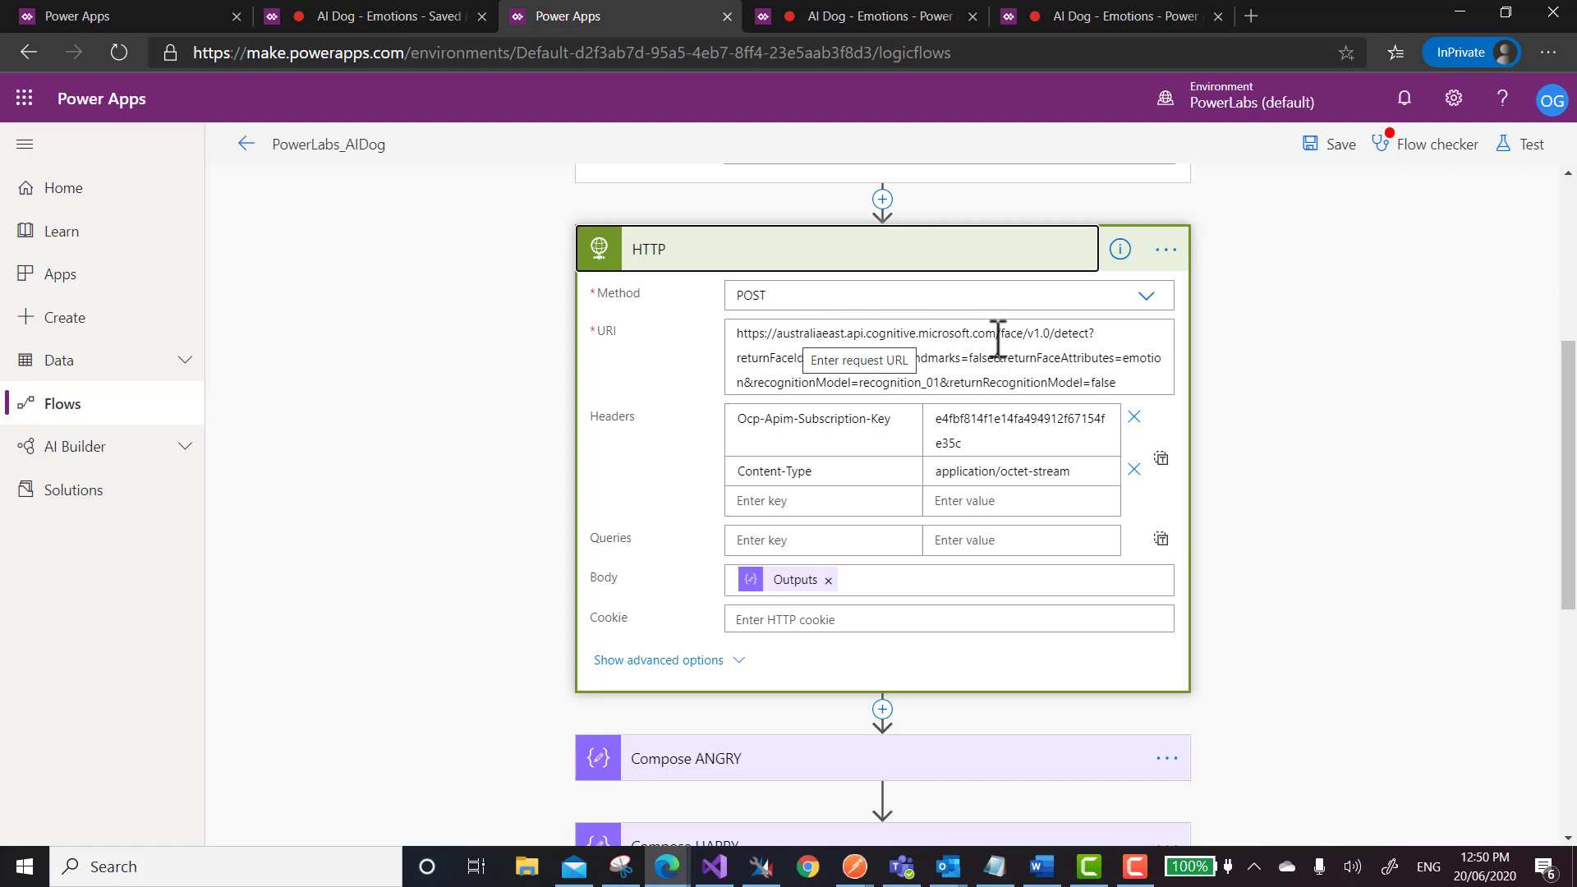
{"action": "left_click", "coordinate": [741, 335]}
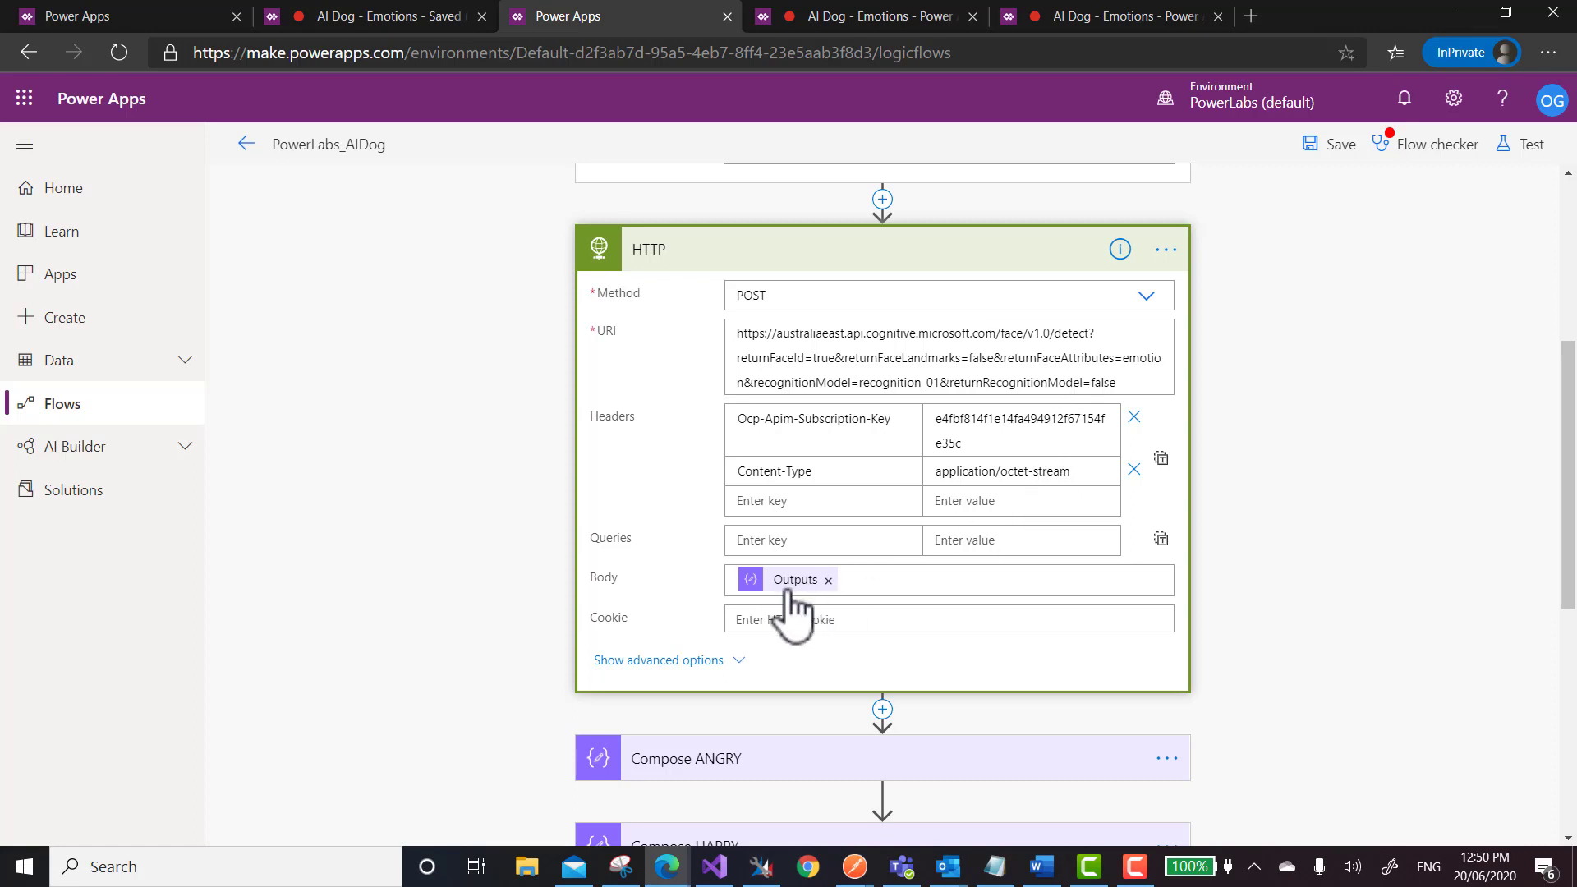
{"action": "scroll", "coordinate": [721, 718], "scroll_direction": "down", "scroll_amount": 3}
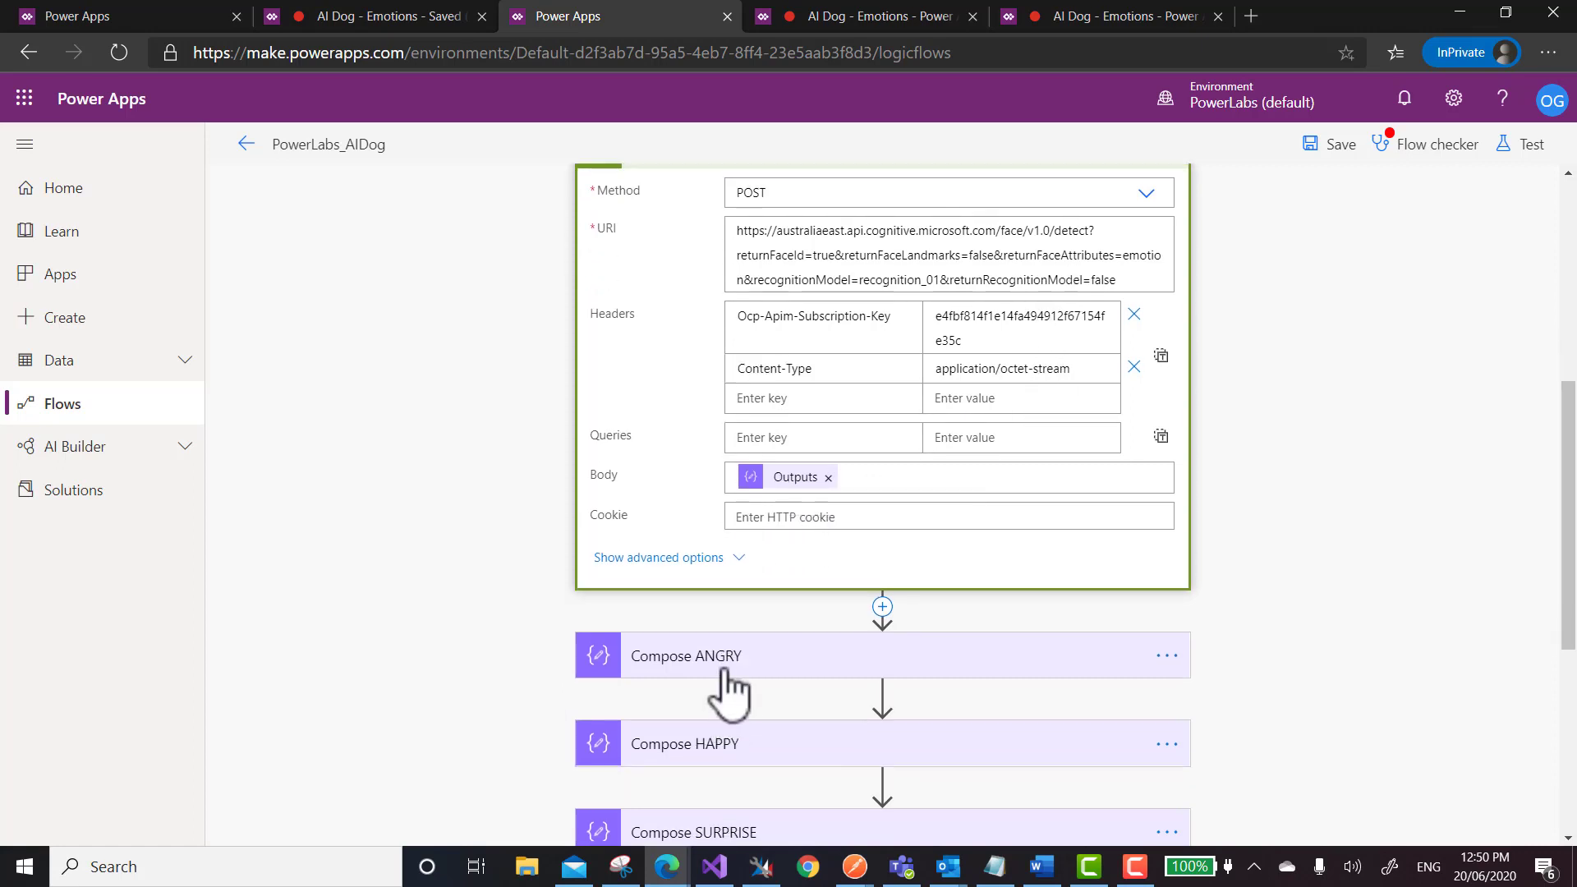
{"action": "scroll", "coordinate": [854, 599], "scroll_direction": "down", "scroll_amount": 3}
{"action": "scroll", "coordinate": [845, 583], "scroll_direction": "up", "scroll_amount": 3}
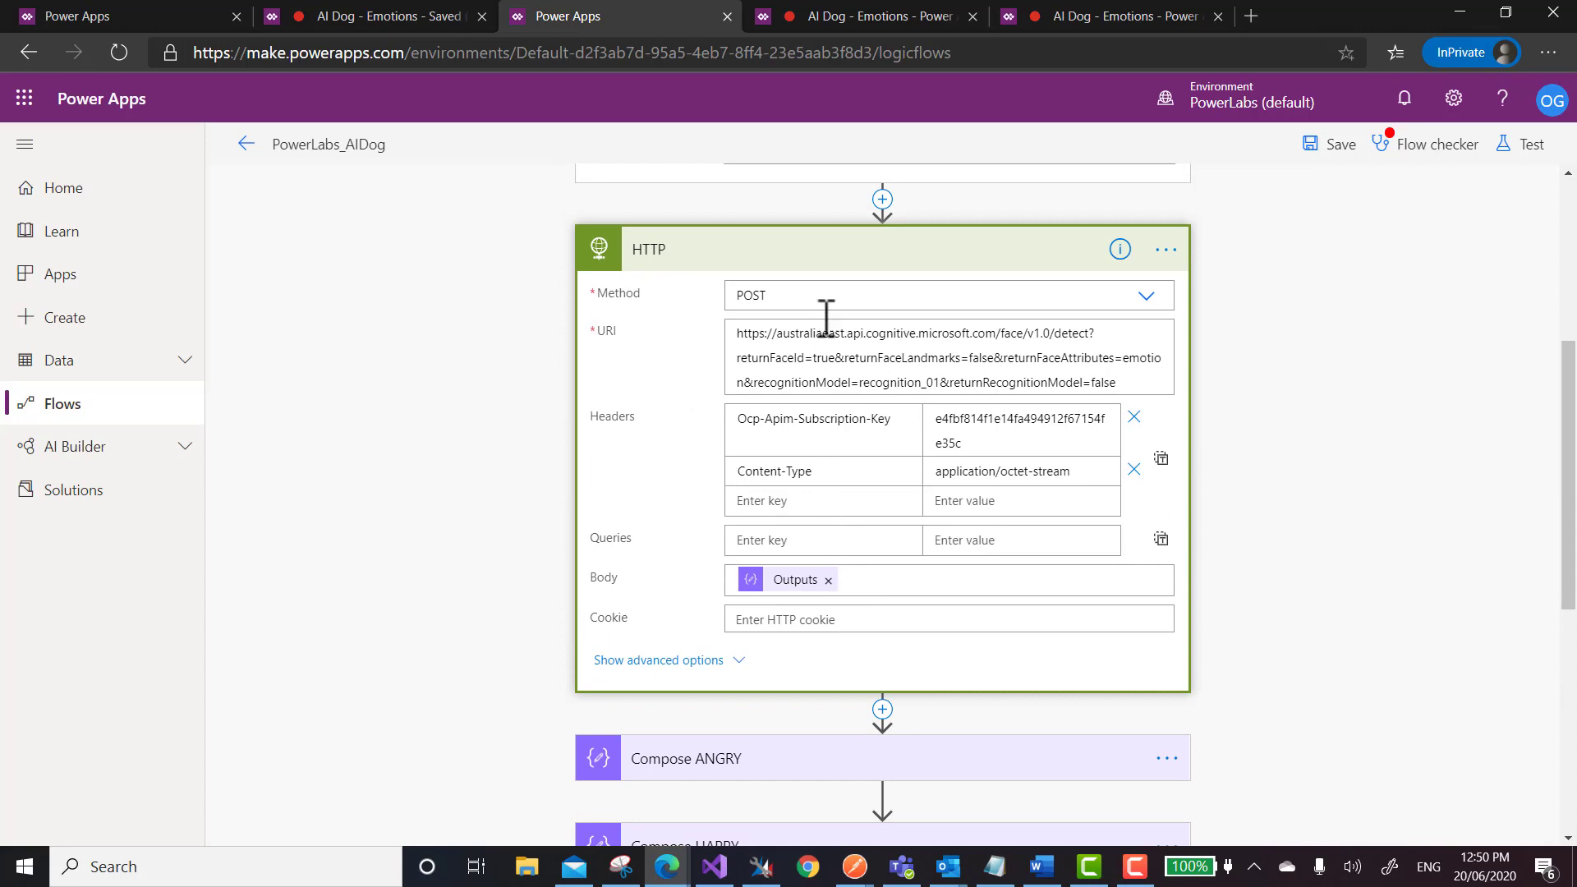
{"action": "left_click", "coordinate": [827, 256]}
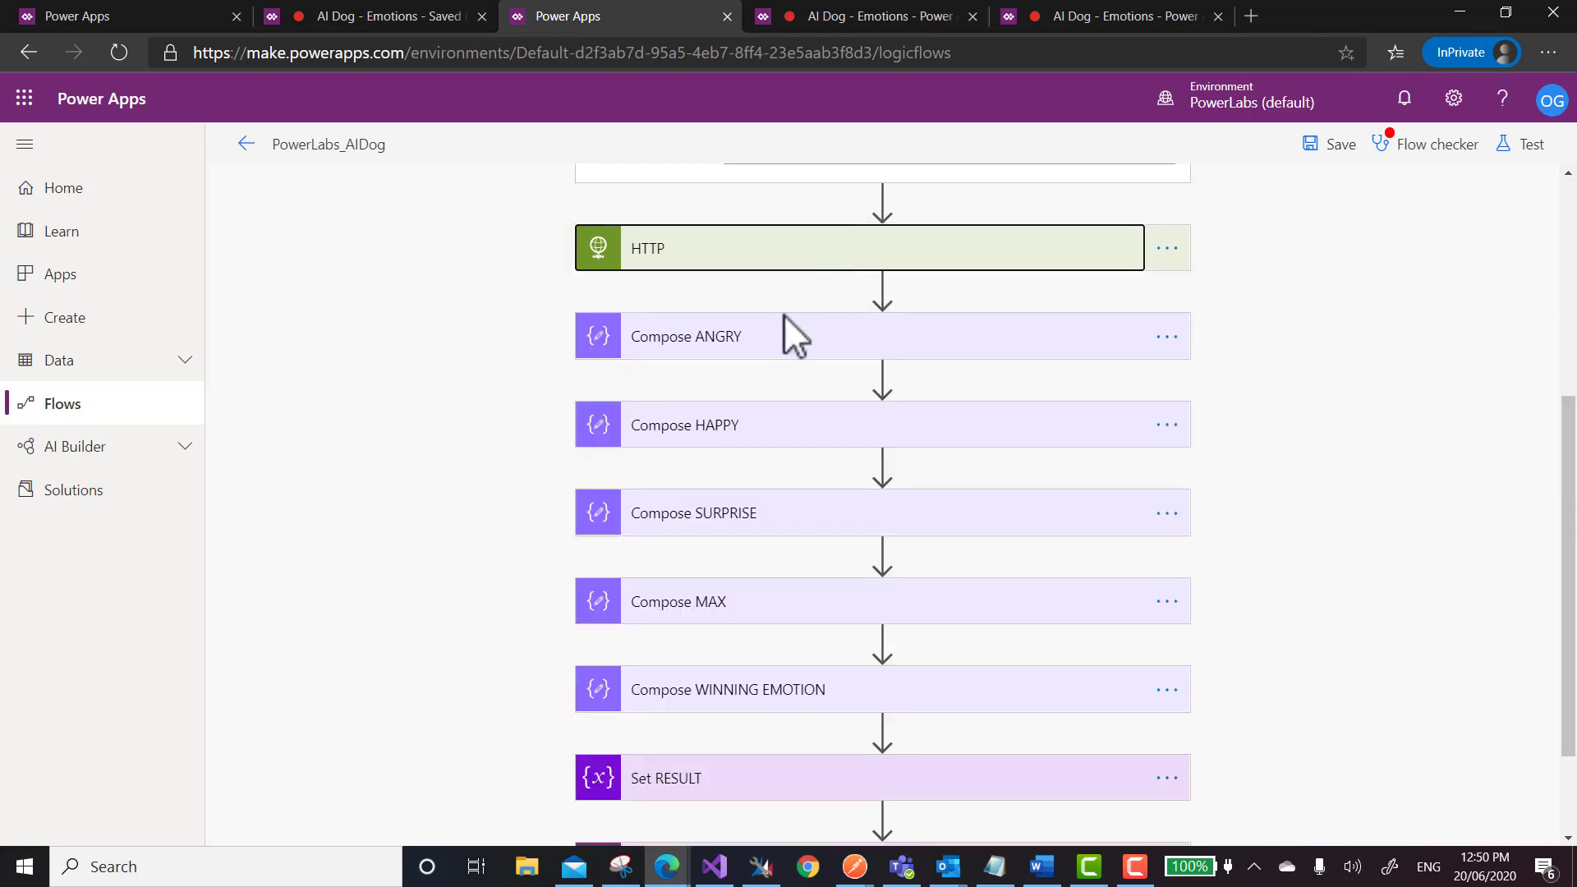
{"action": "left_click", "coordinate": [749, 349]}
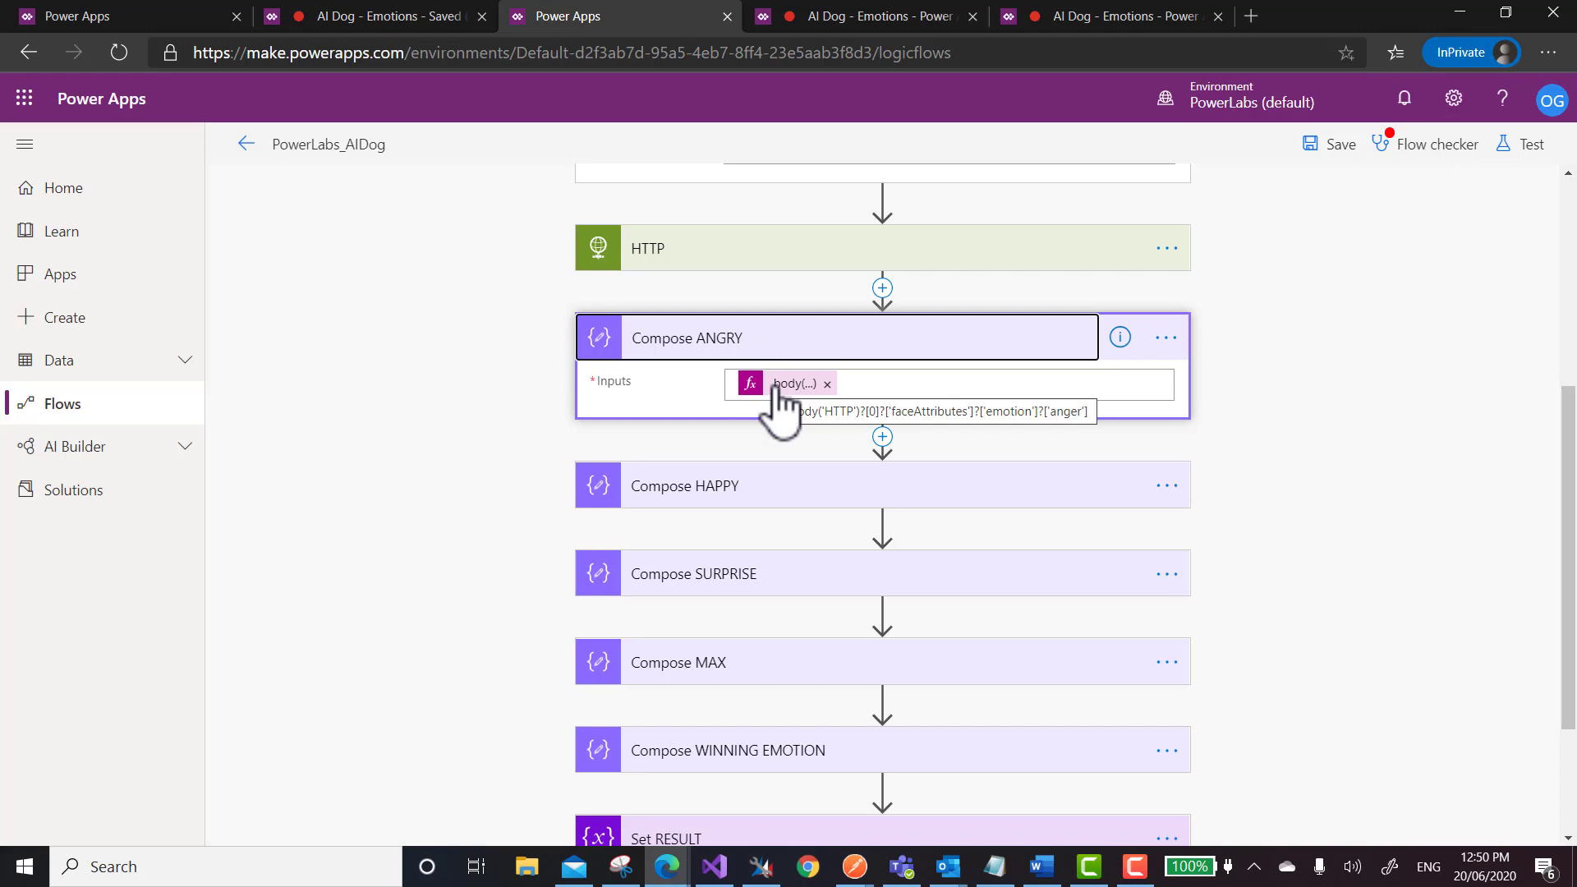
Leave the flow editor and open the most recent PowerLabs_AIDog run from its run history
{"action": "left_click", "coordinate": [249, 145]}
{"action": "left_click", "coordinate": [885, 218]}
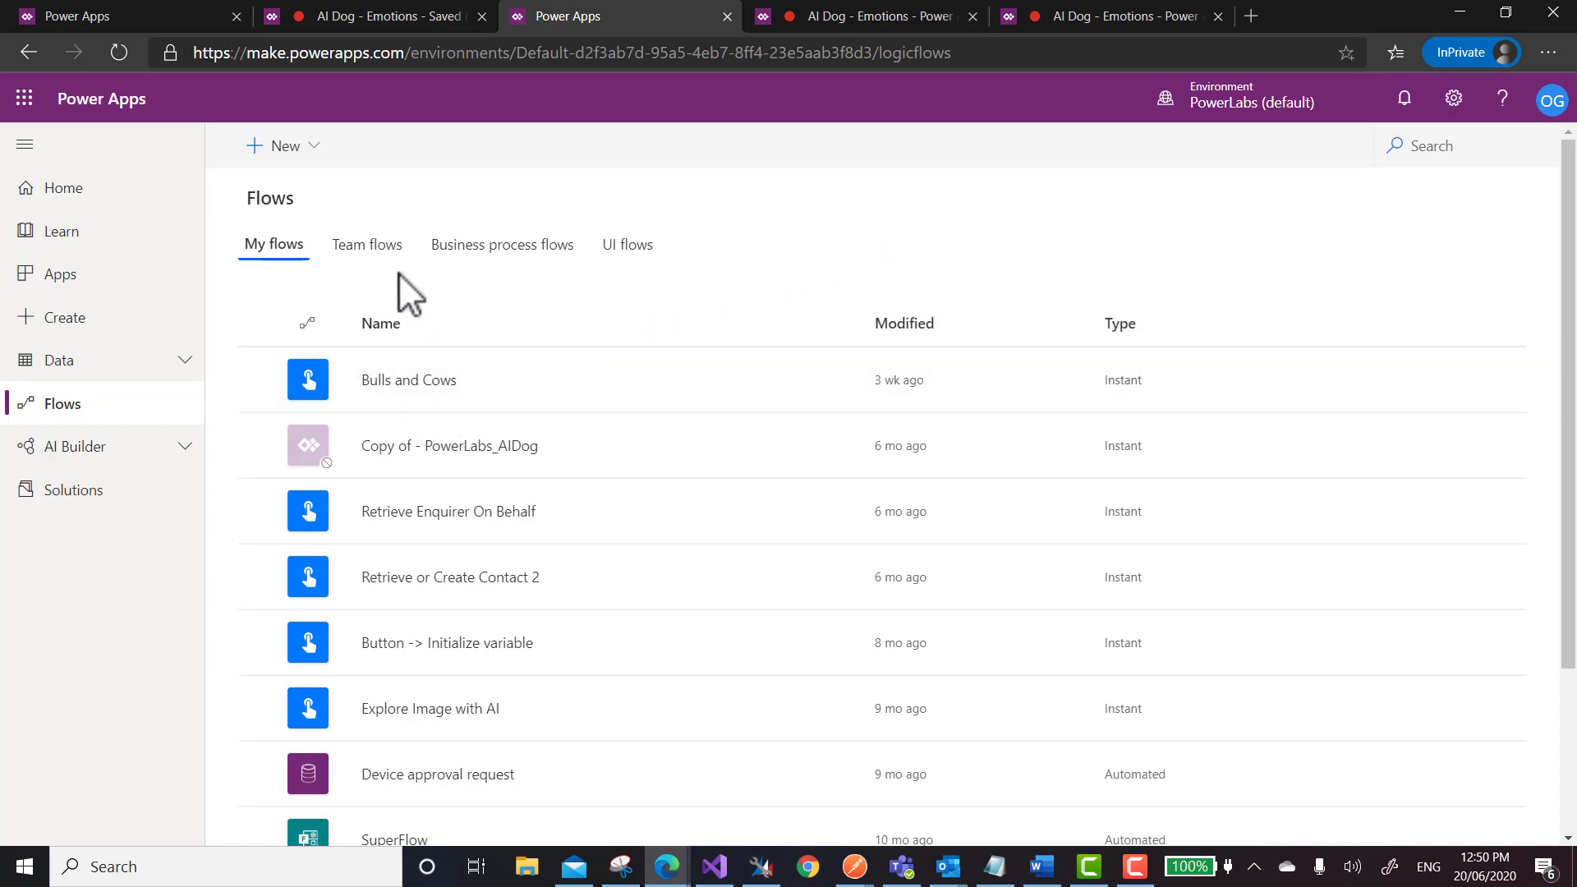
{"action": "left_click", "coordinate": [377, 261]}
{"action": "left_click", "coordinate": [385, 381]}
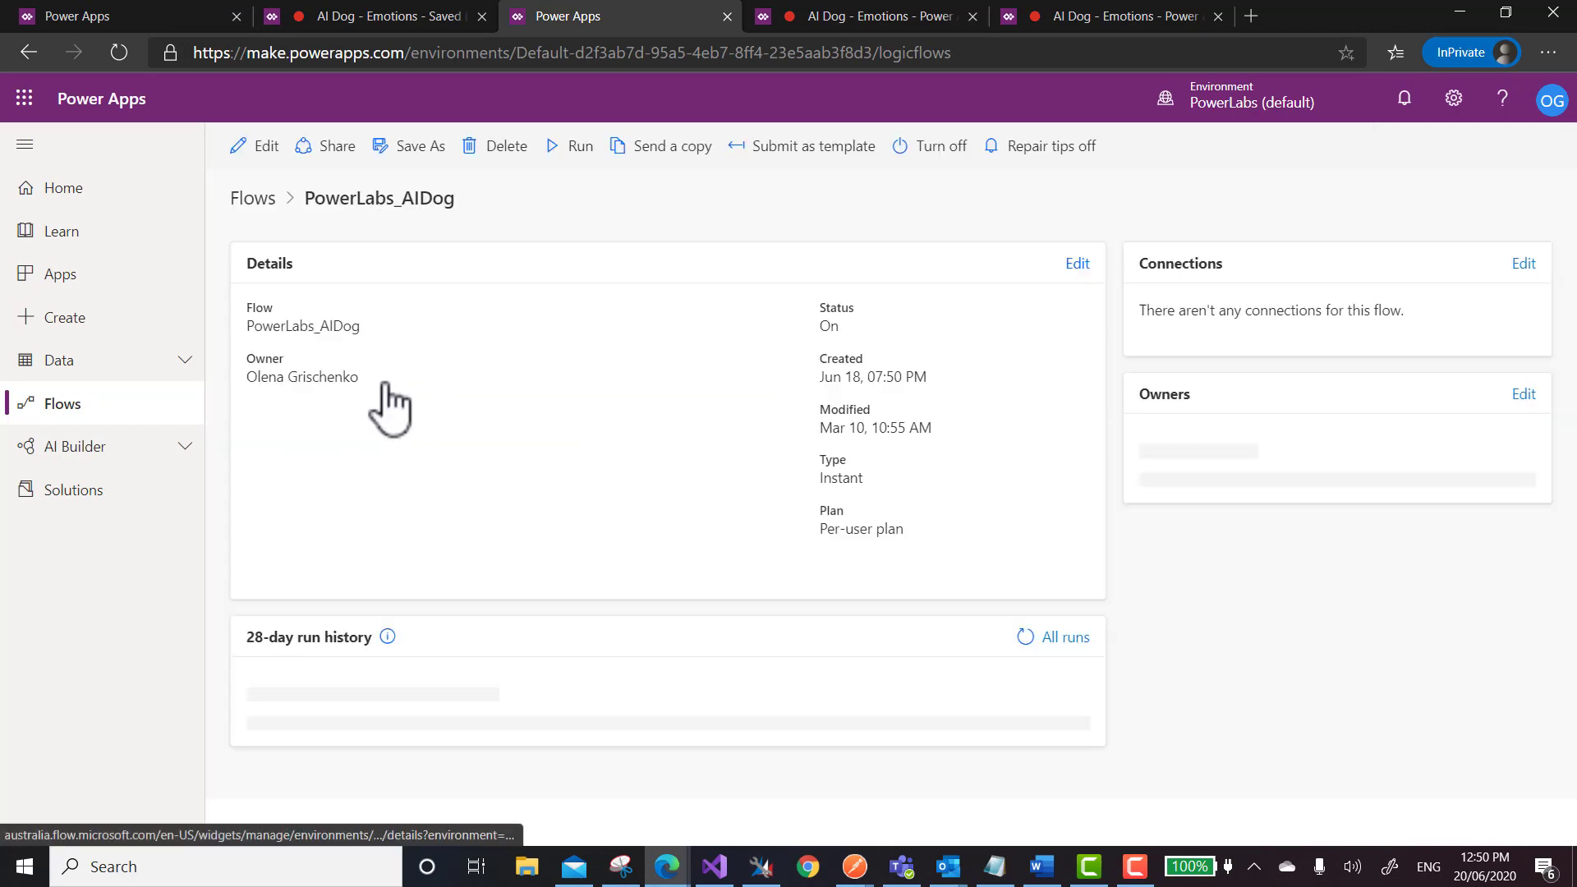
{"action": "scroll", "coordinate": [484, 419], "scroll_direction": "down", "scroll_amount": 2}
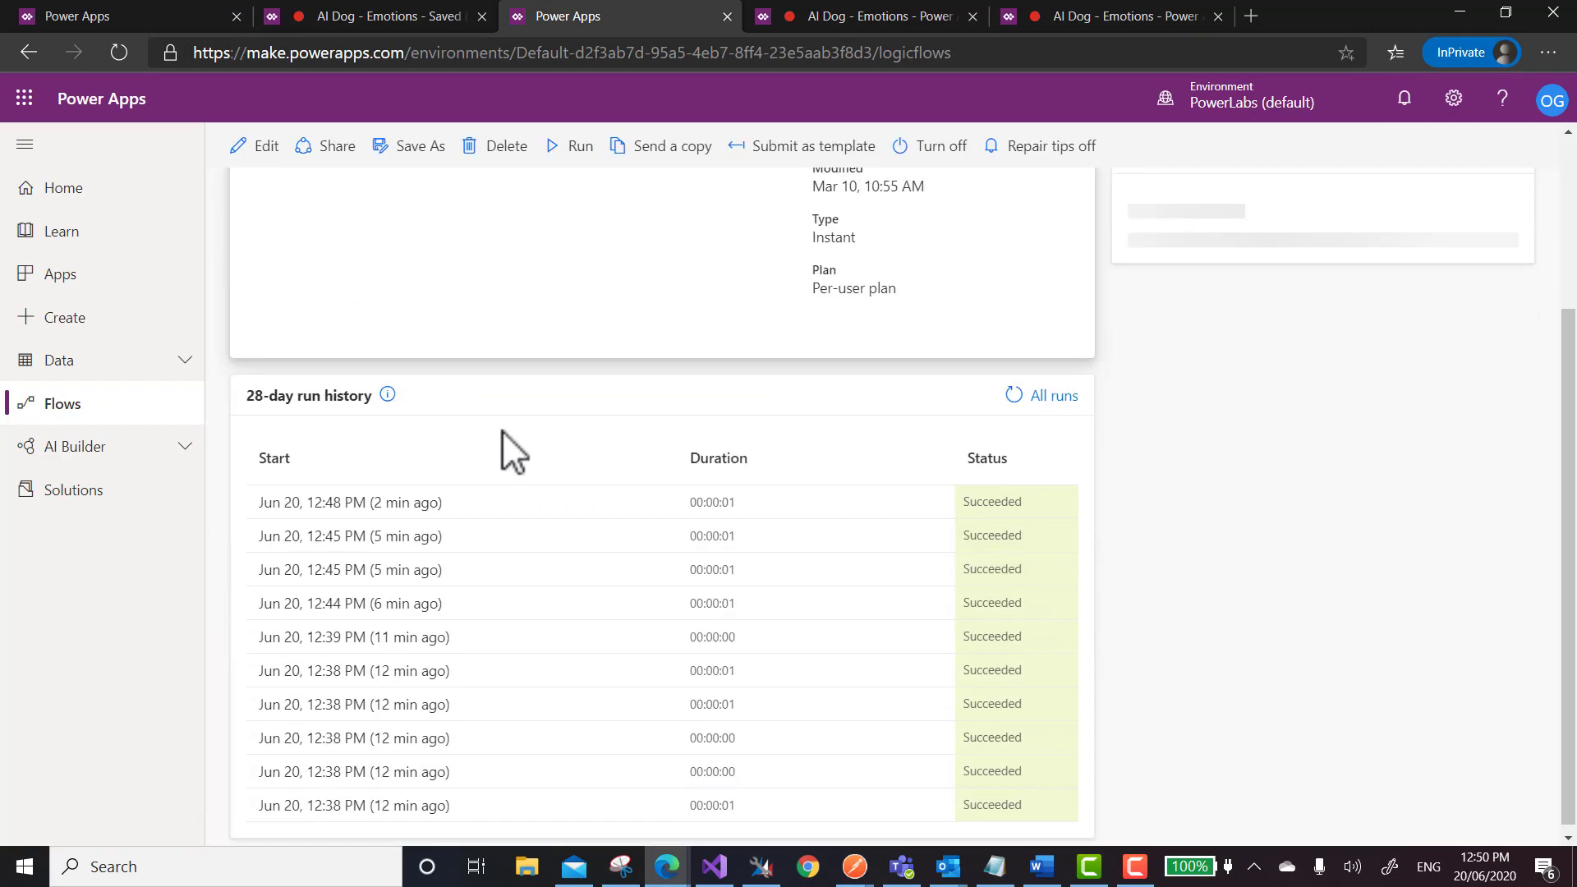
{"action": "left_click", "coordinate": [362, 503]}
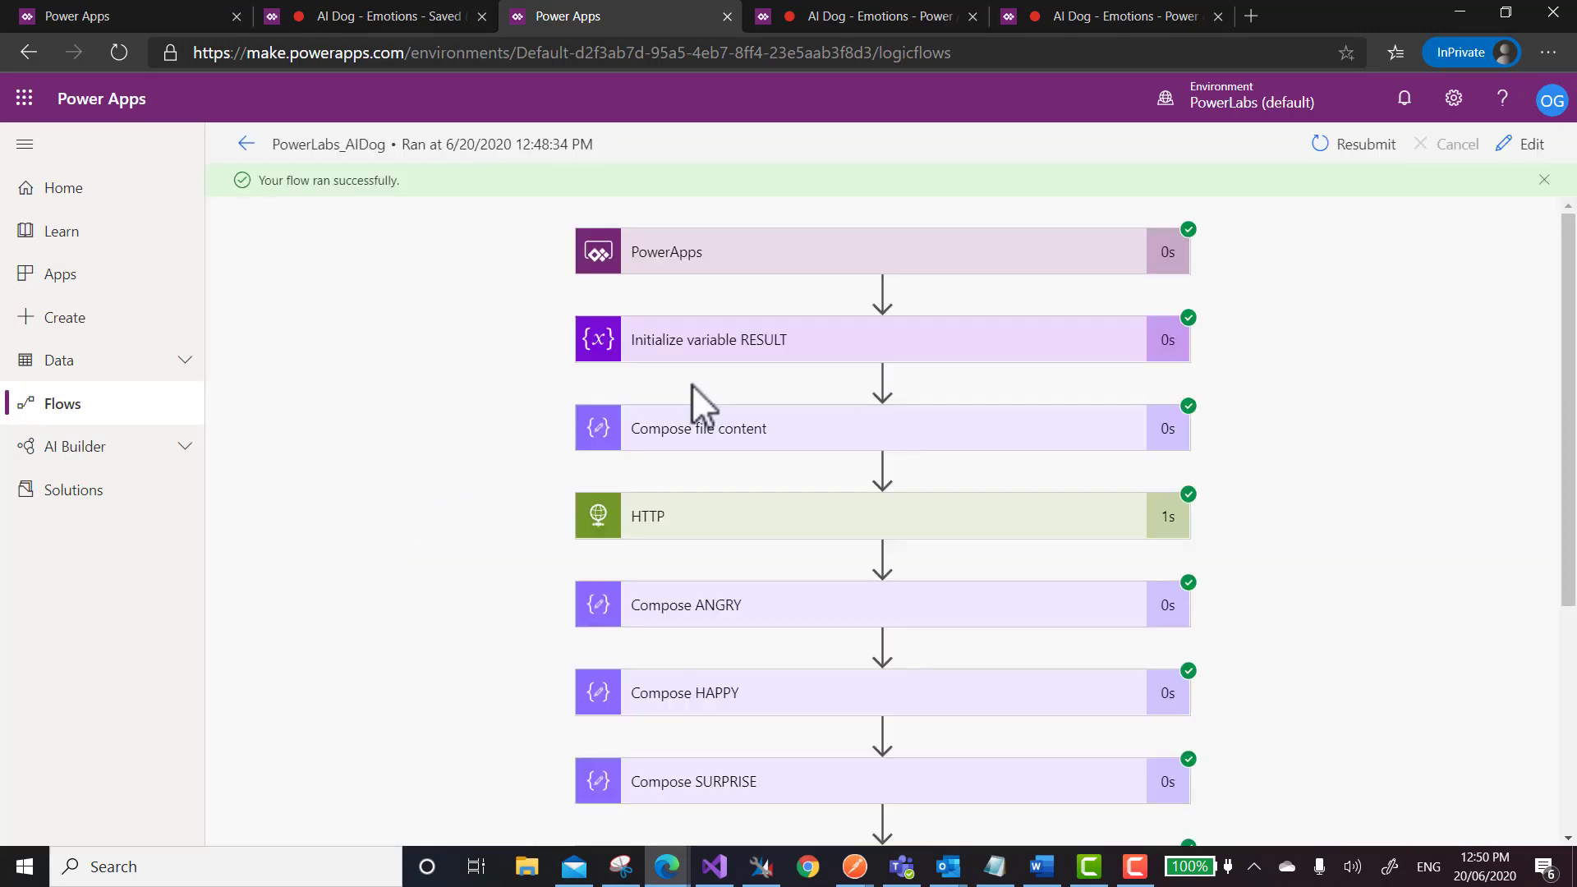
Examine the HTTP action's output headers and body in this run, highlighting the fear score among the emotion attributes
{"action": "left_click", "coordinate": [682, 519]}
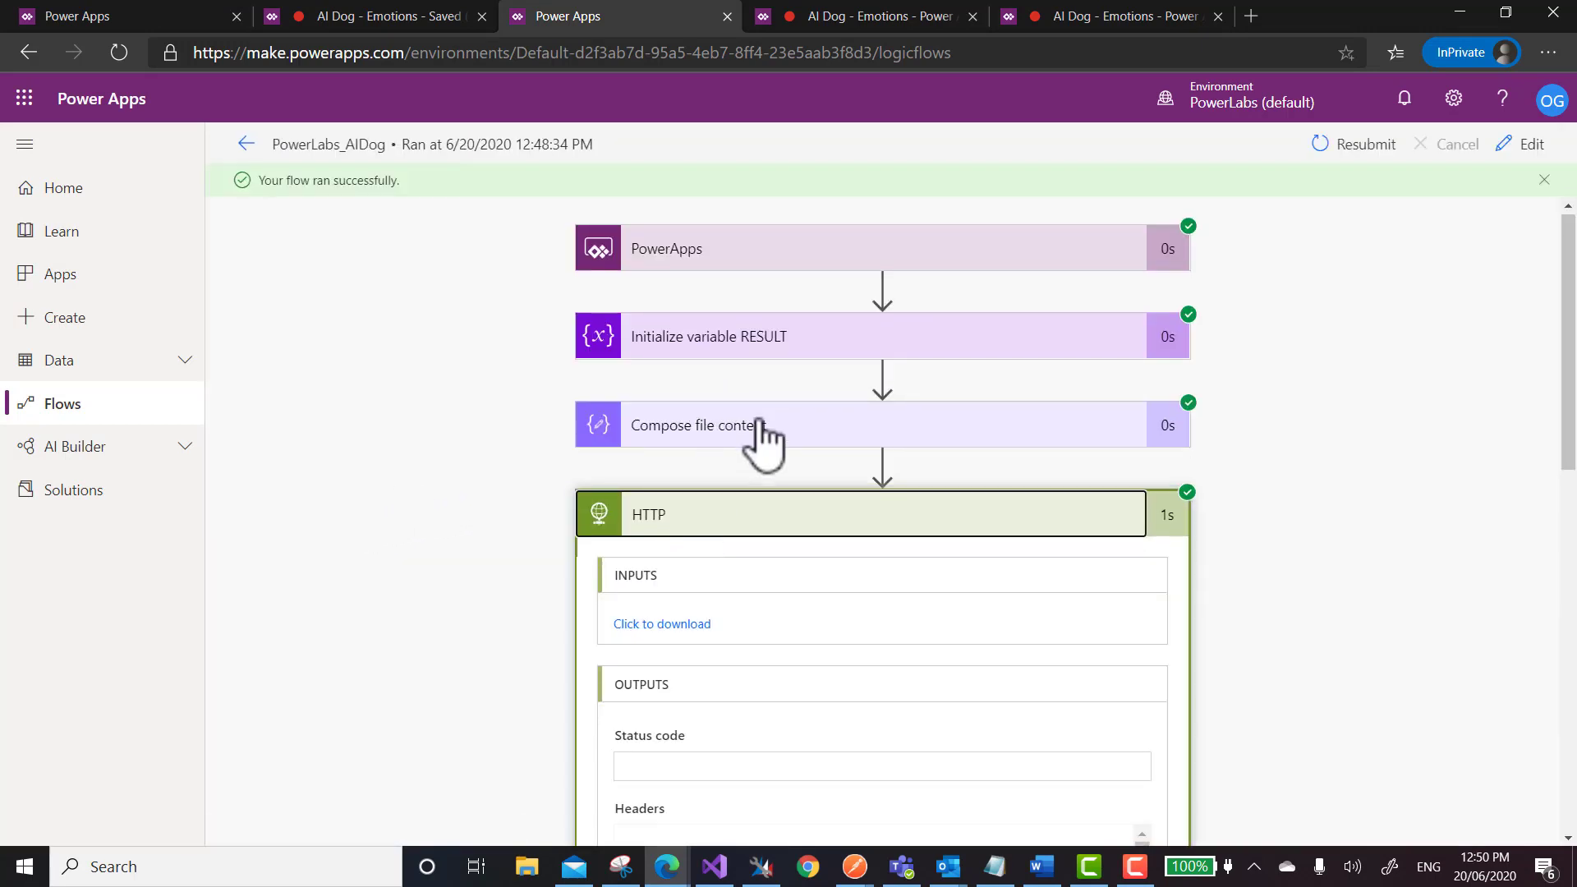
{"action": "scroll", "coordinate": [757, 421], "scroll_direction": "down", "scroll_amount": 5}
{"action": "scroll", "coordinate": [757, 421], "scroll_direction": "down", "scroll_amount": 1}
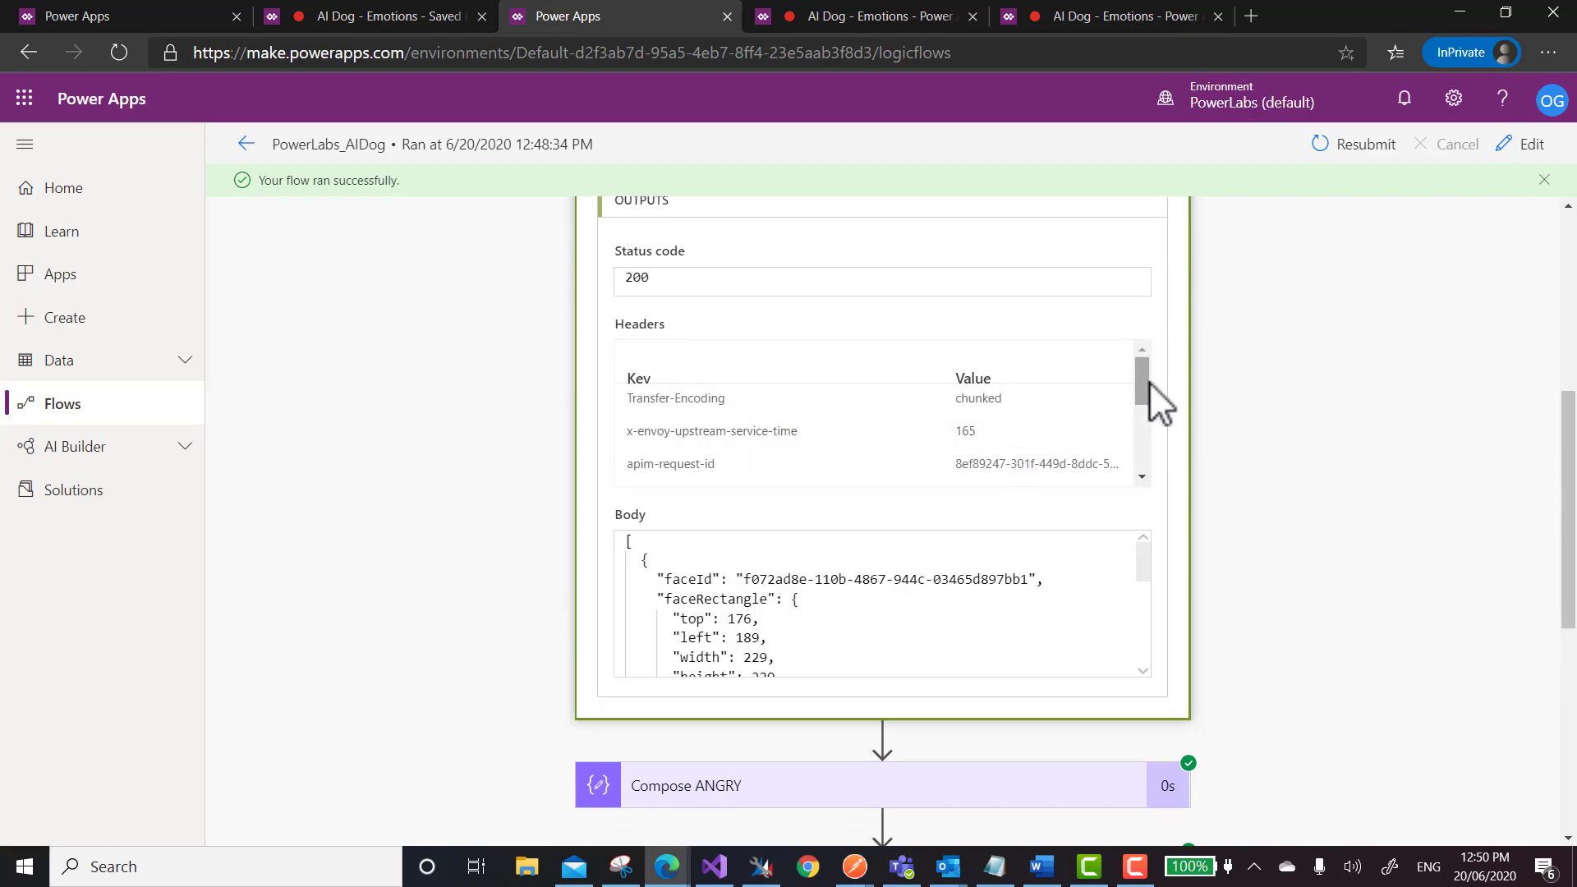
{"action": "left_click_drag", "start_coordinate": [1145, 395], "coordinate": [1145, 410]}
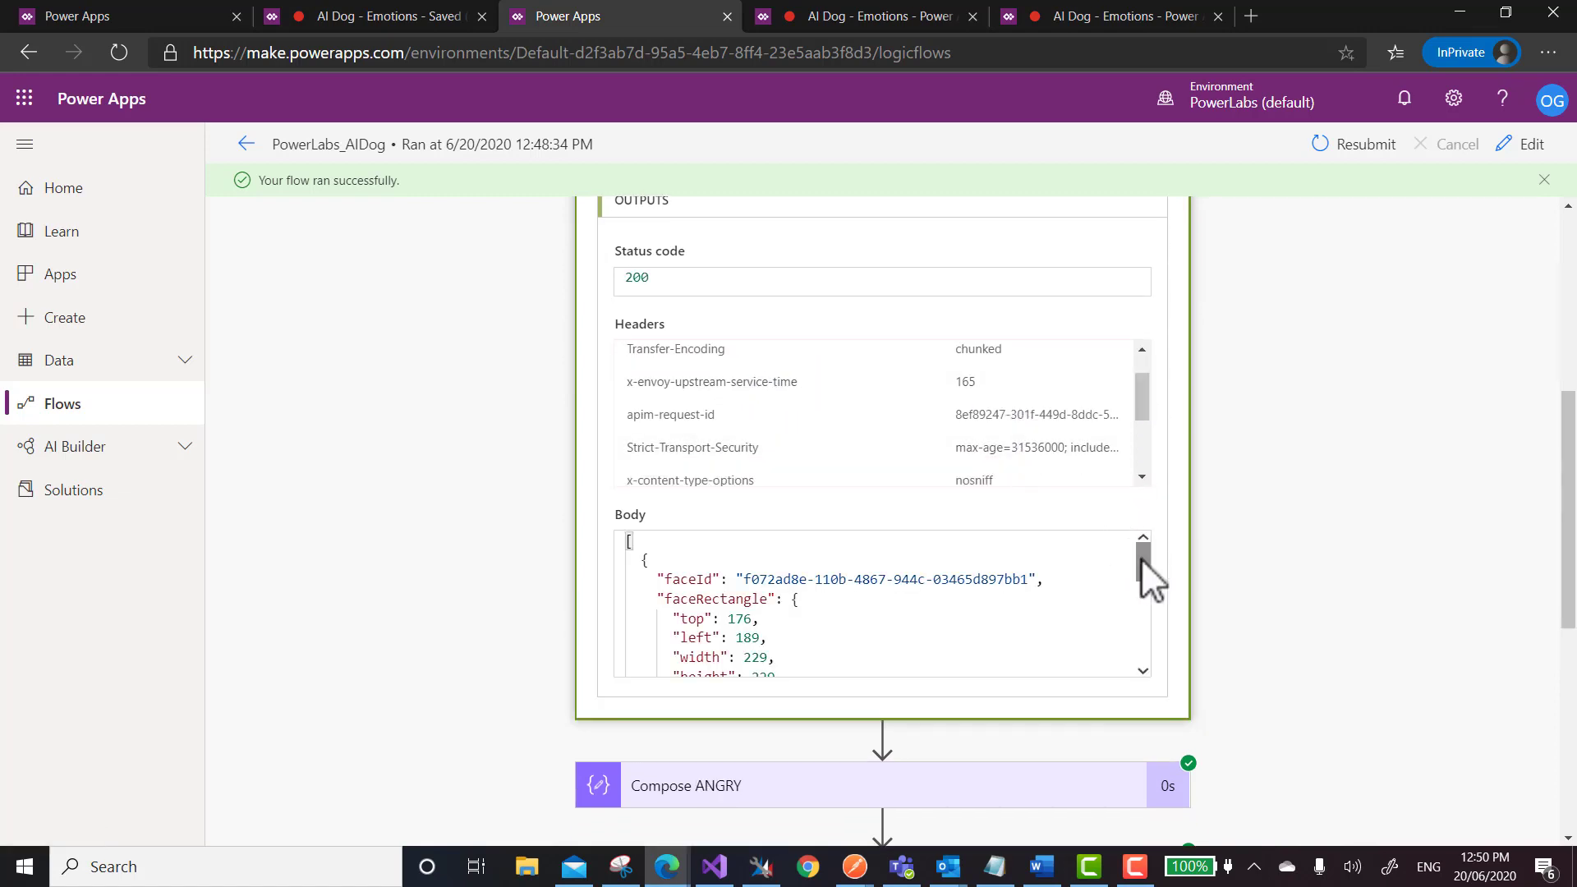
{"action": "left_click_drag", "start_coordinate": [1141, 558], "coordinate": [1141, 605]}
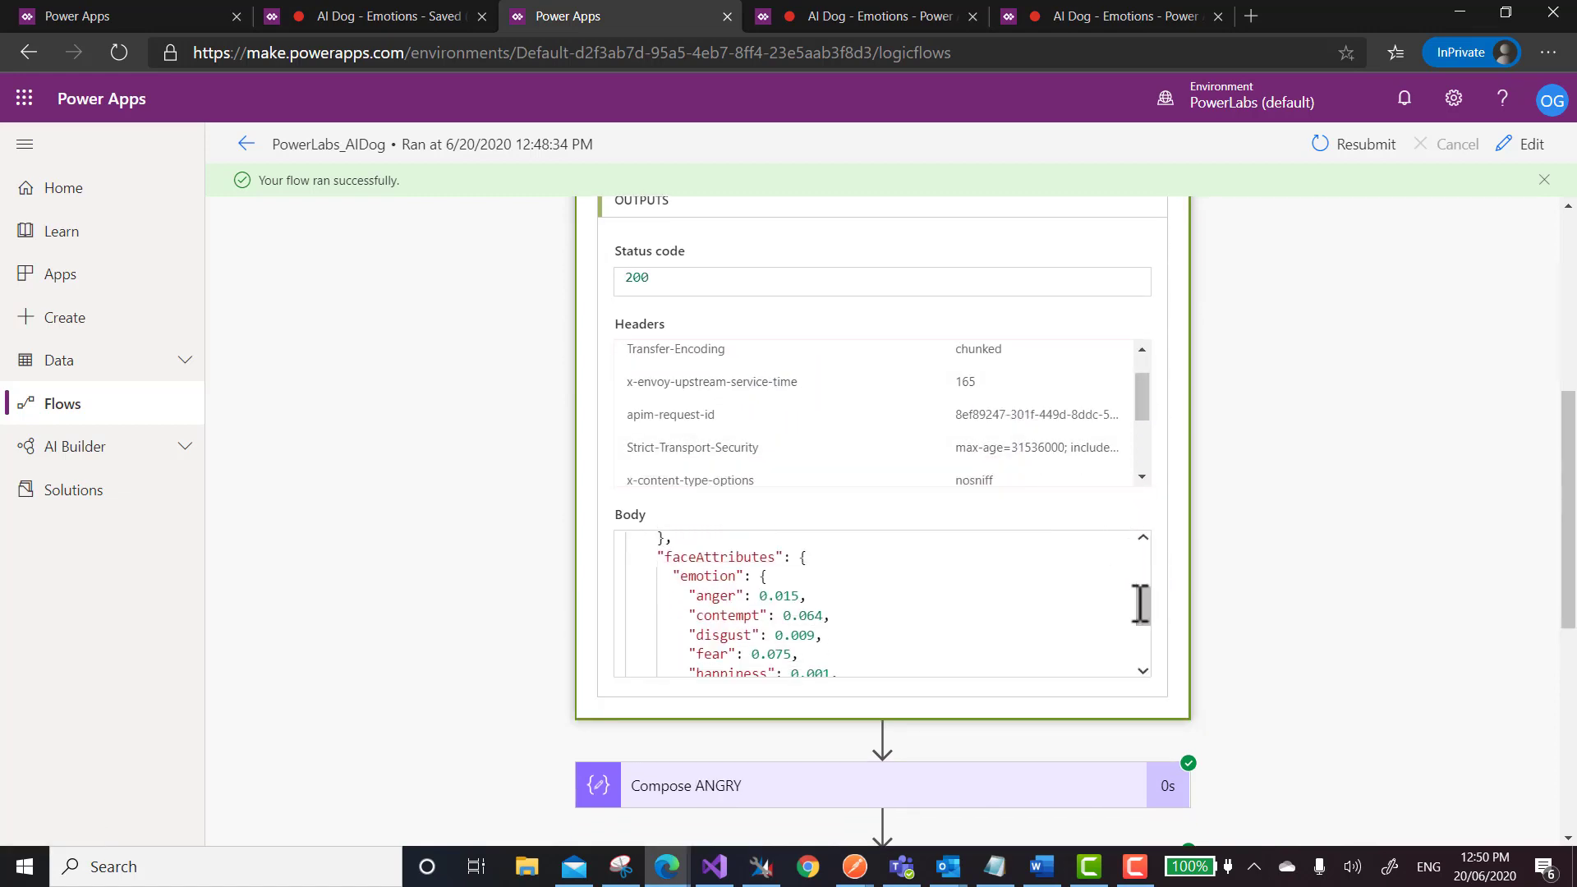
{"action": "scroll", "coordinate": [1117, 485], "scroll_direction": "down", "scroll_amount": 1}
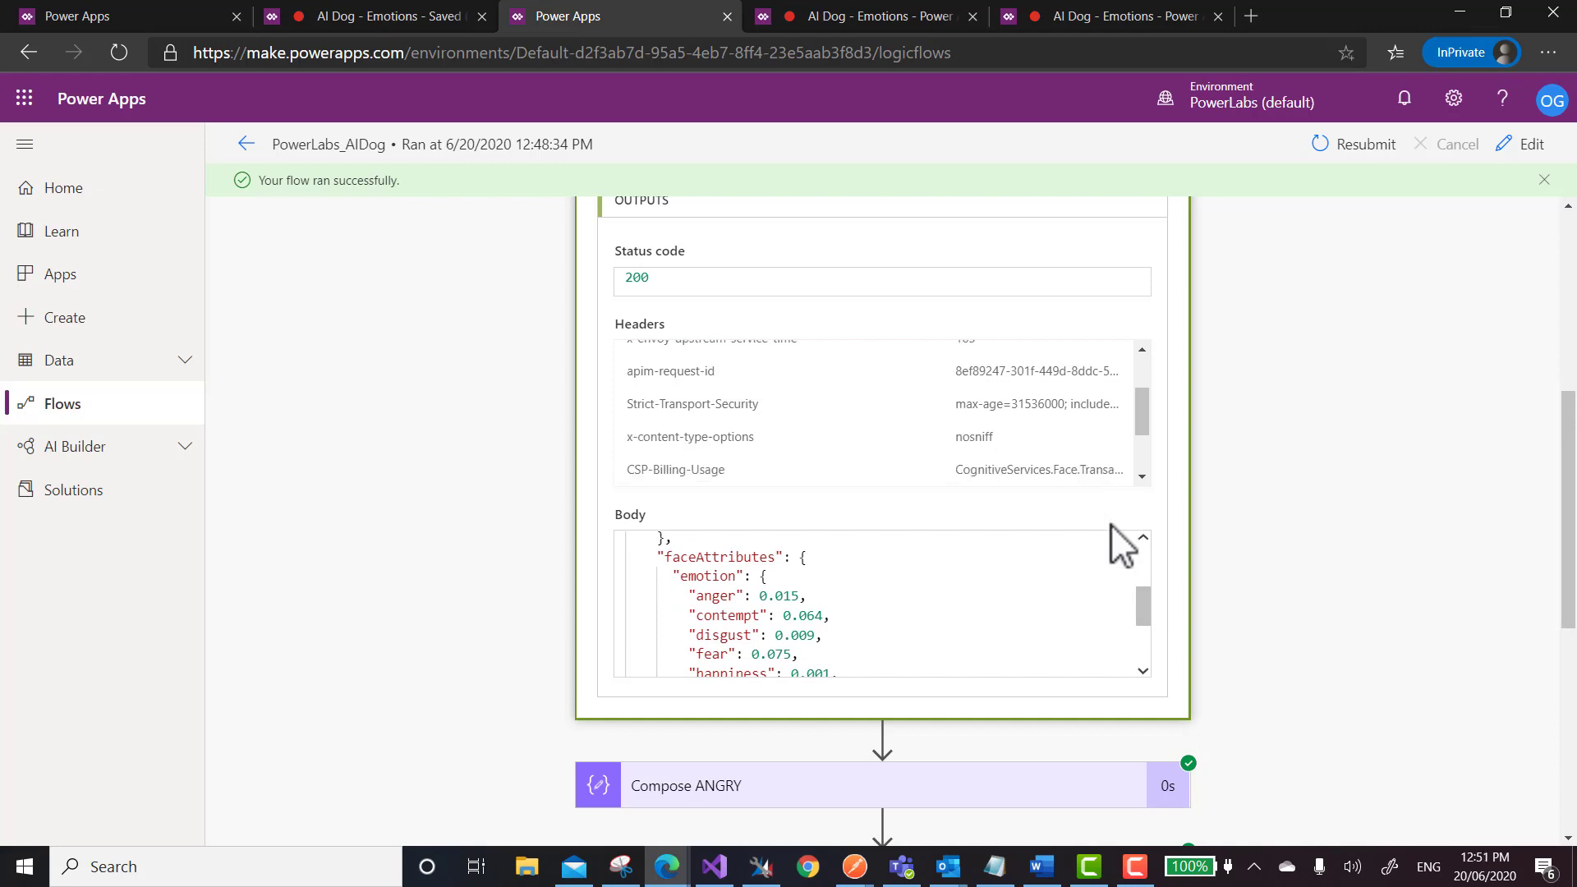
{"action": "mouse_move", "coordinate": [1143, 614]}
{"action": "left_mouse_down"}
{"action": "mouse_move", "coordinate": [1146, 643]}
{"action": "mouse_move", "coordinate": [1144, 623]}
{"action": "left_mouse_up"}
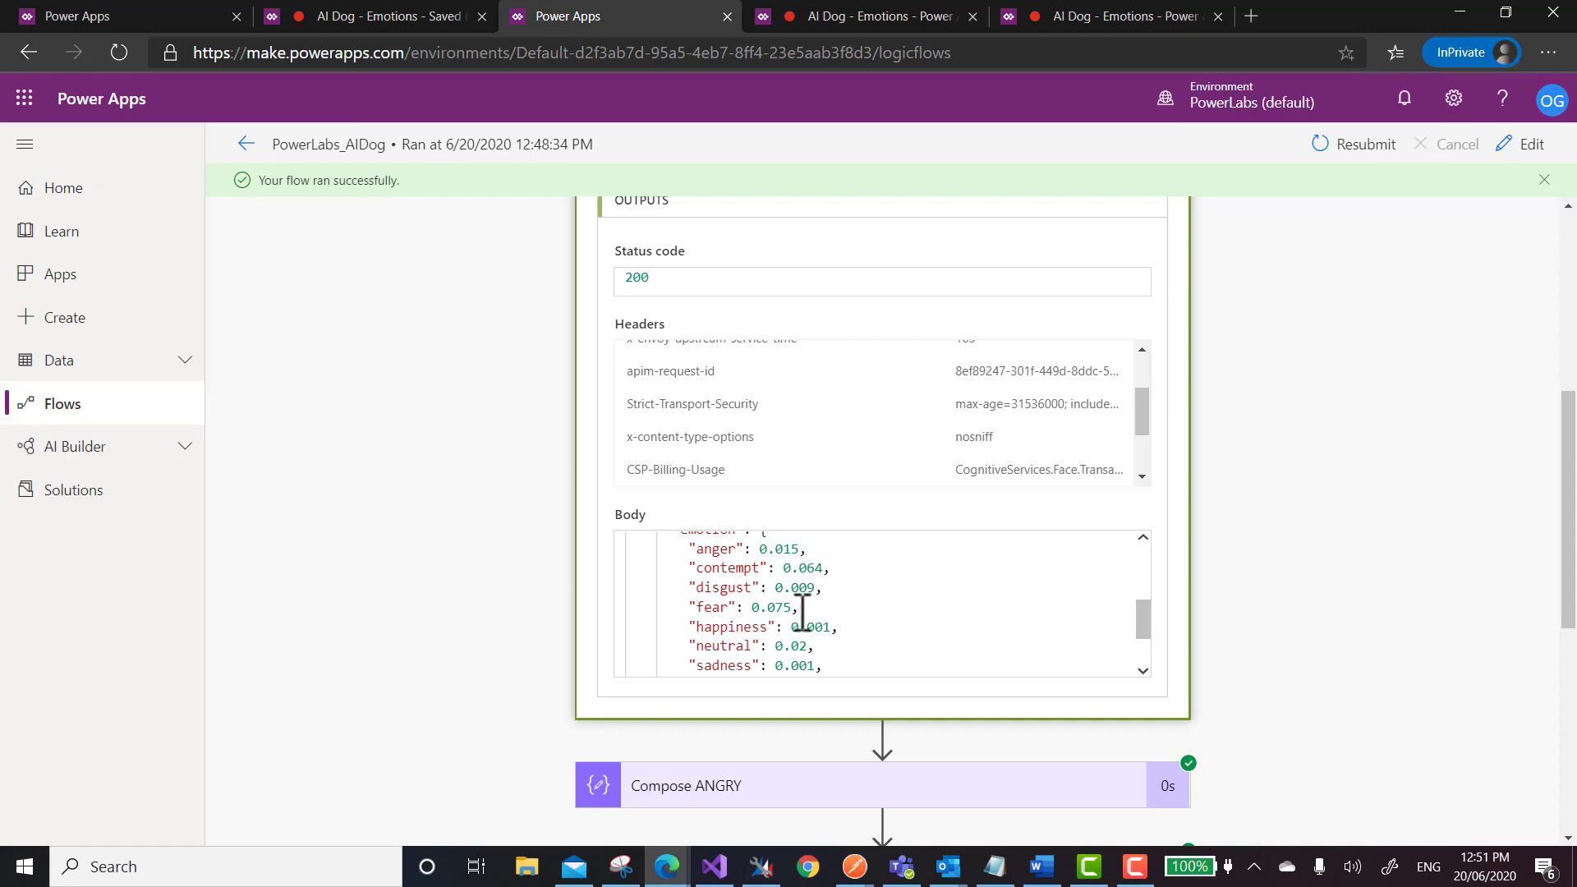
{"action": "left_click_drag", "start_coordinate": [802, 612], "coordinate": [695, 609]}
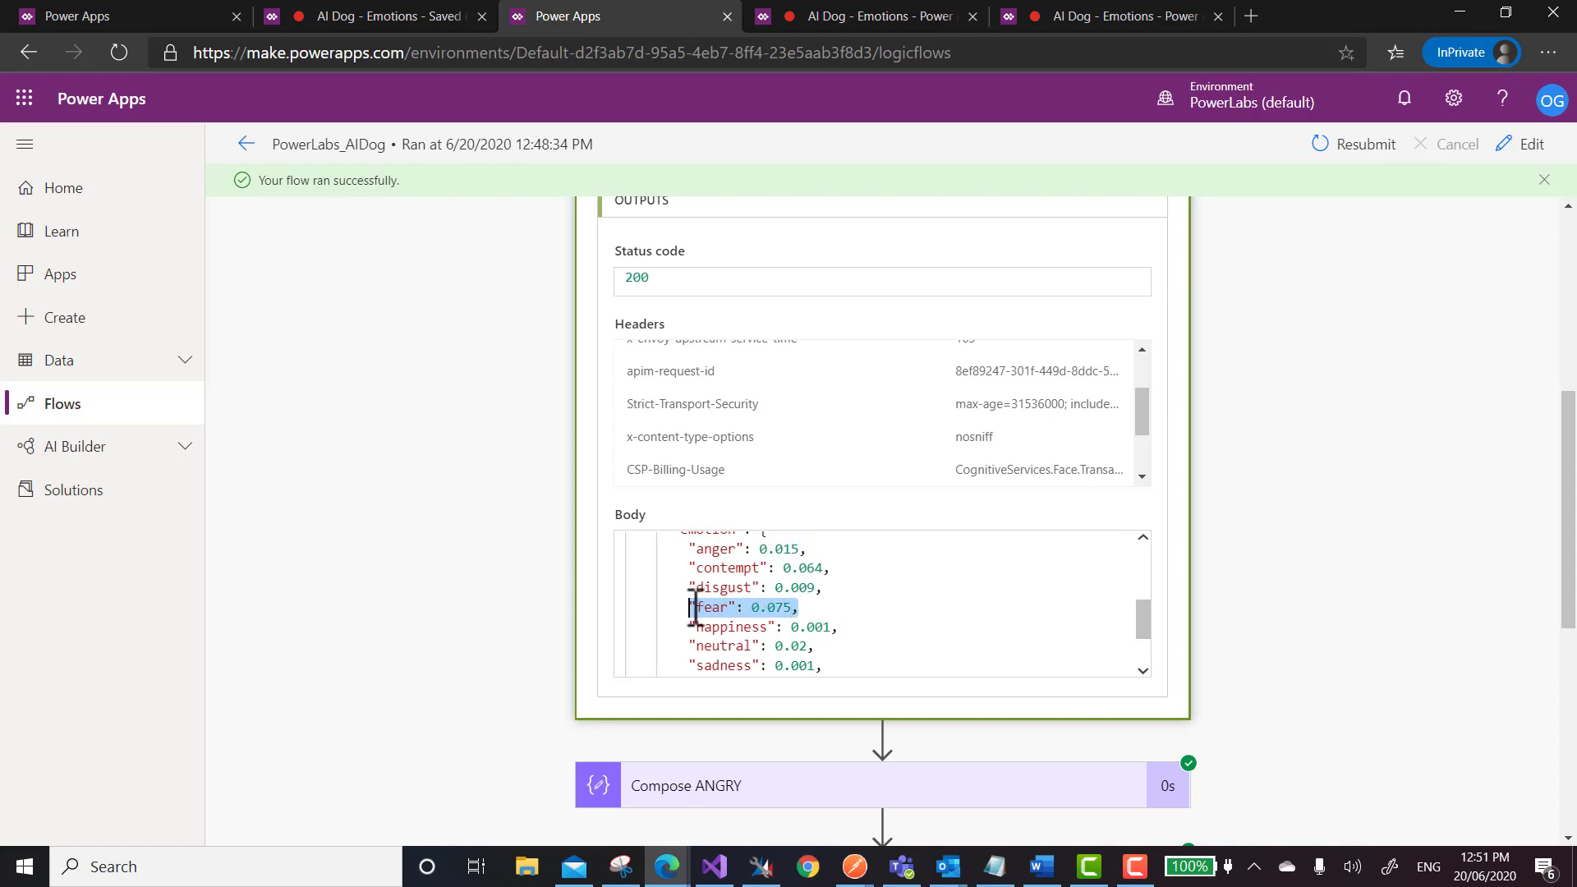
Highlight the surprise score in the HTTP action's output body and review the Compose actions that follow it in the run
{"action": "left_click", "coordinate": [855, 608]}
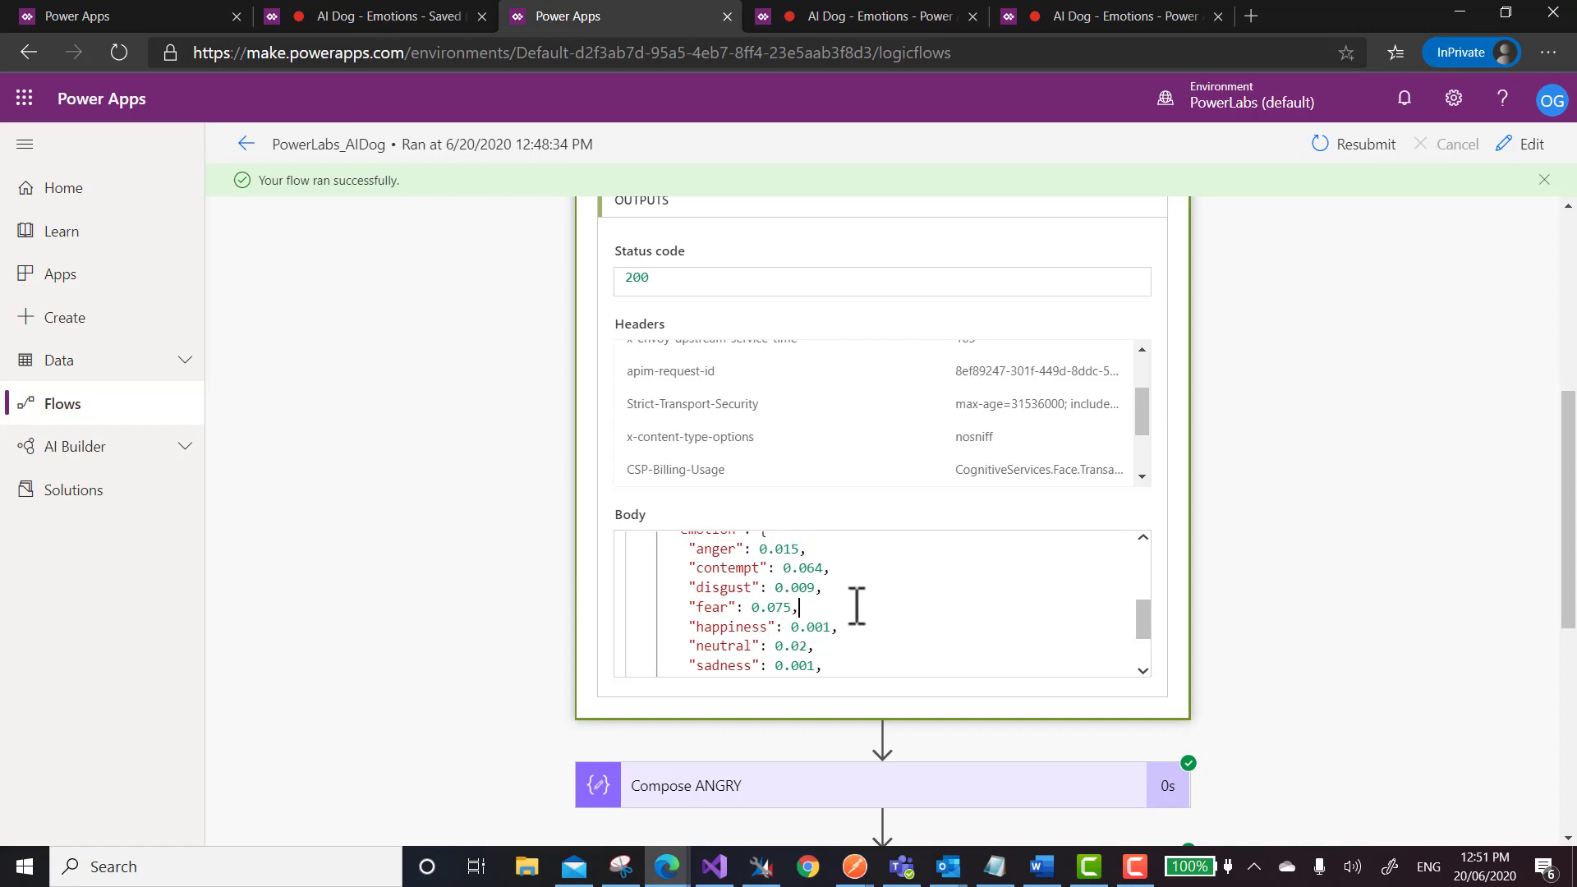
{"action": "scroll", "coordinate": [837, 641], "scroll_direction": "down", "scroll_amount": 2}
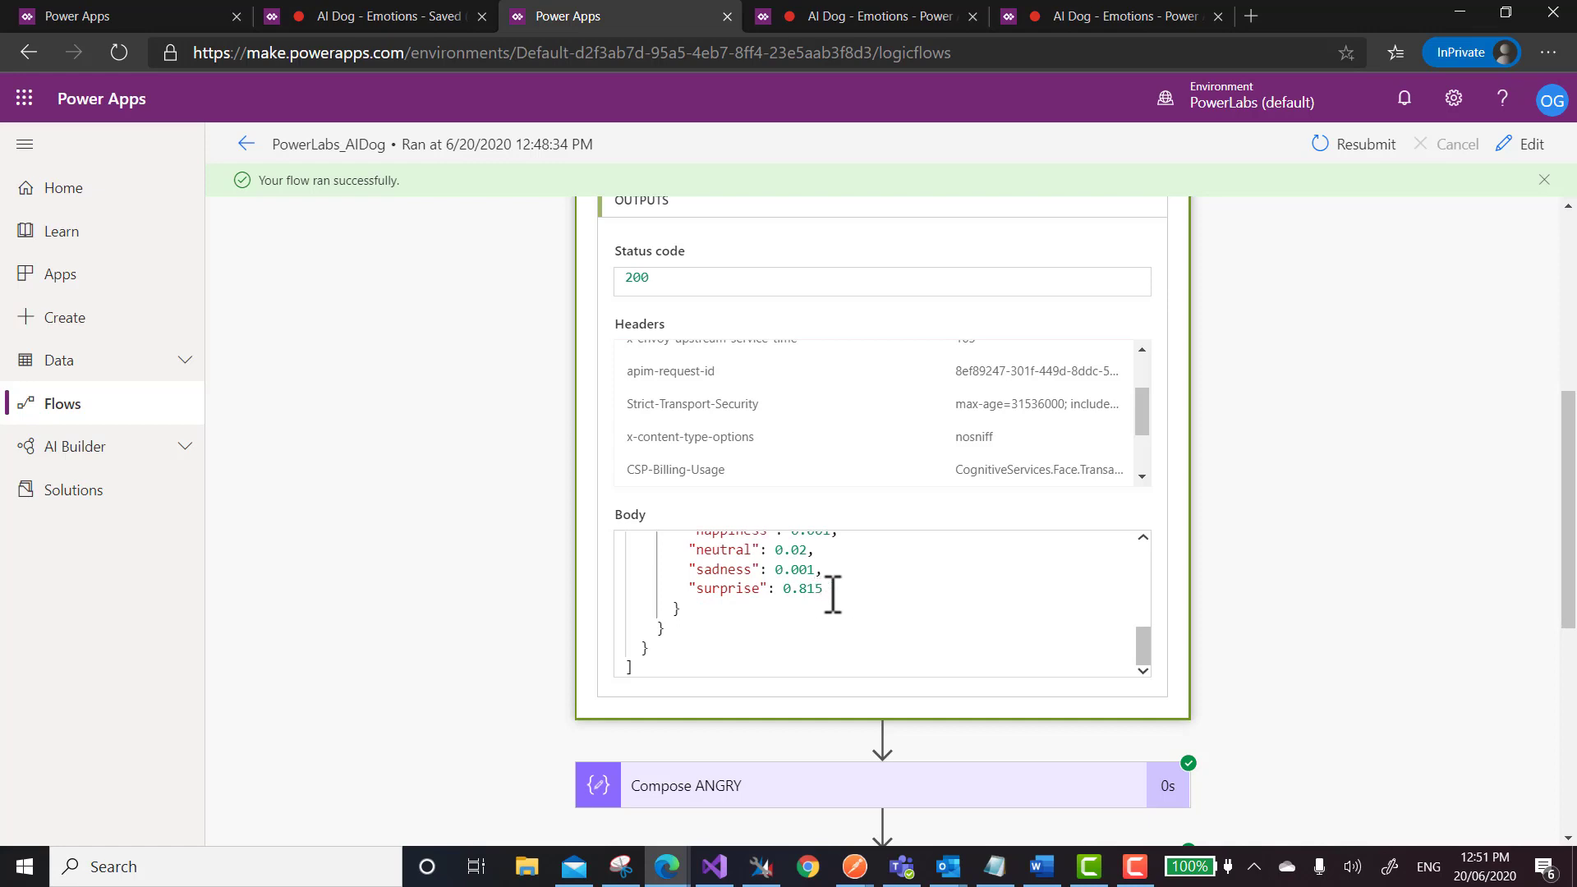
{"action": "left_click_drag", "start_coordinate": [833, 593], "coordinate": [684, 591]}
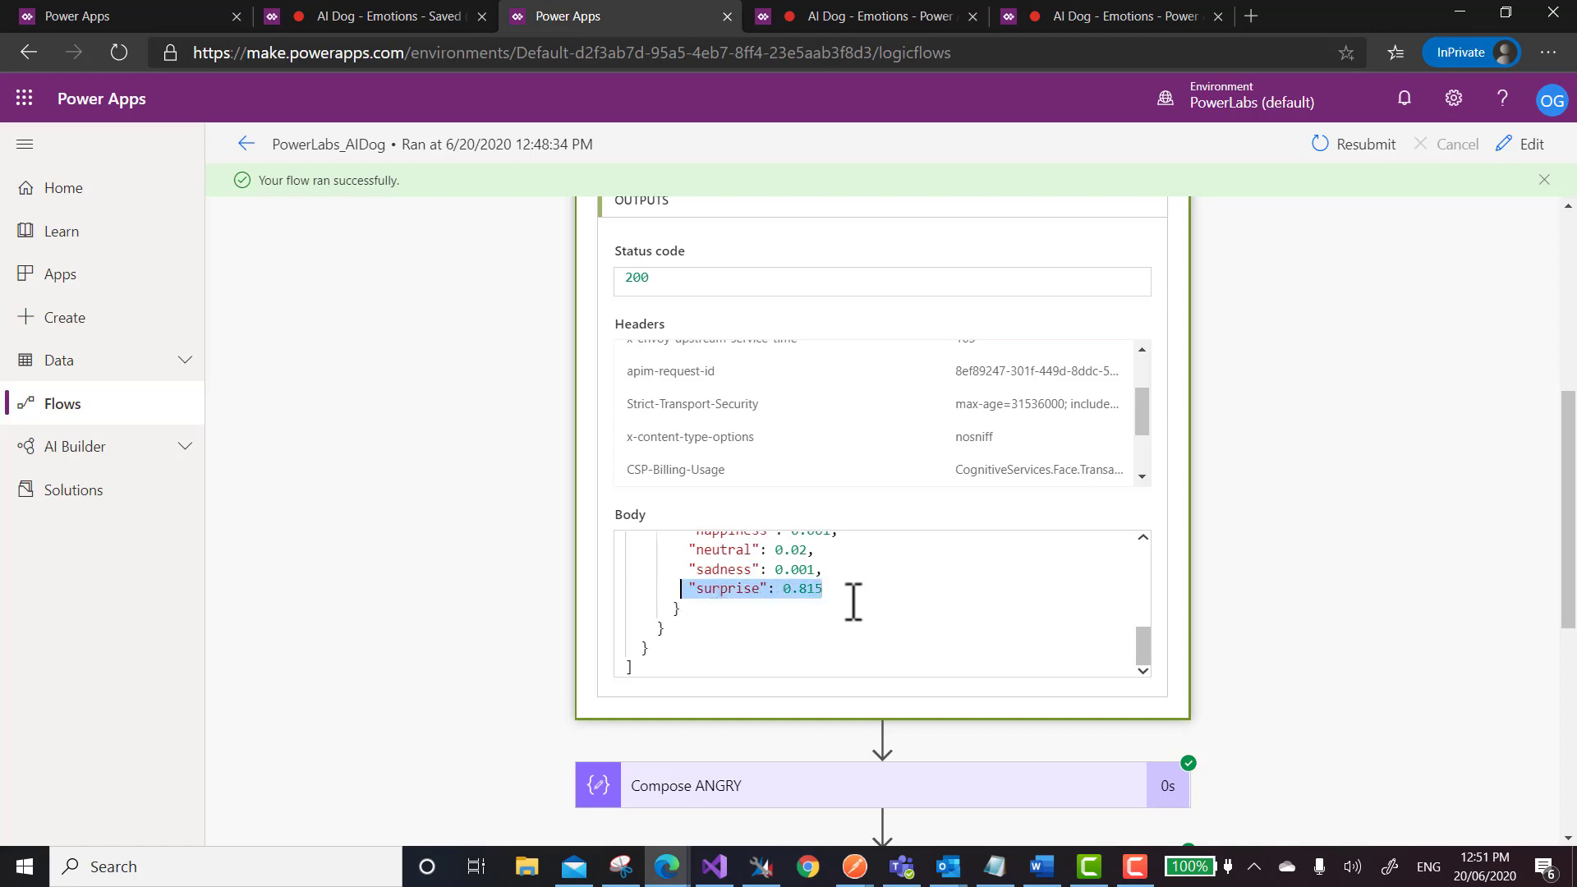
{"action": "scroll", "coordinate": [853, 604], "scroll_direction": "up", "scroll_amount": 2}
{"action": "scroll", "coordinate": [853, 604], "scroll_direction": "down", "scroll_amount": 3}
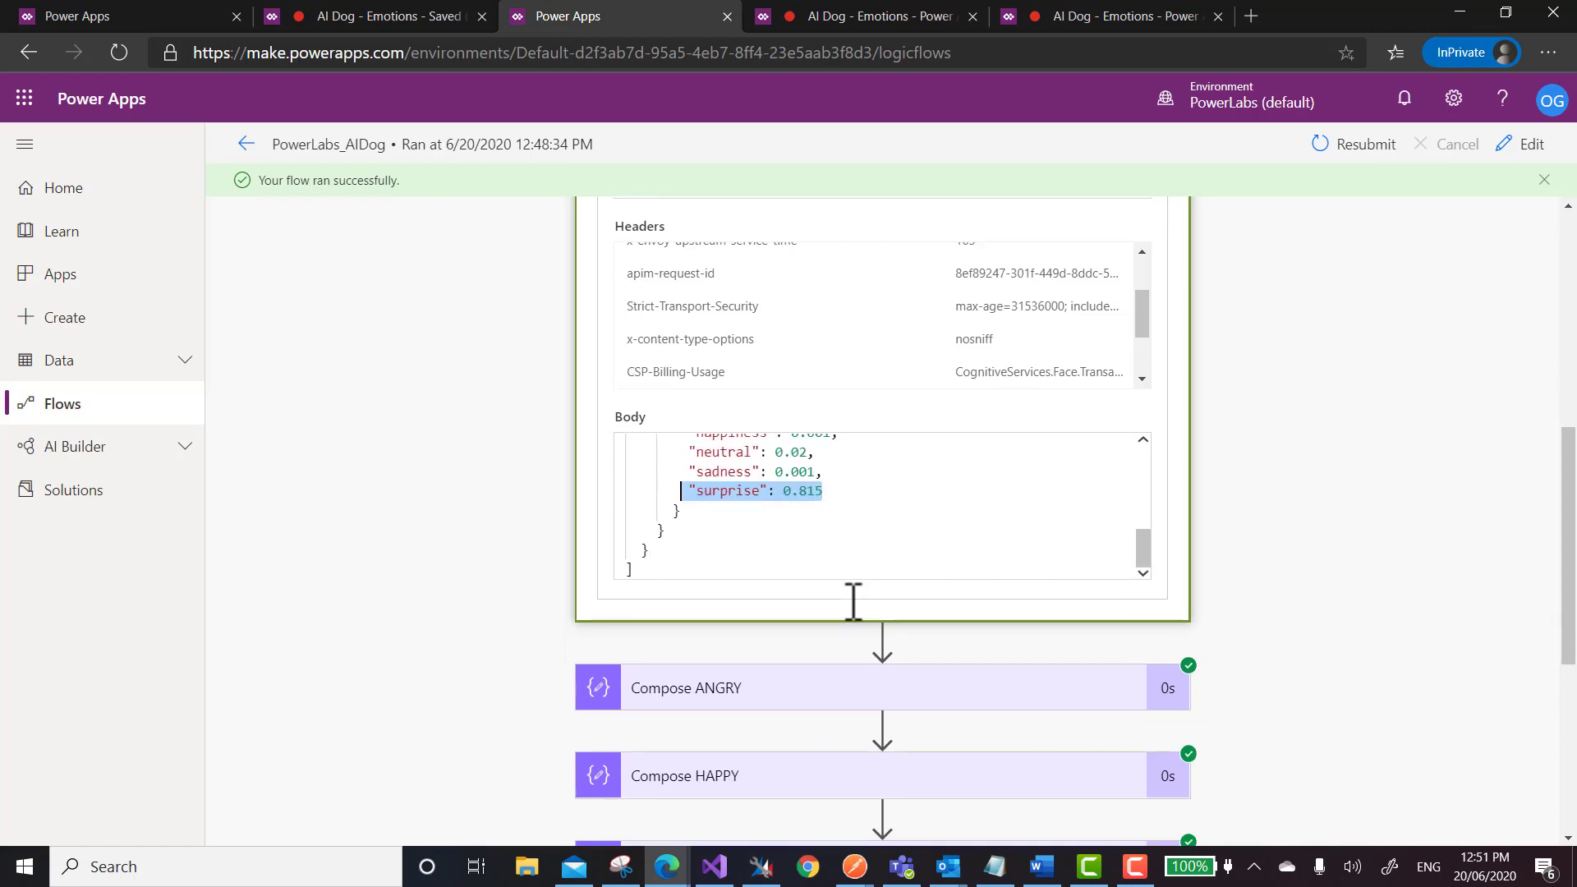
{"action": "scroll", "coordinate": [862, 633], "scroll_direction": "up", "scroll_amount": 1}
{"action": "scroll", "coordinate": [843, 584], "scroll_direction": "up", "scroll_amount": 10}
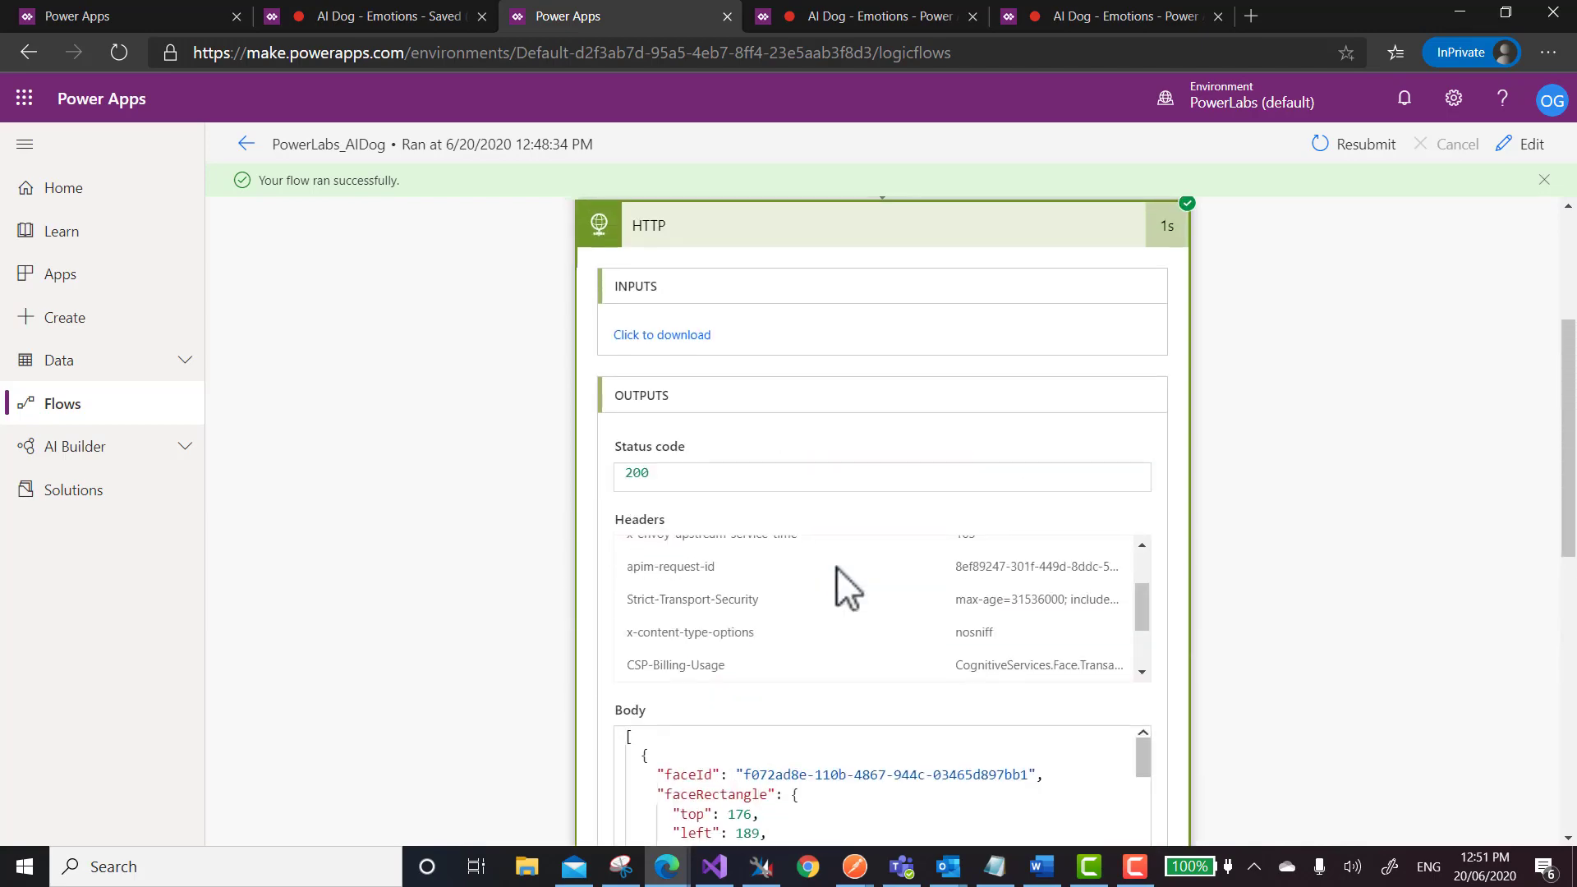
{"action": "scroll", "coordinate": [837, 567], "scroll_direction": "down", "scroll_amount": 4}
{"action": "scroll", "coordinate": [1274, 587], "scroll_direction": "down", "scroll_amount": 3}
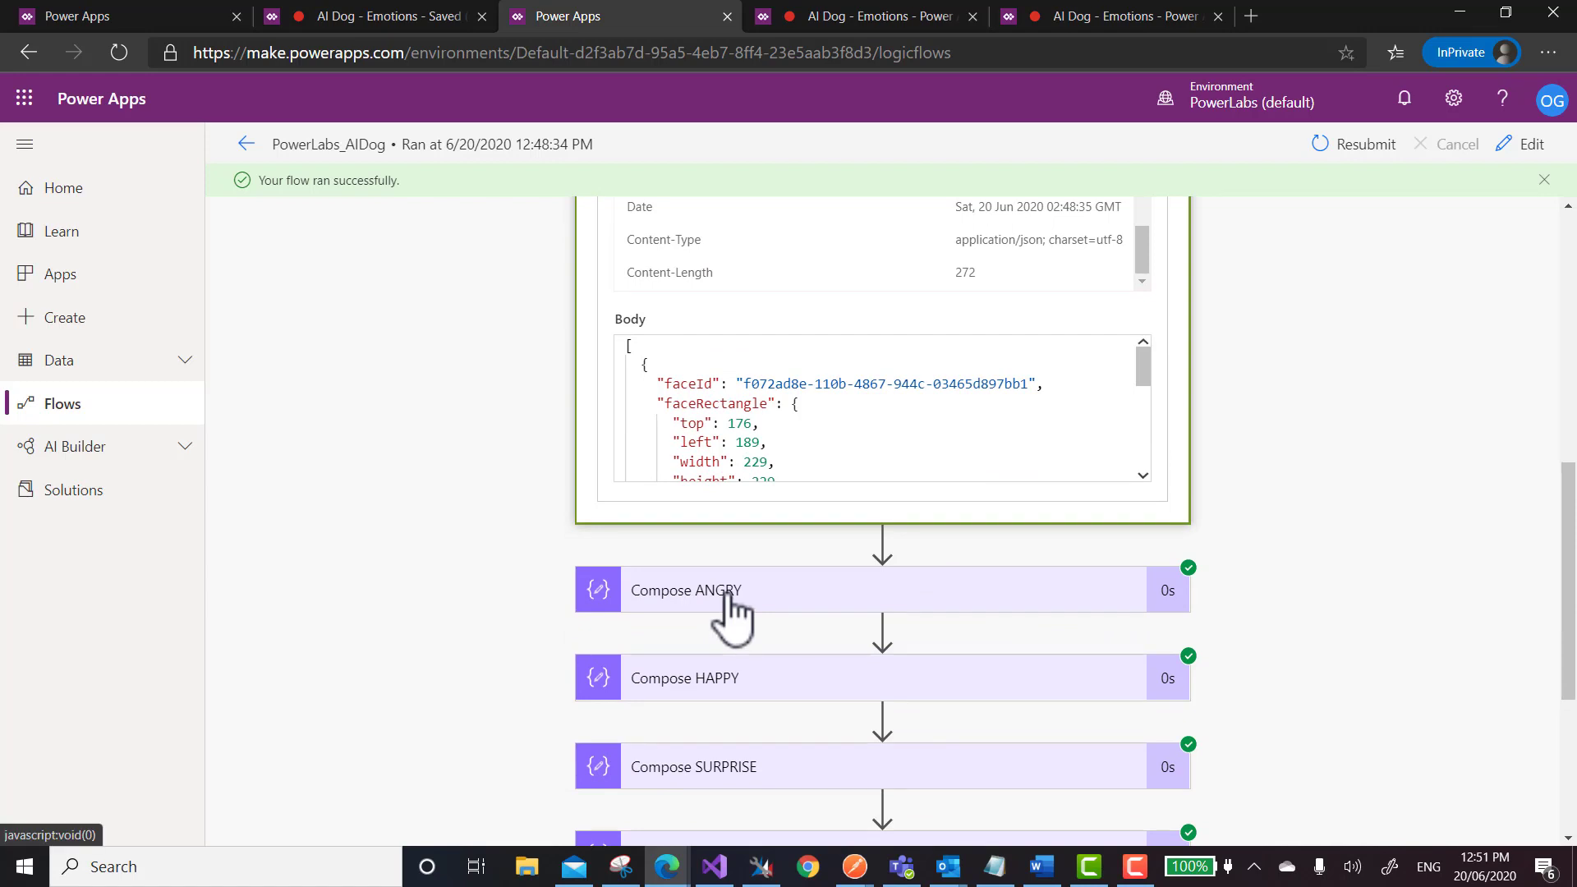
{"action": "scroll", "coordinate": [747, 704], "scroll_direction": "down", "scroll_amount": 2}
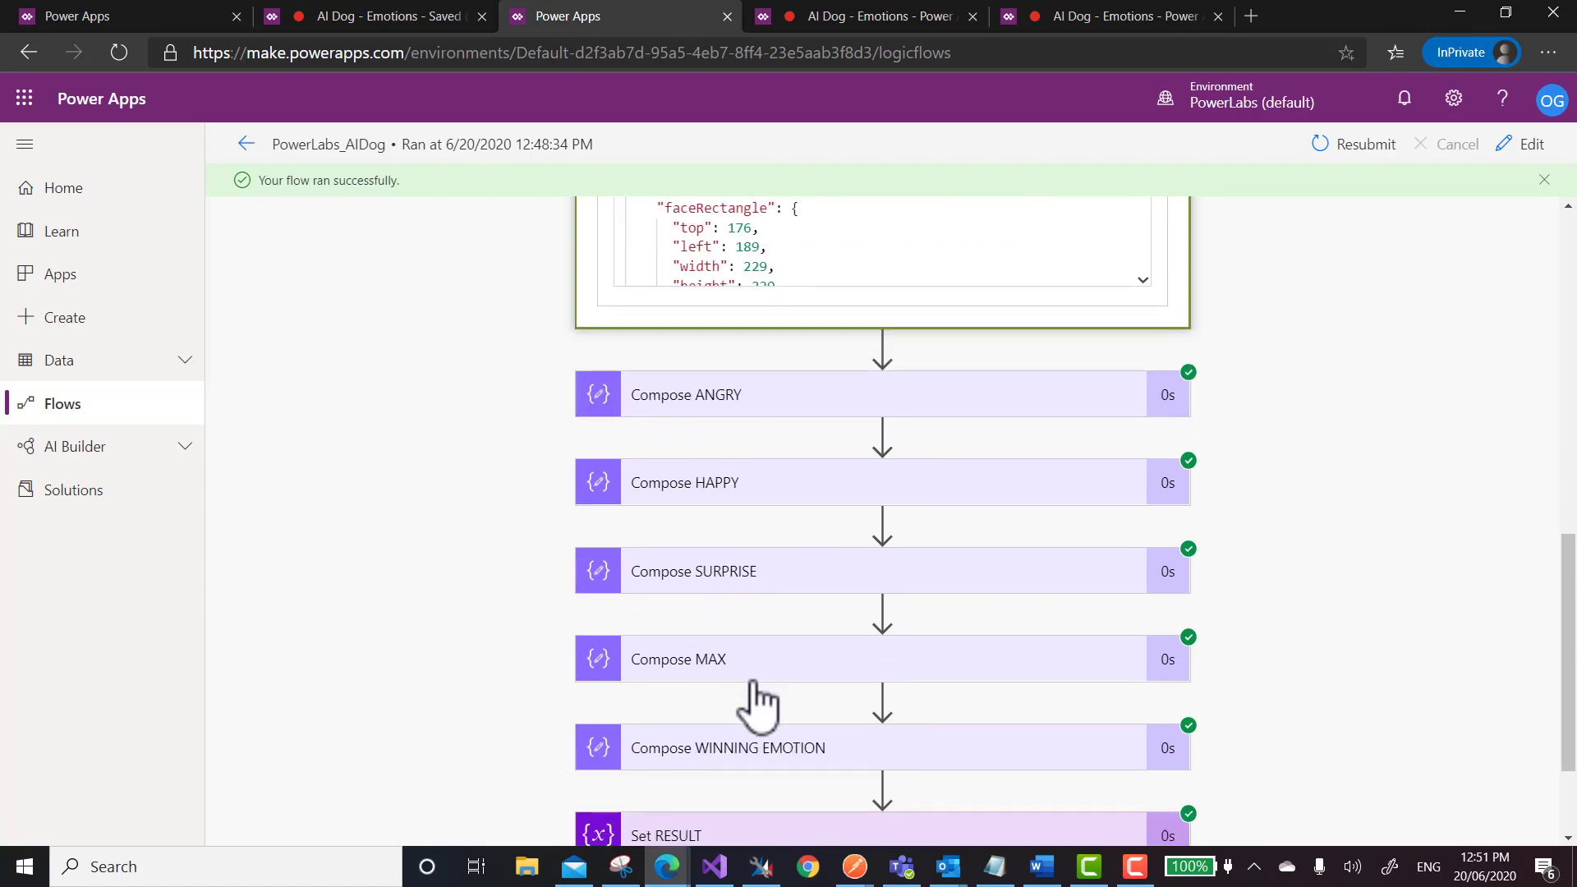
Leave the run details and reopen the PowerLabs_AIDog team flow for editing
{"action": "left_click", "coordinate": [246, 144]}
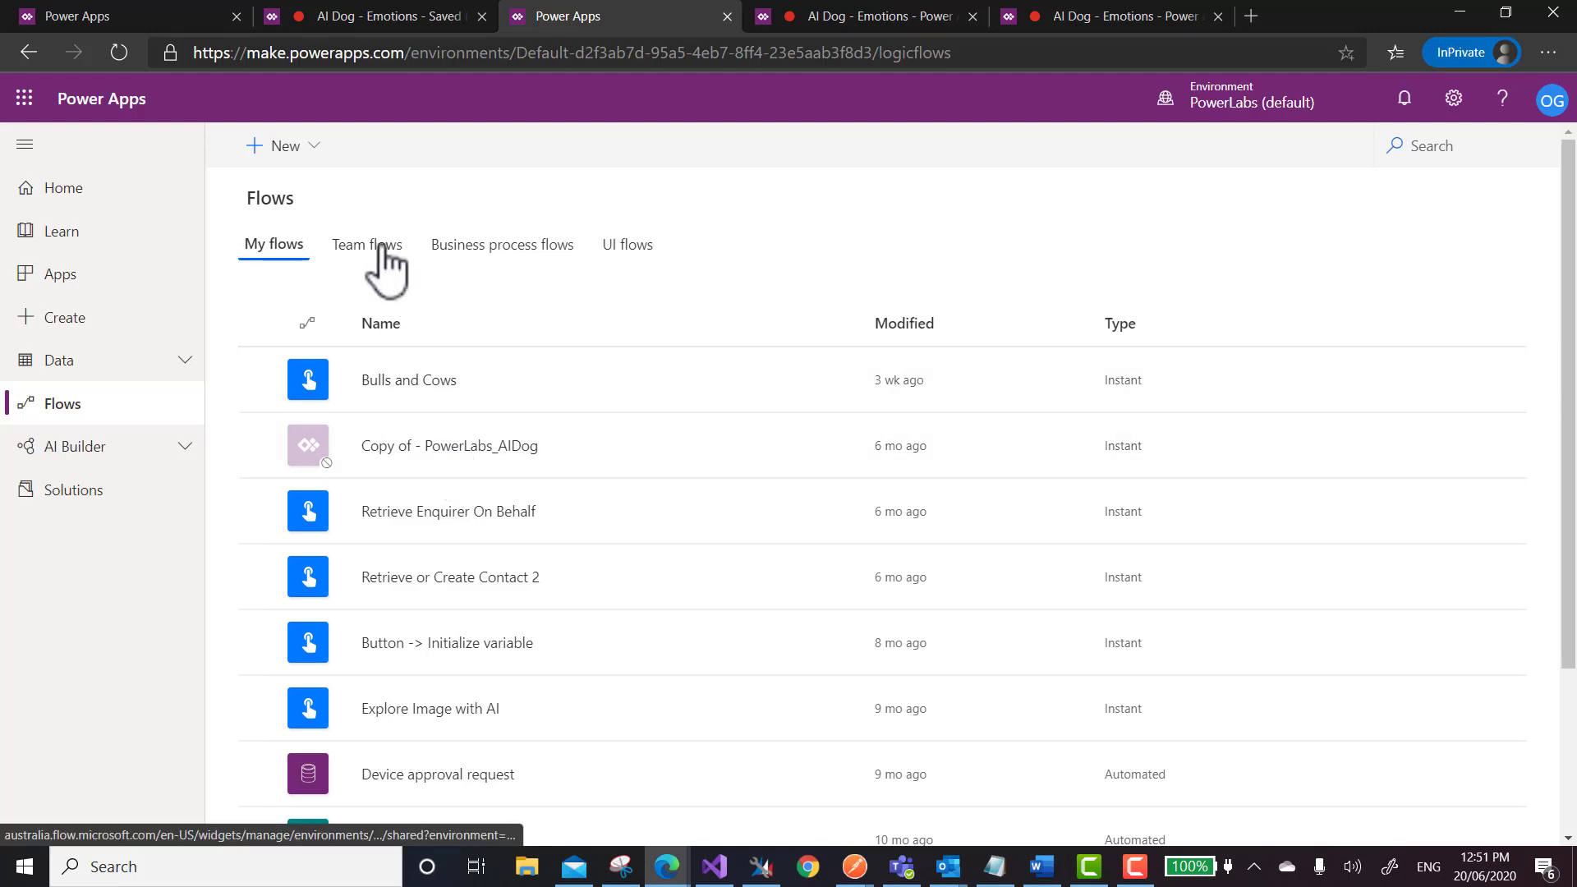
{"action": "left_click", "coordinate": [376, 246]}
{"action": "mouse_move", "coordinate": [785, 407]}
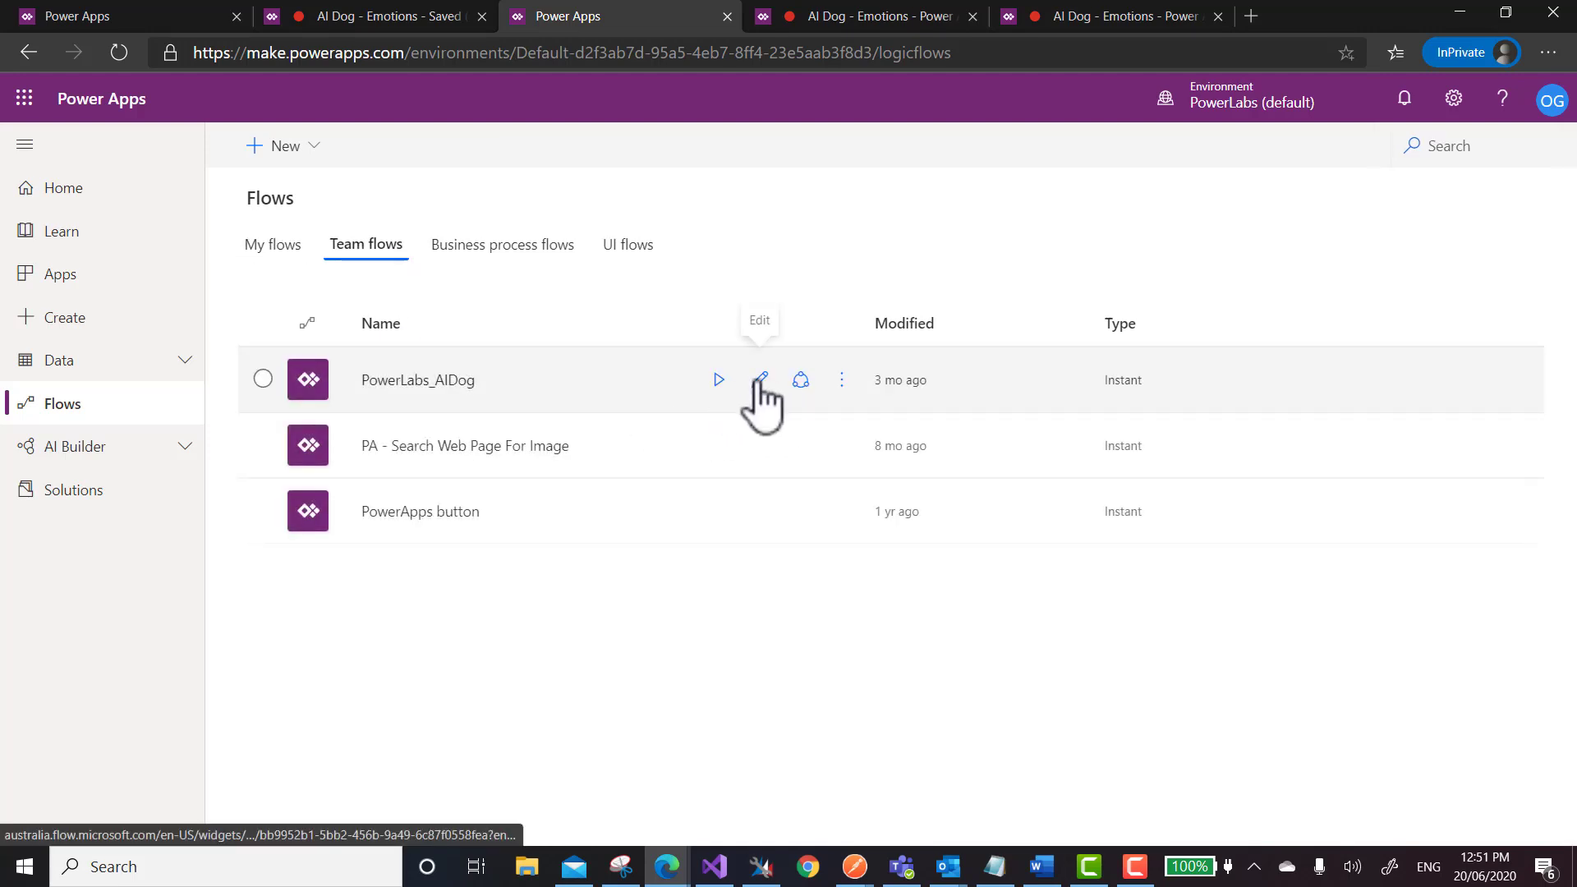
{"action": "left_click", "coordinate": [760, 380]}
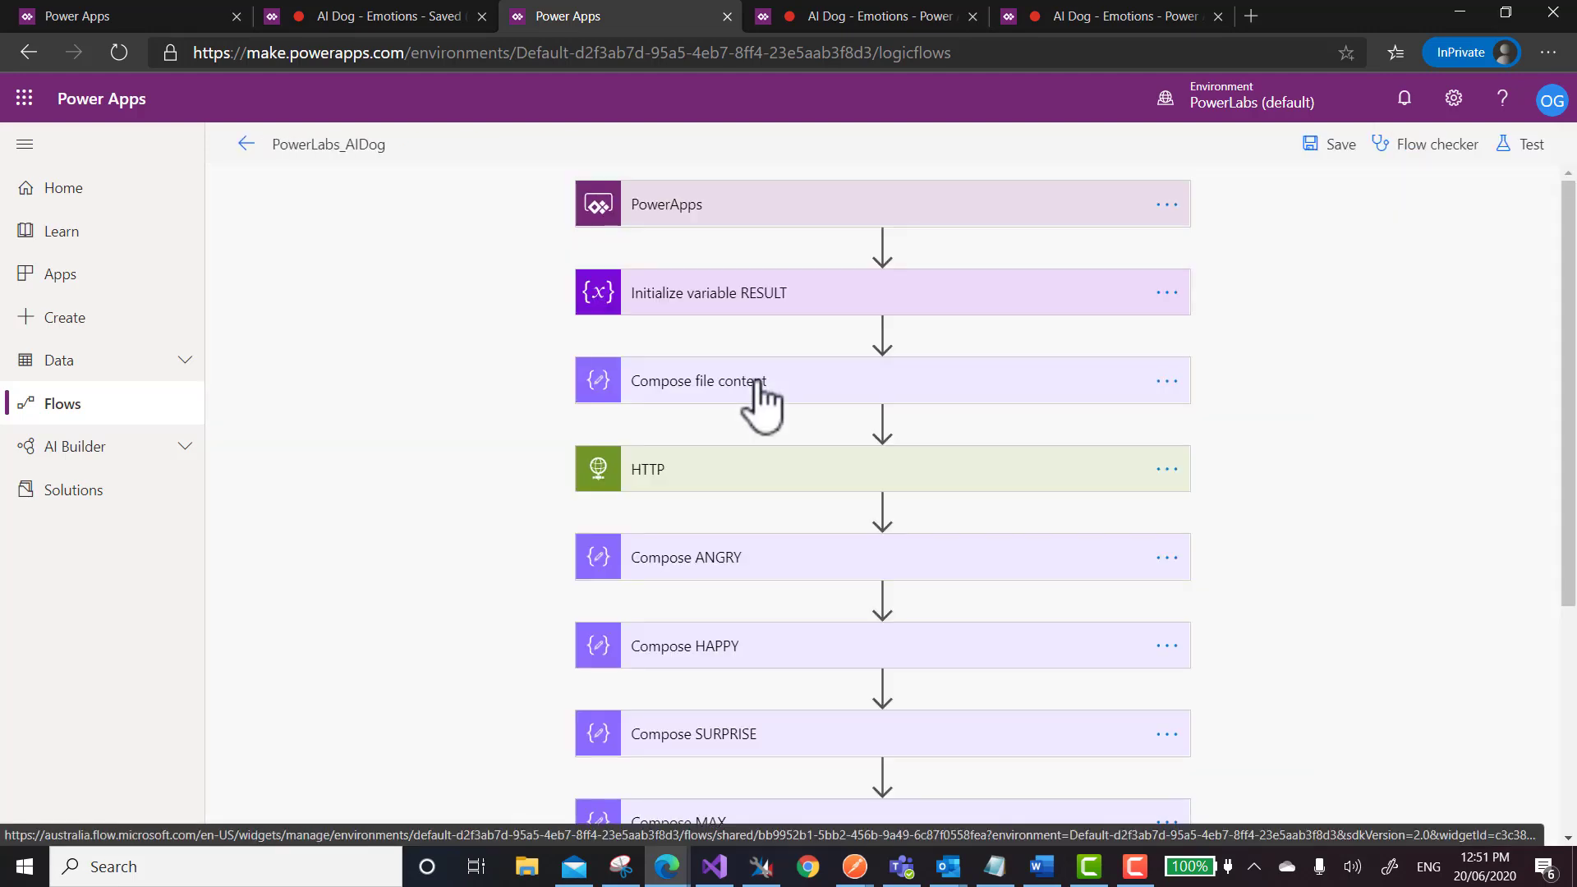
Examine the input expressions of the Compose ANGRY, Compose HAPPY and Compose SURPRISE actions
{"action": "scroll", "coordinate": [830, 362], "scroll_direction": "down", "scroll_amount": 4}
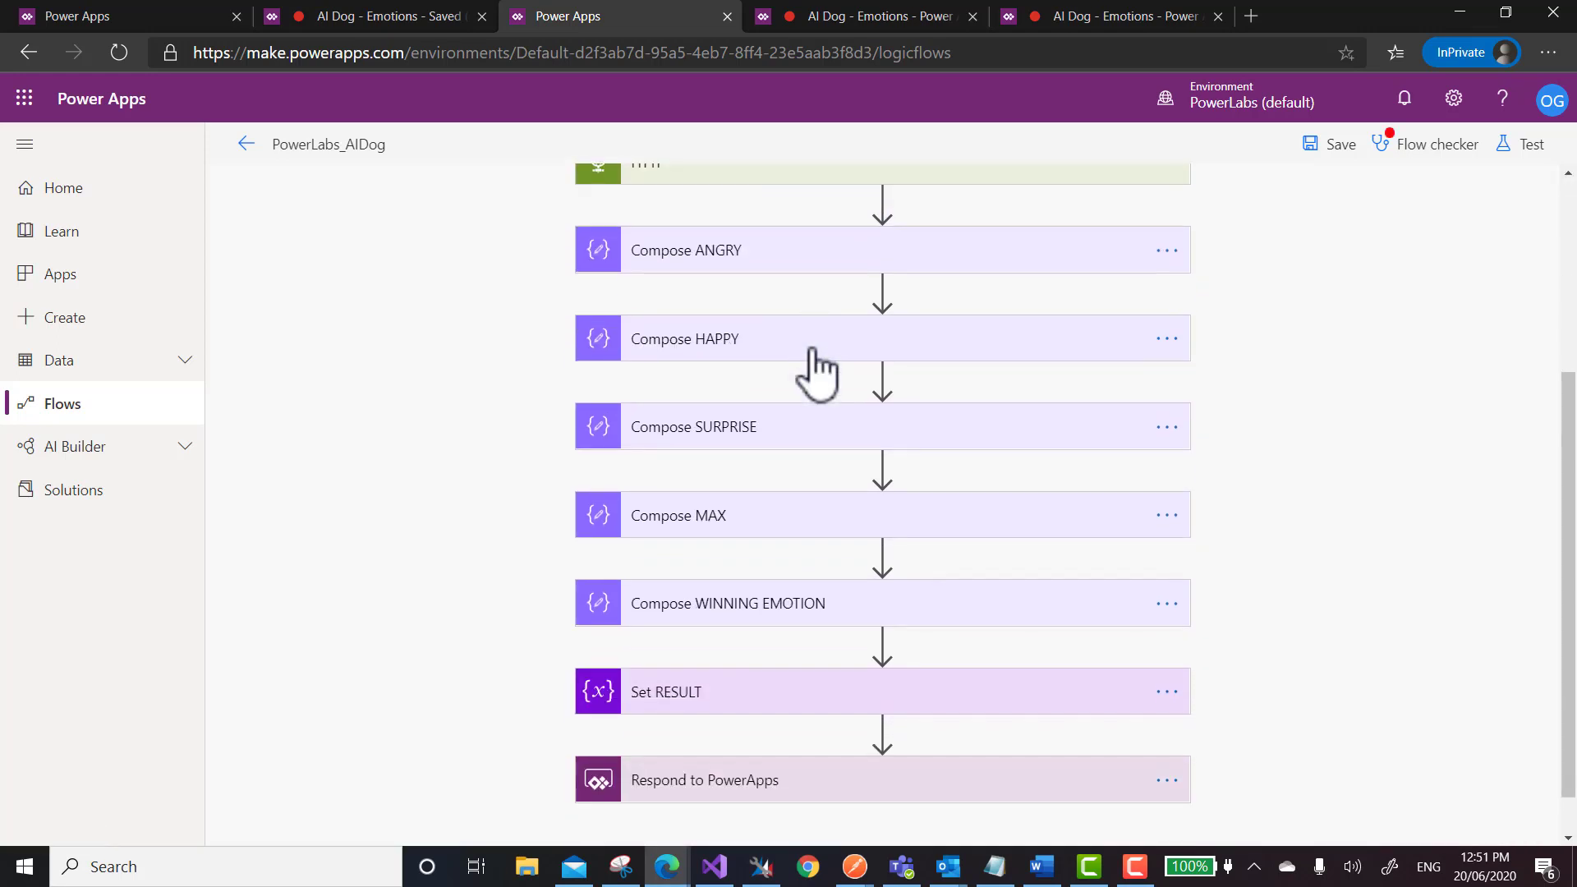
{"action": "left_click", "coordinate": [740, 256]}
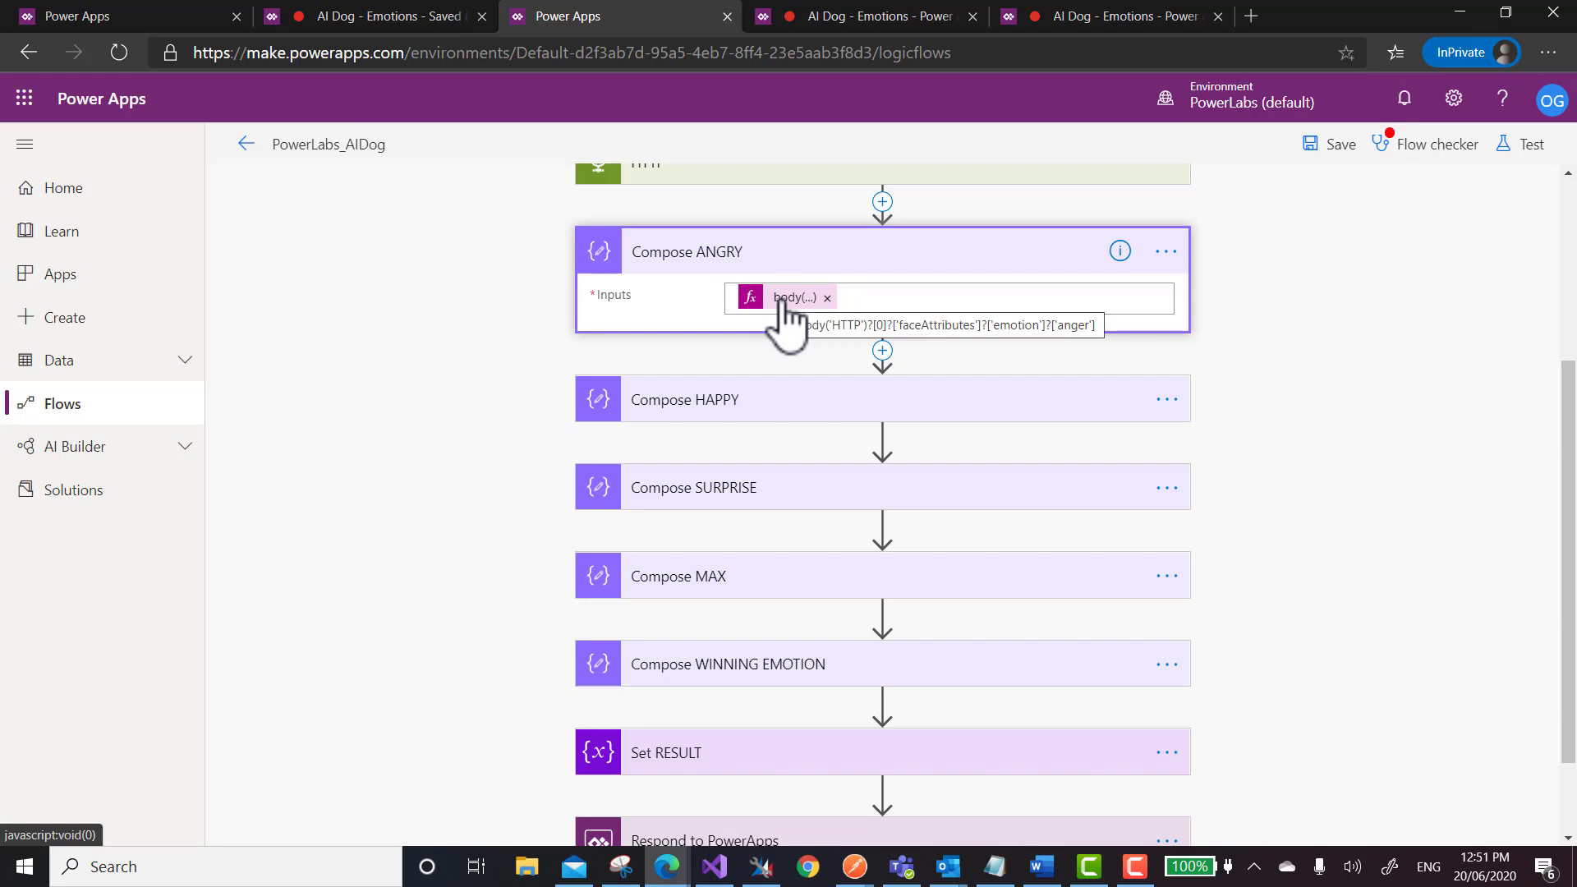
{"action": "left_click", "coordinate": [711, 404]}
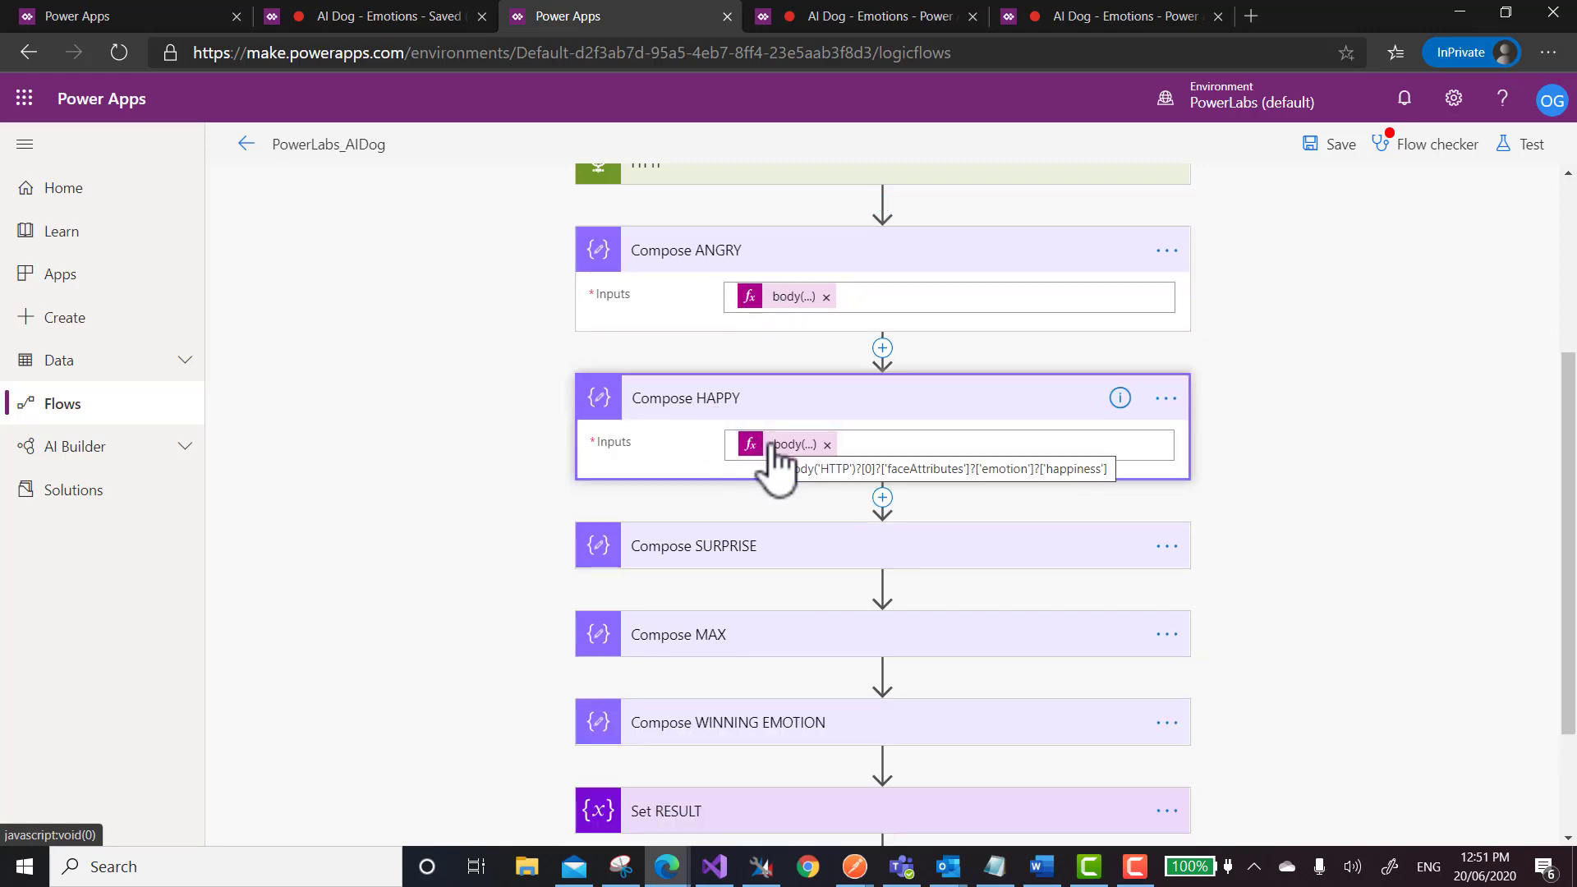
{"action": "scroll", "coordinate": [774, 447], "scroll_direction": "down", "scroll_amount": 2}
{"action": "left_click", "coordinate": [747, 399]}
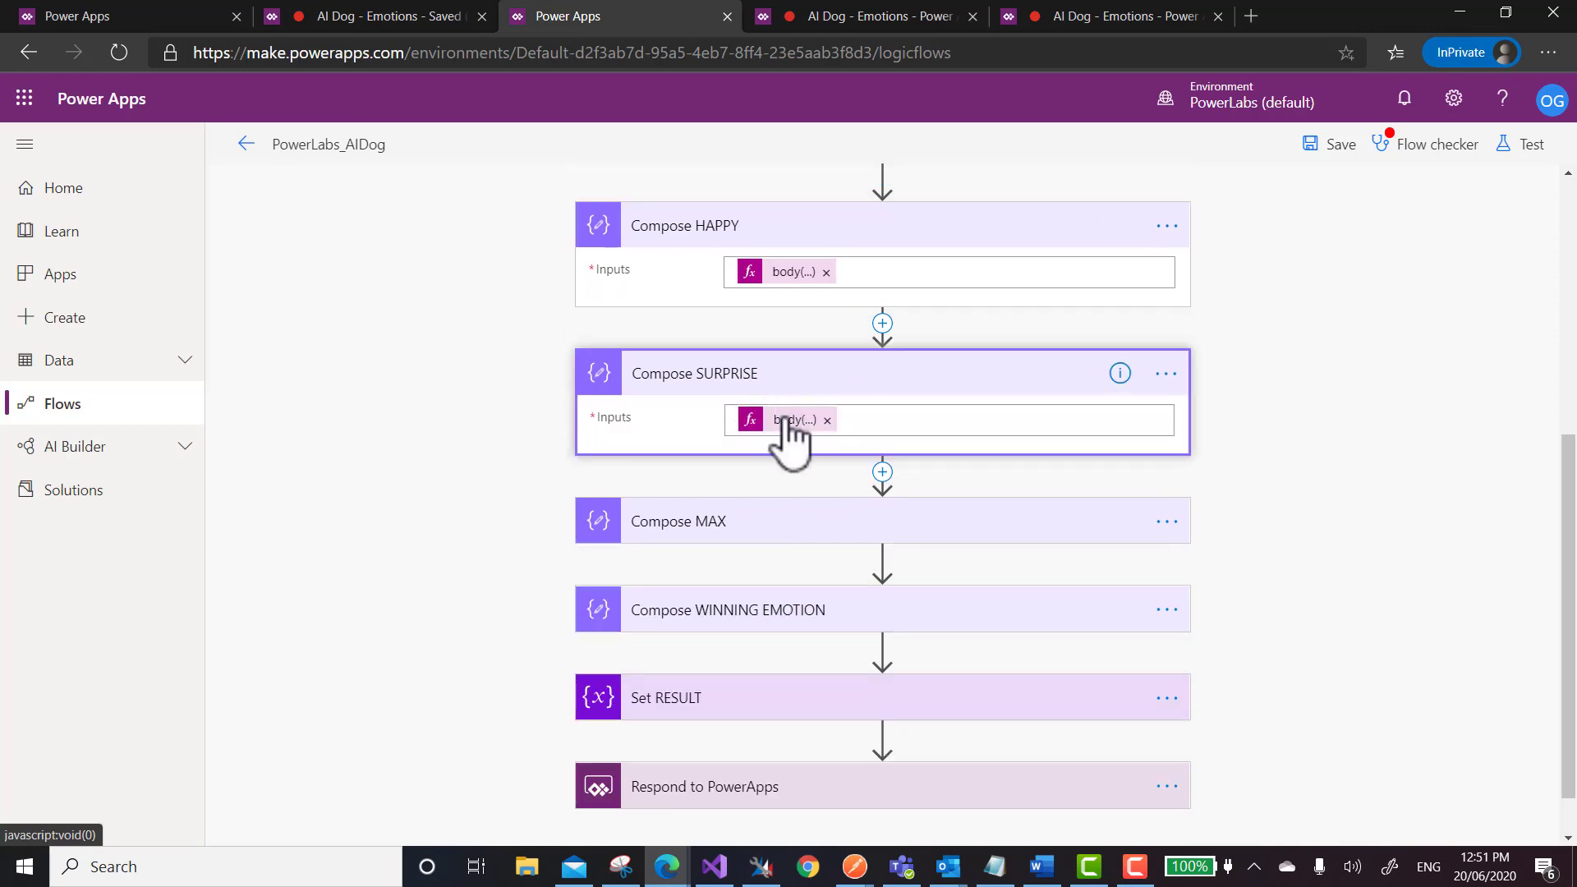
Examine the max expression in Compose MAX and the nested if expression in Compose WINNING EMOTION
{"action": "left_click", "coordinate": [694, 530]}
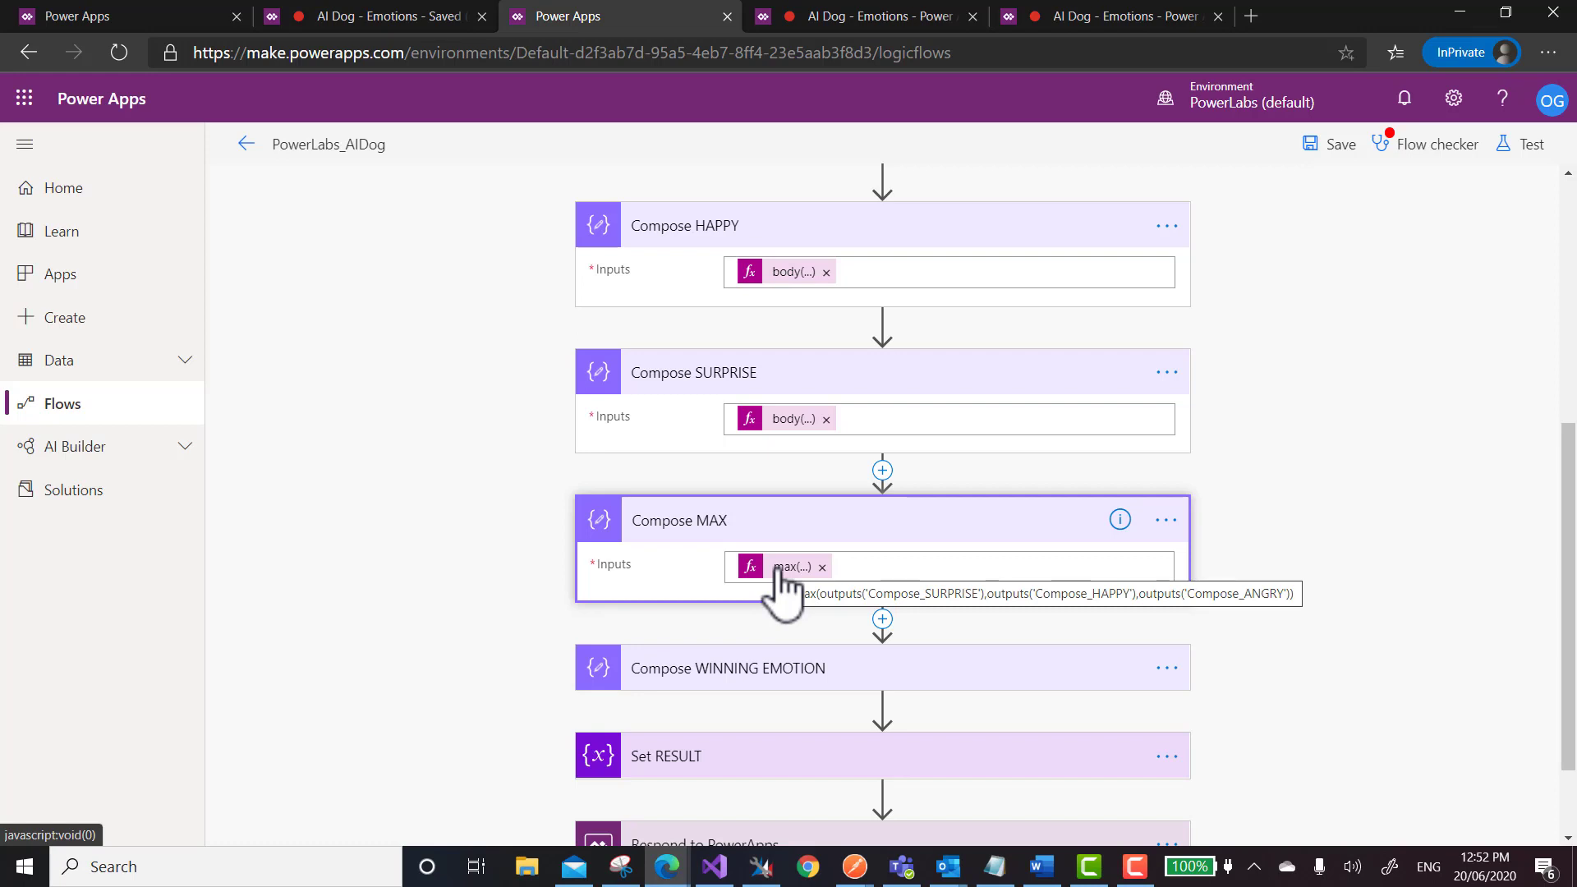
{"action": "scroll", "coordinate": [743, 587], "scroll_direction": "down", "scroll_amount": 1}
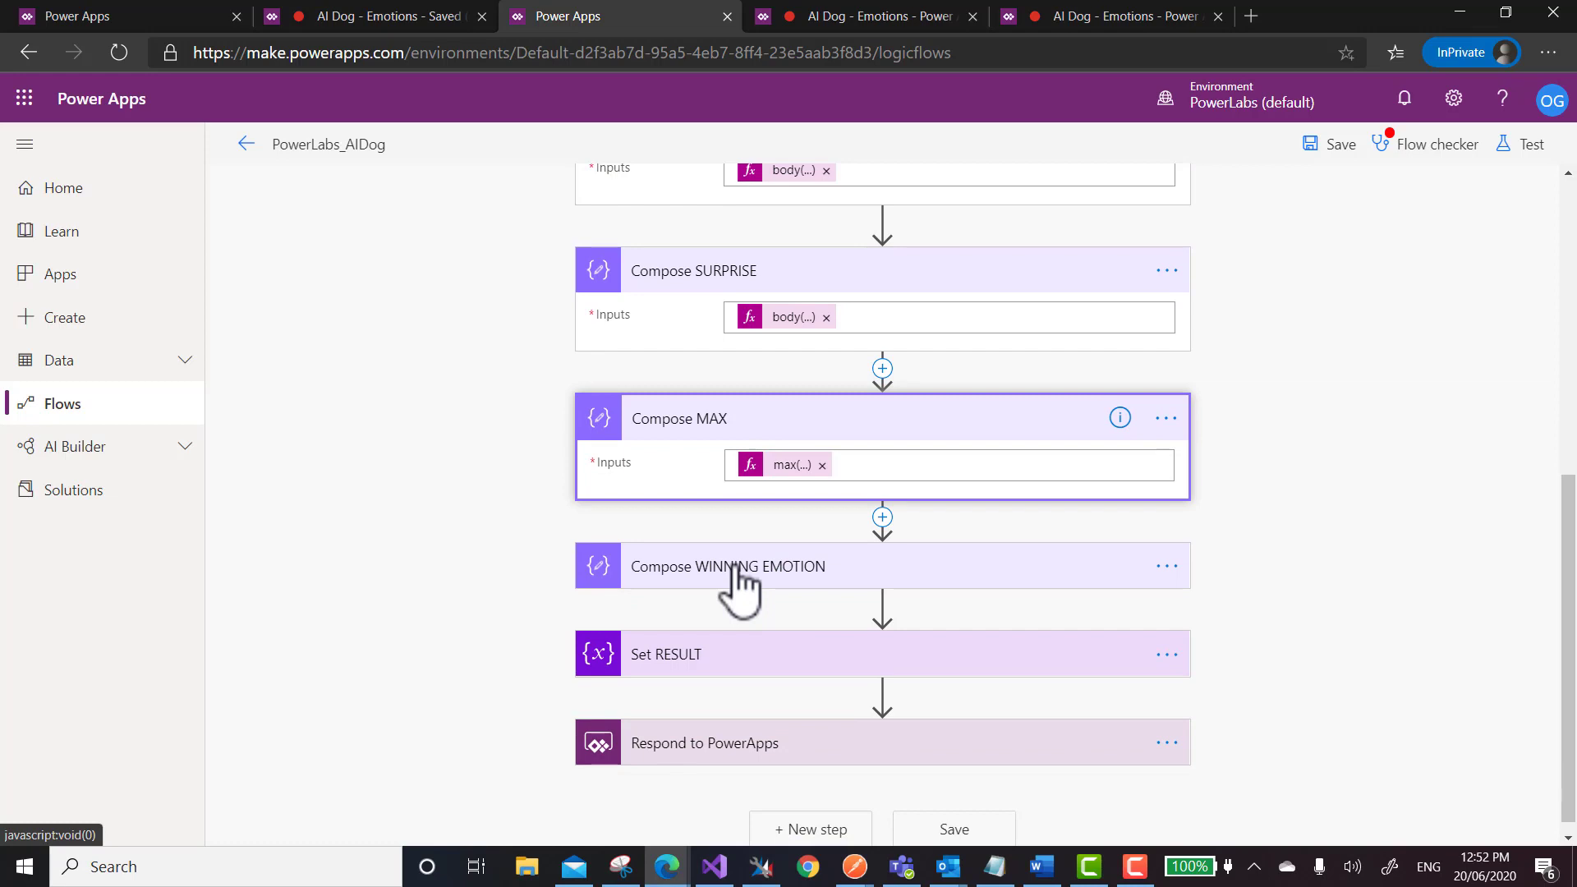
{"action": "left_click", "coordinate": [735, 566]}
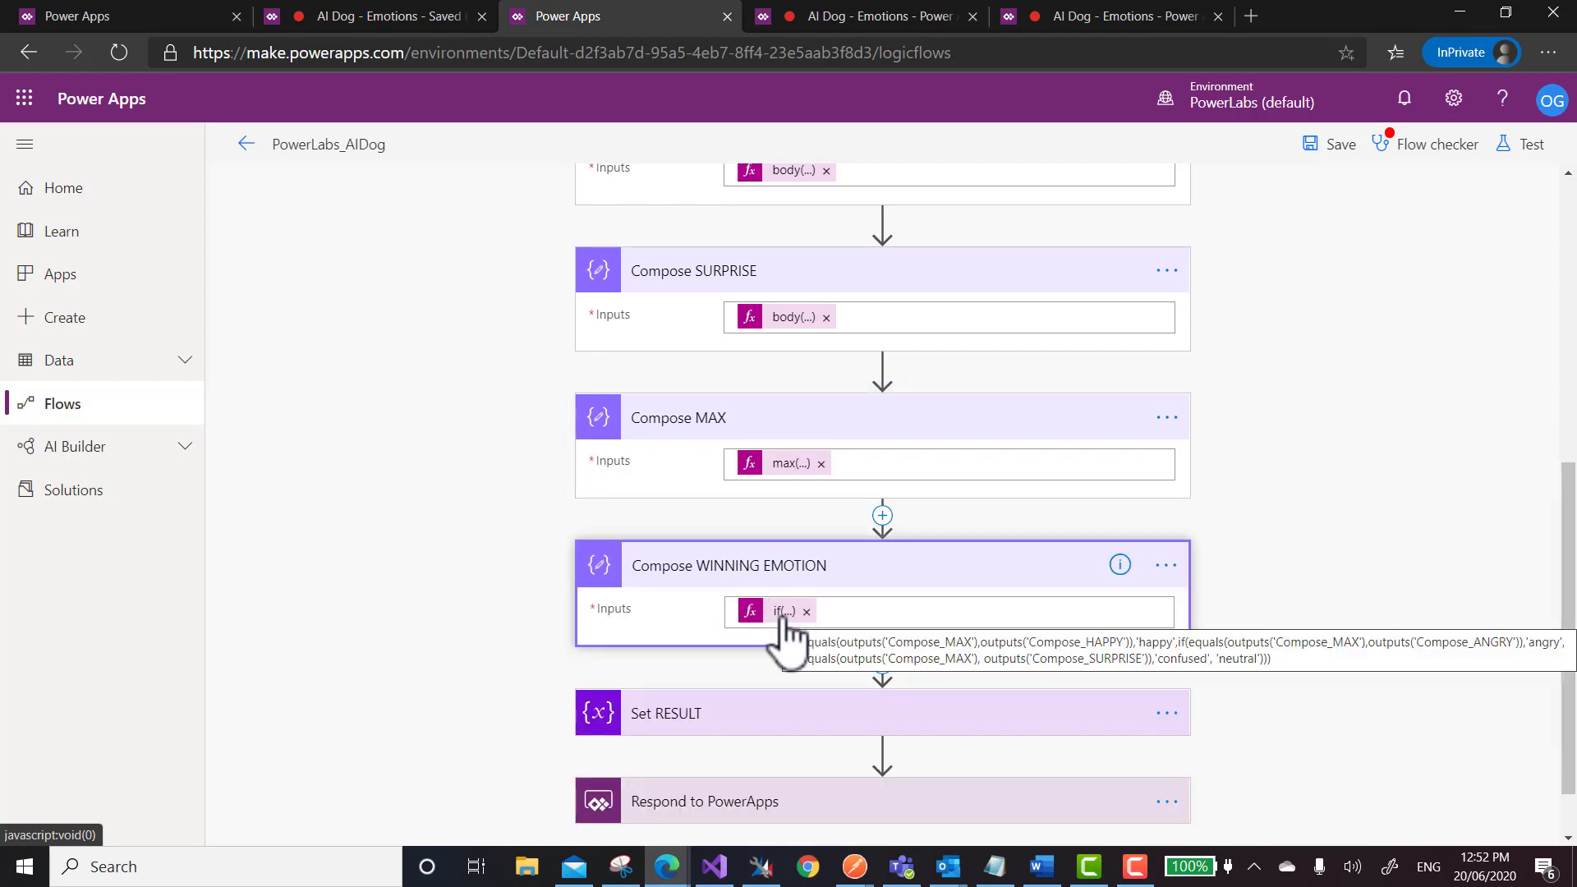
Examine the variable name and value in Set RESULT and the output returned by Respond to PowerApps
{"action": "scroll", "coordinate": [658, 683], "scroll_direction": "down", "scroll_amount": 1}
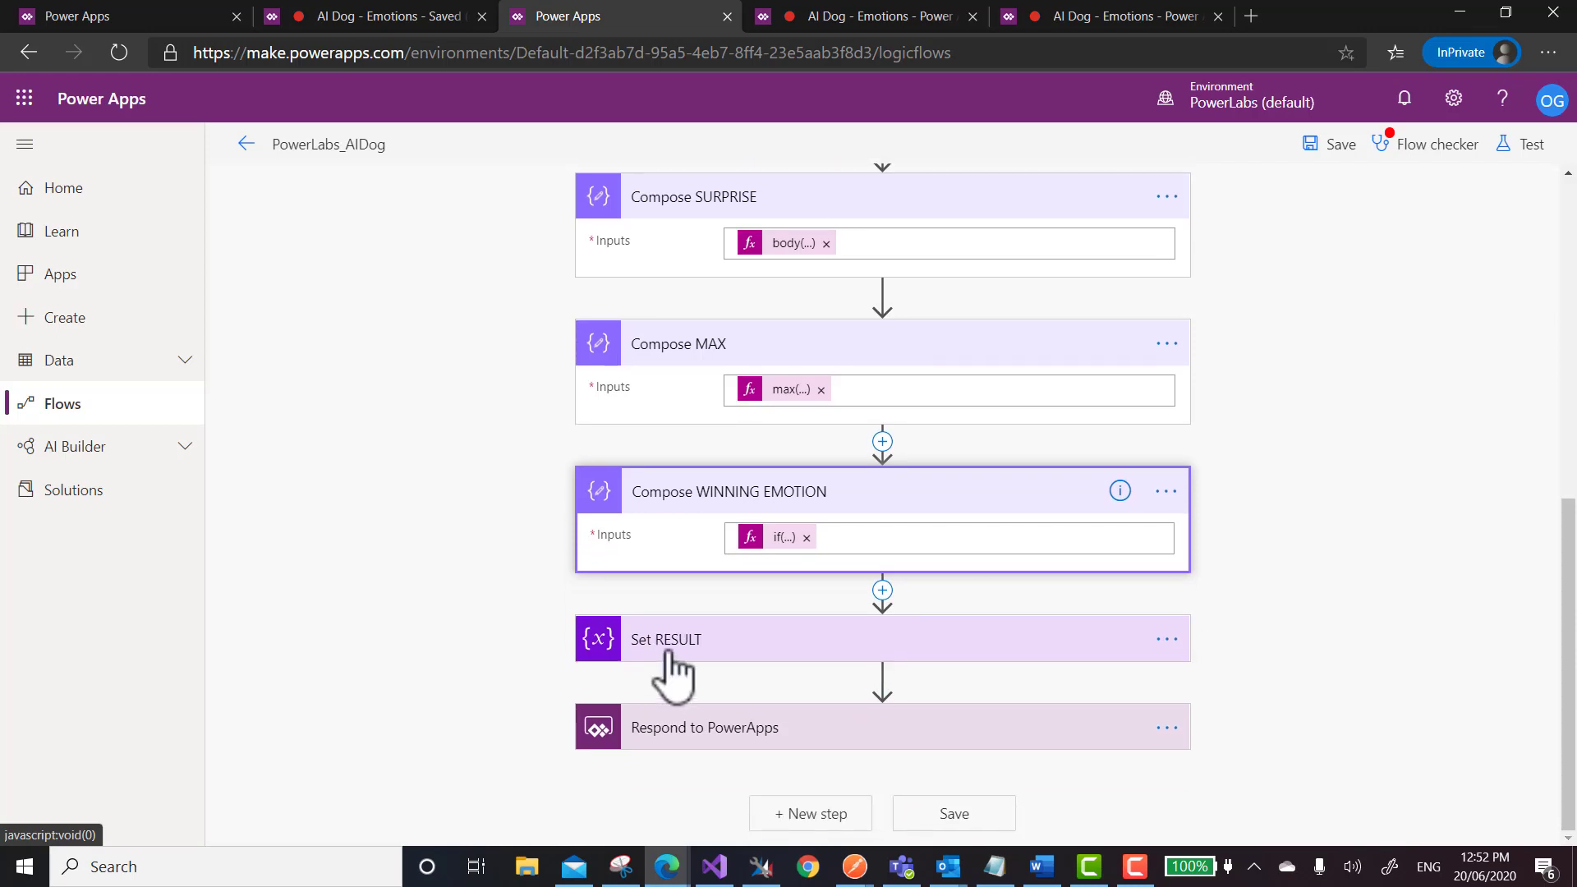
{"action": "left_click", "coordinate": [669, 657]}
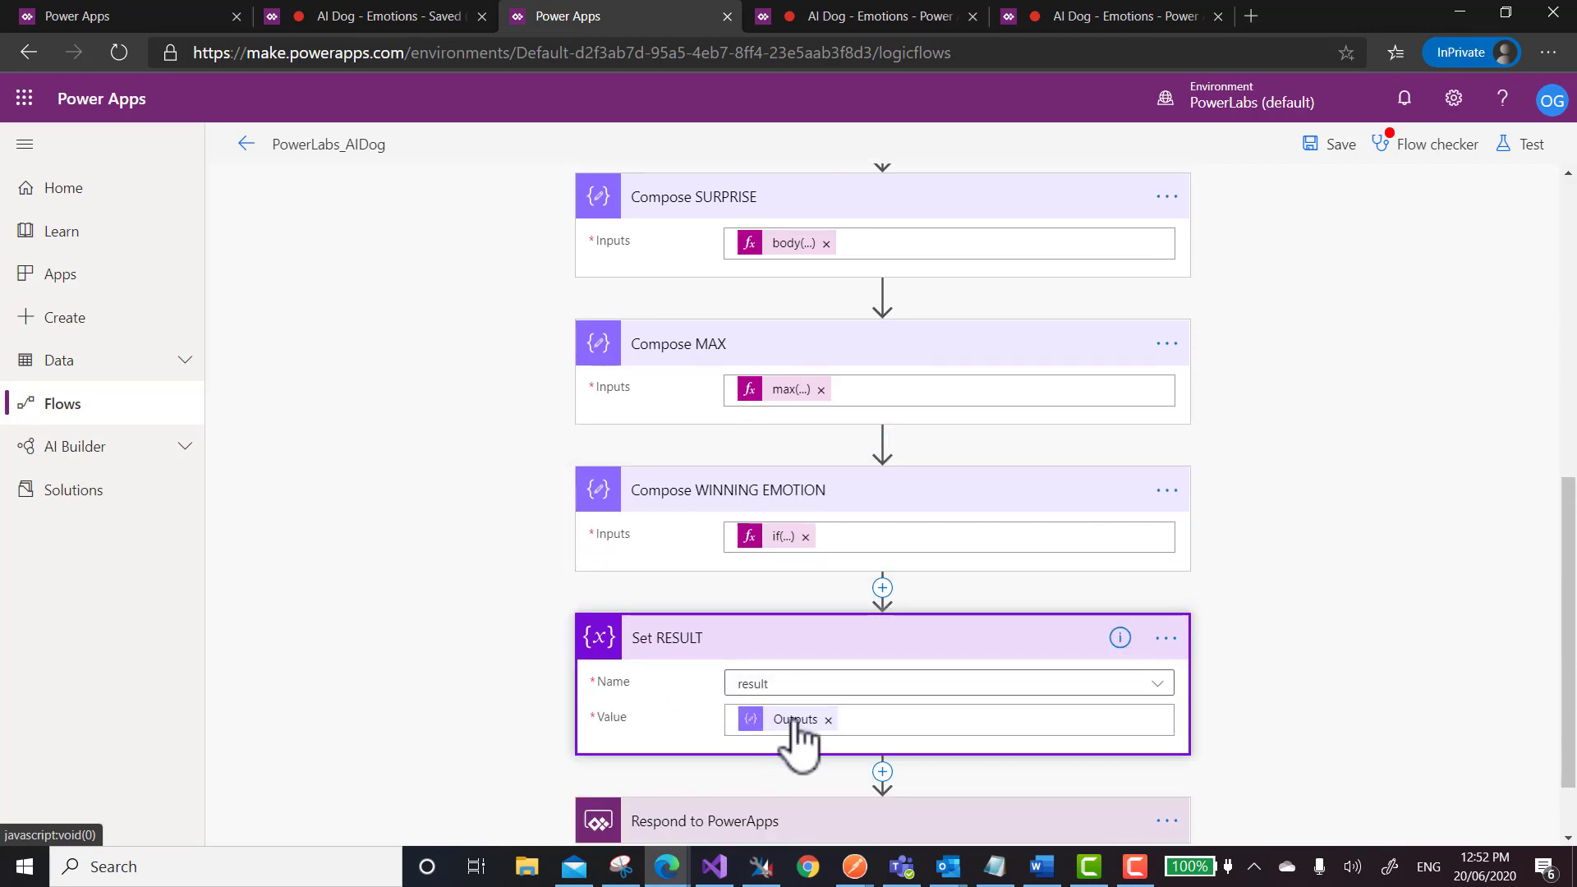
{"action": "scroll", "coordinate": [798, 731], "scroll_direction": "down", "scroll_amount": 1}
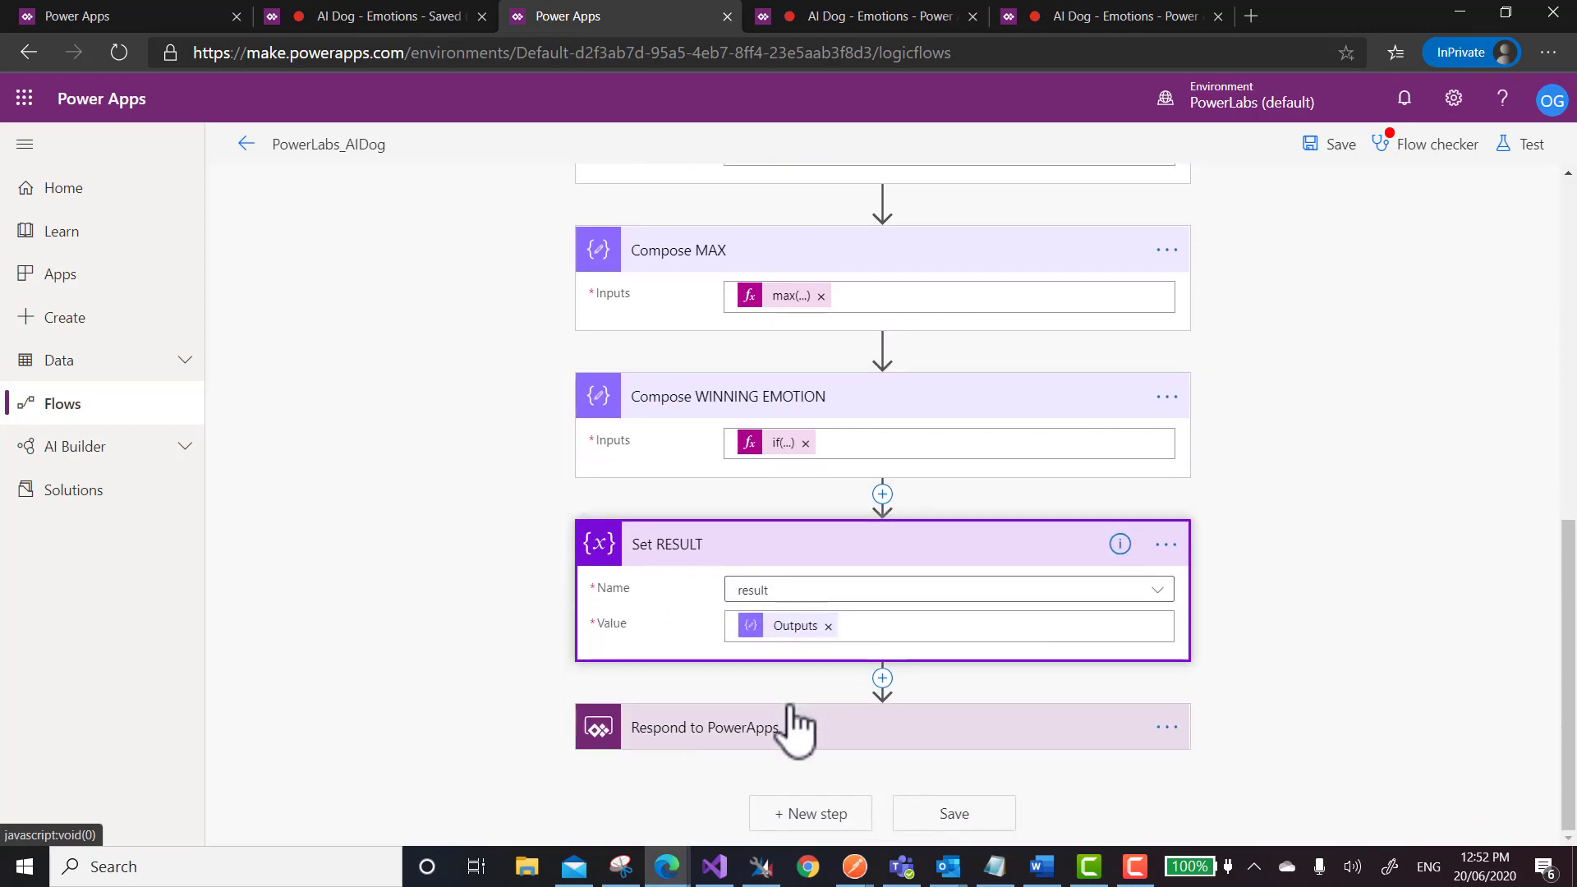
{"action": "left_click", "coordinate": [715, 739]}
{"action": "scroll", "coordinate": [739, 704], "scroll_direction": "down", "scroll_amount": 2}
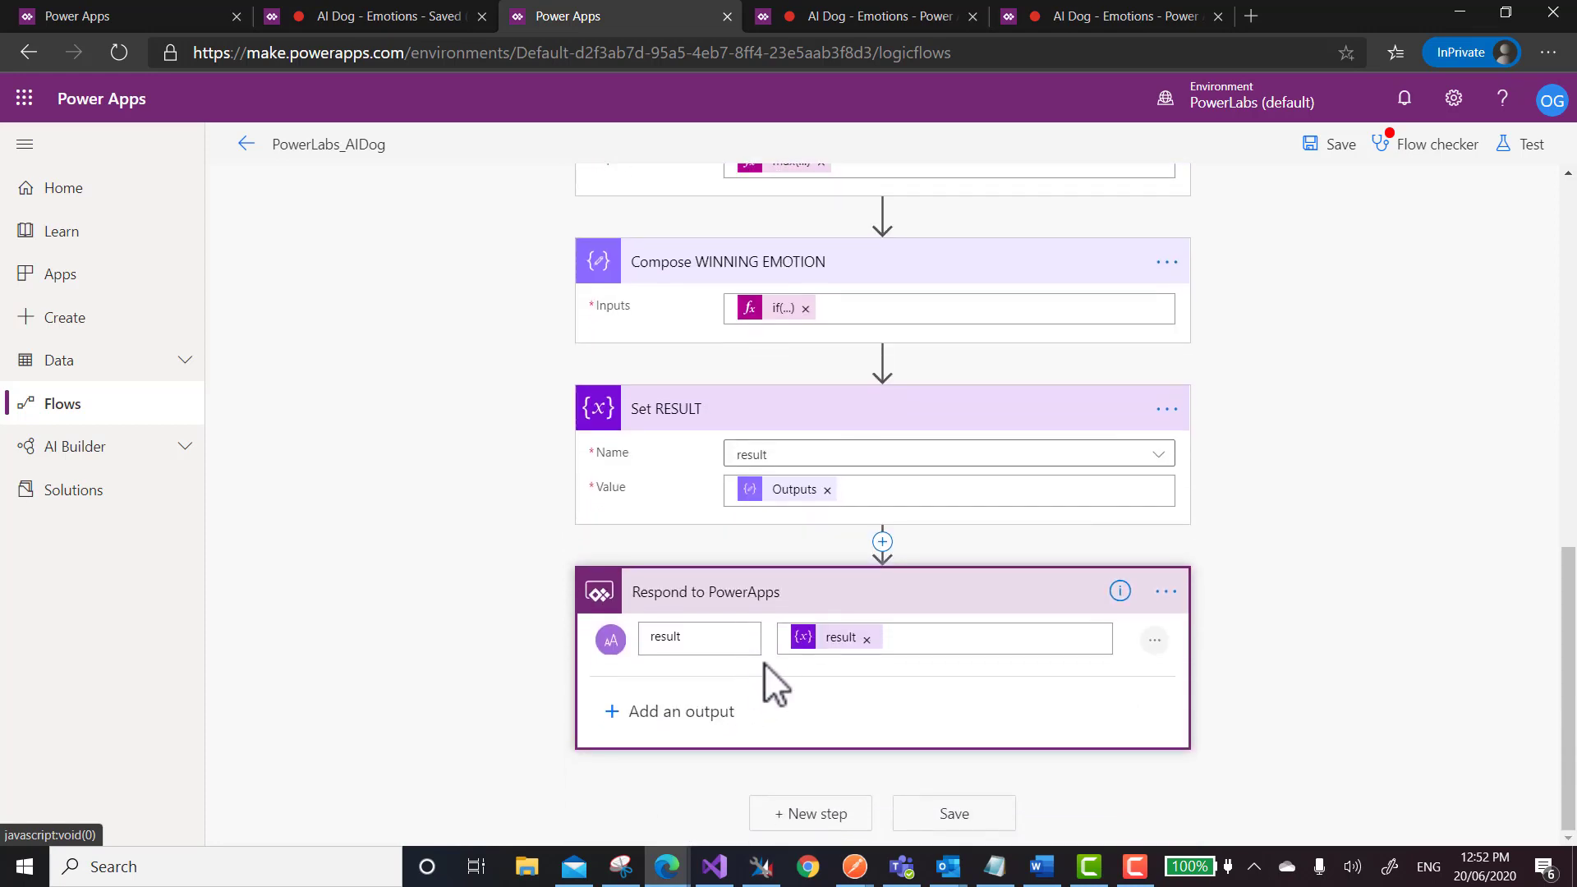